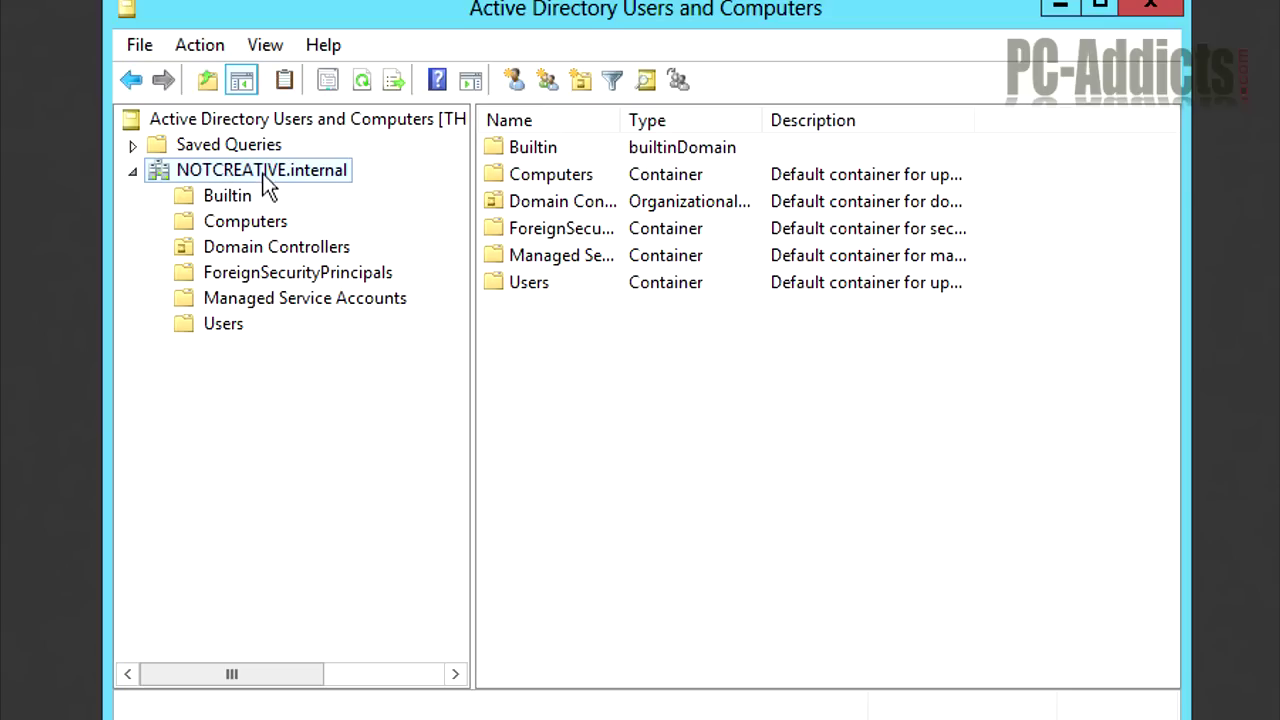
# Create an organizational unit named NOTCREATIVE OU directly under the NOTCREATIVE.internal domain, keeping accidental deletion protection on.
pyautogui.rightClick(266, 186)
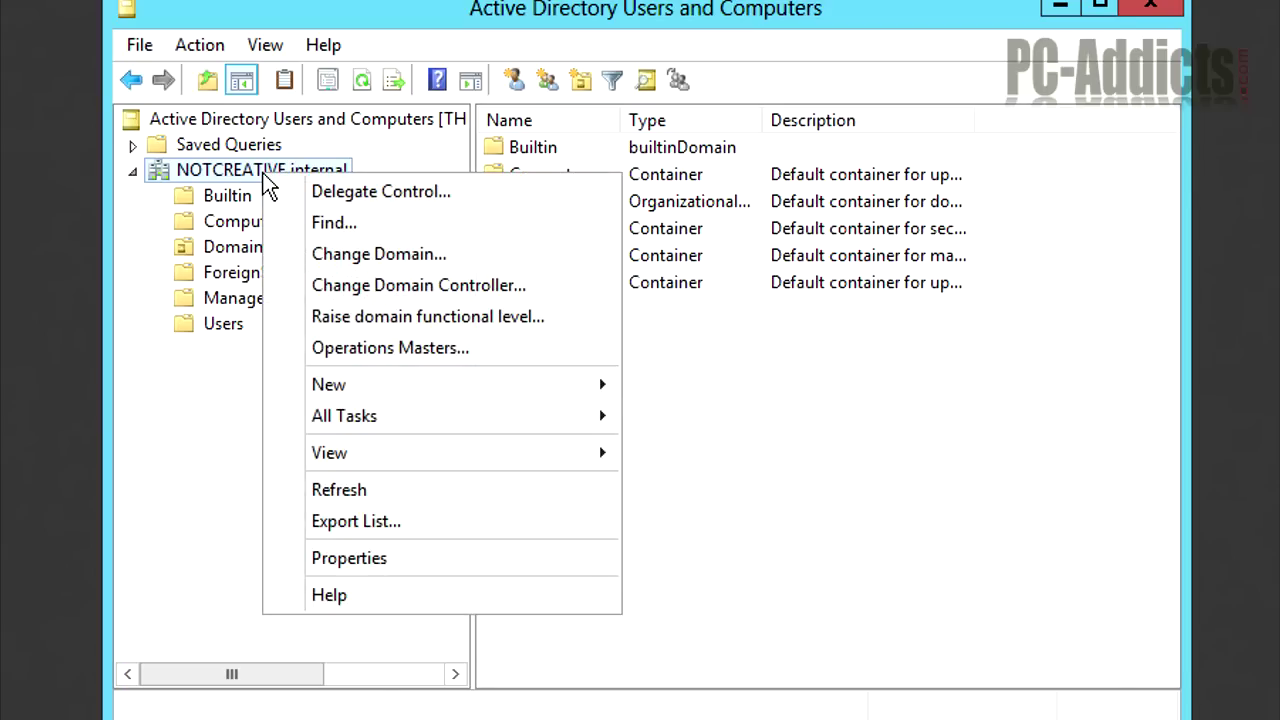
pyautogui.moveTo(478, 401)
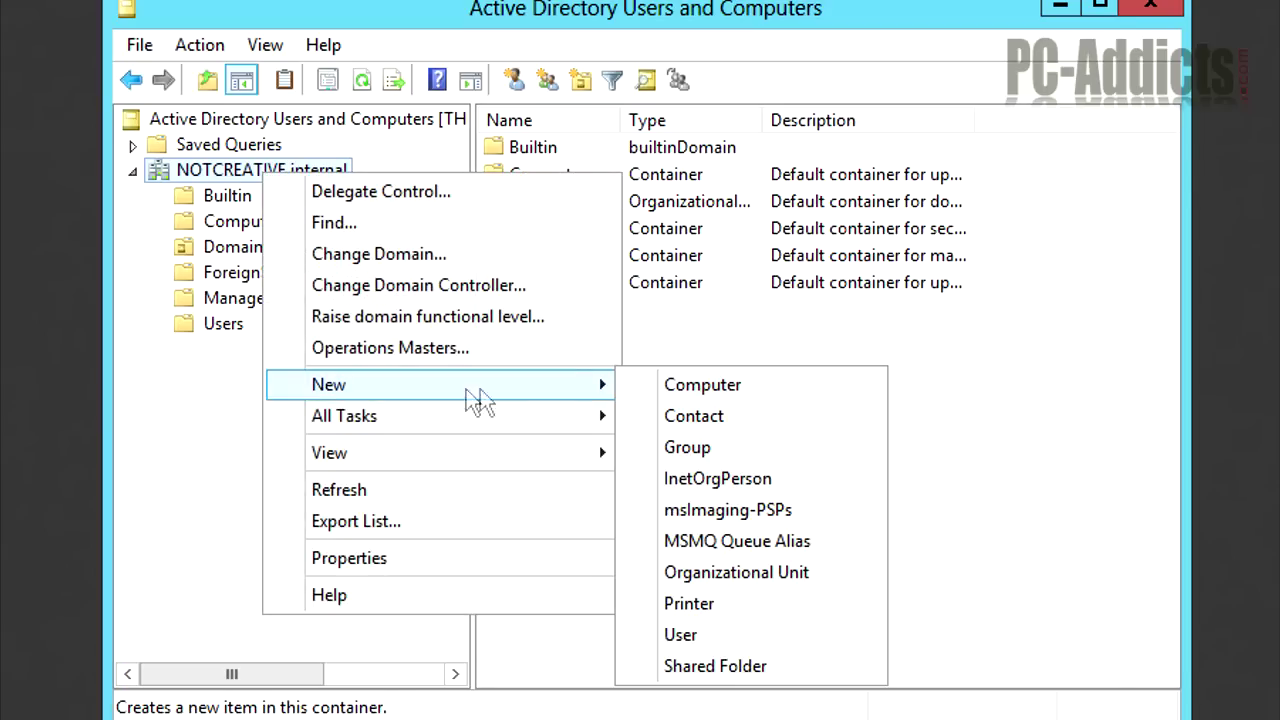
pyautogui.click(699, 576)
pyautogui.moveTo(228, 20); pyautogui.dragTo(522, 132)
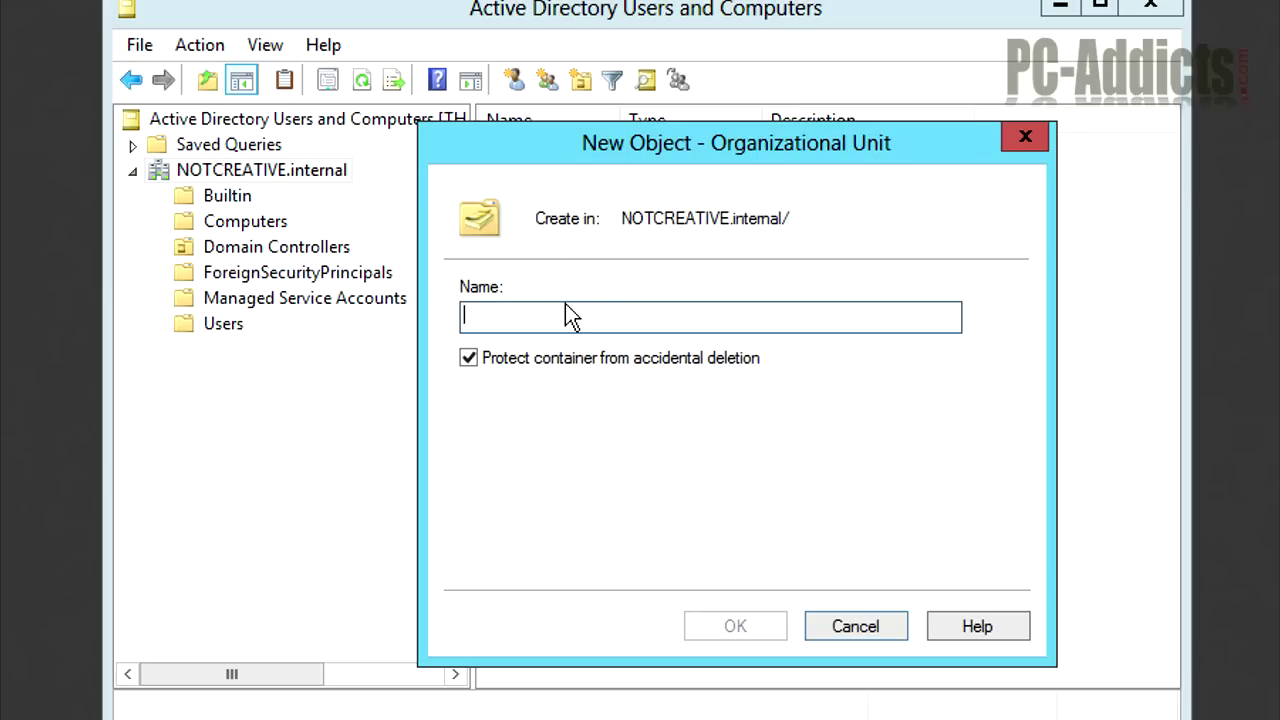
pyautogui.write('NOTCR')
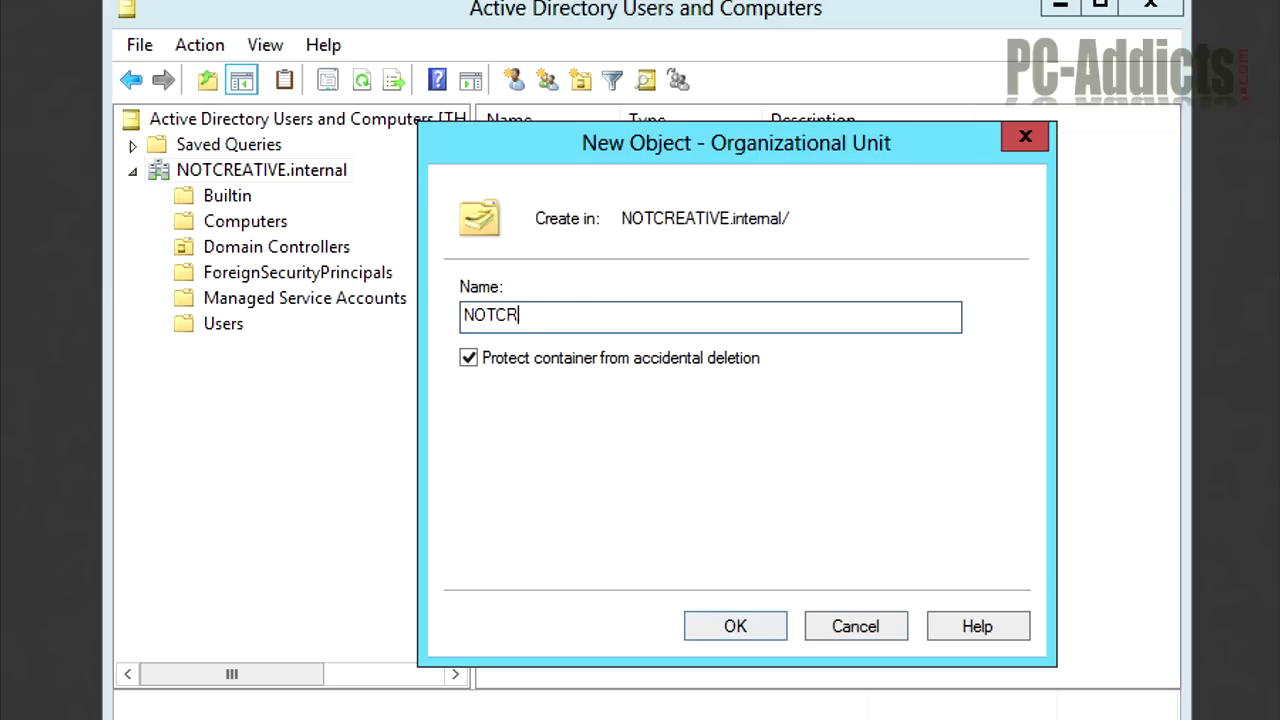
pyautogui.write('EATIVE OU')
pyautogui.moveTo(632, 318); pyautogui.dragTo(466, 315)
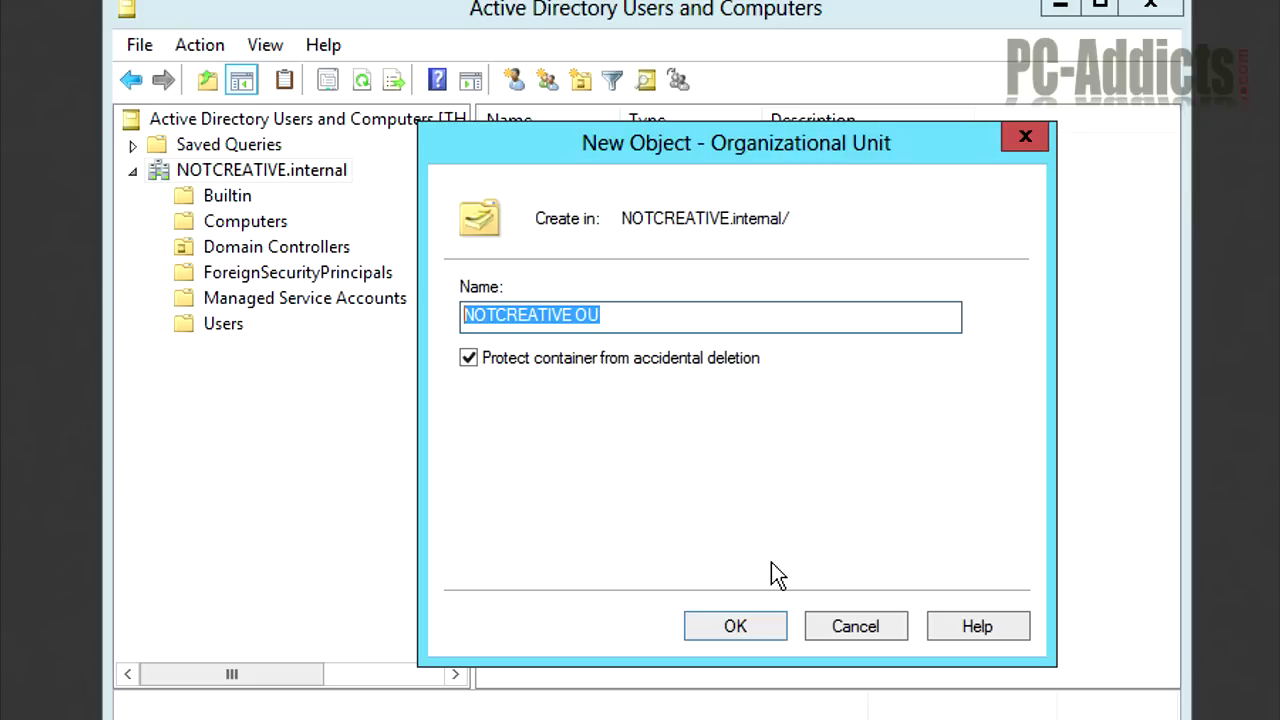
pyautogui.click(727, 630)
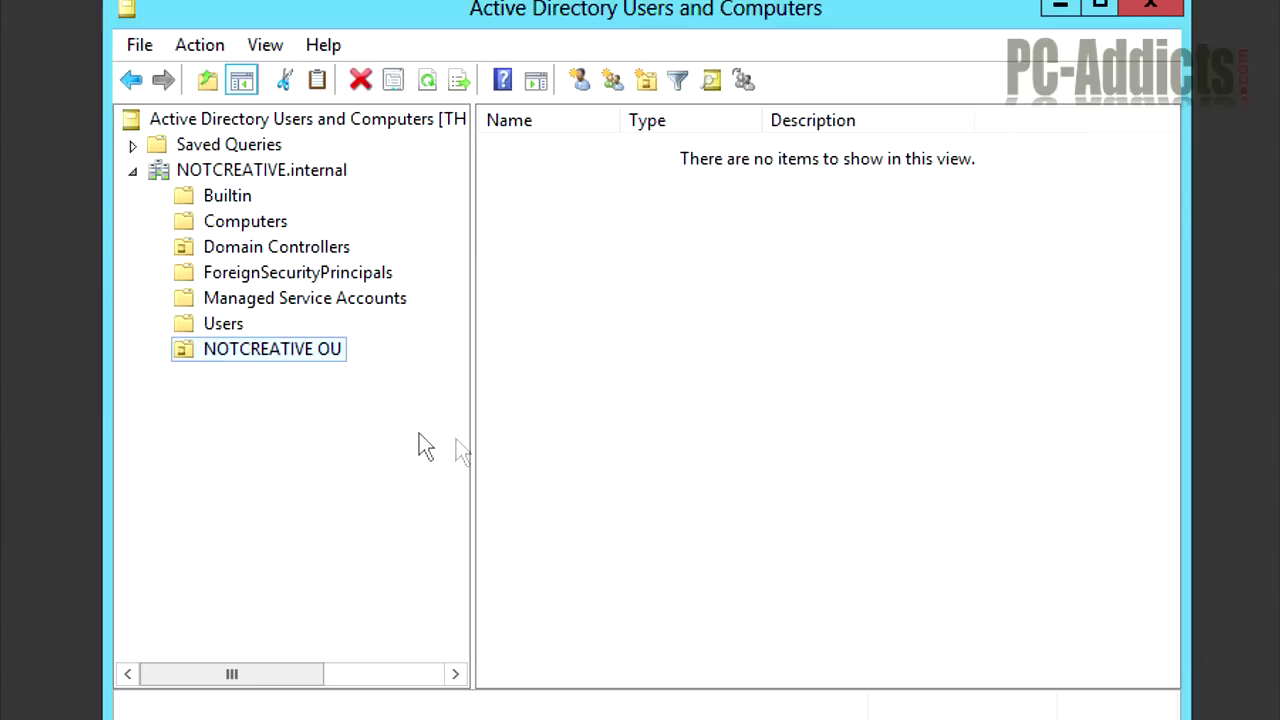
pyautogui.click(265, 174)
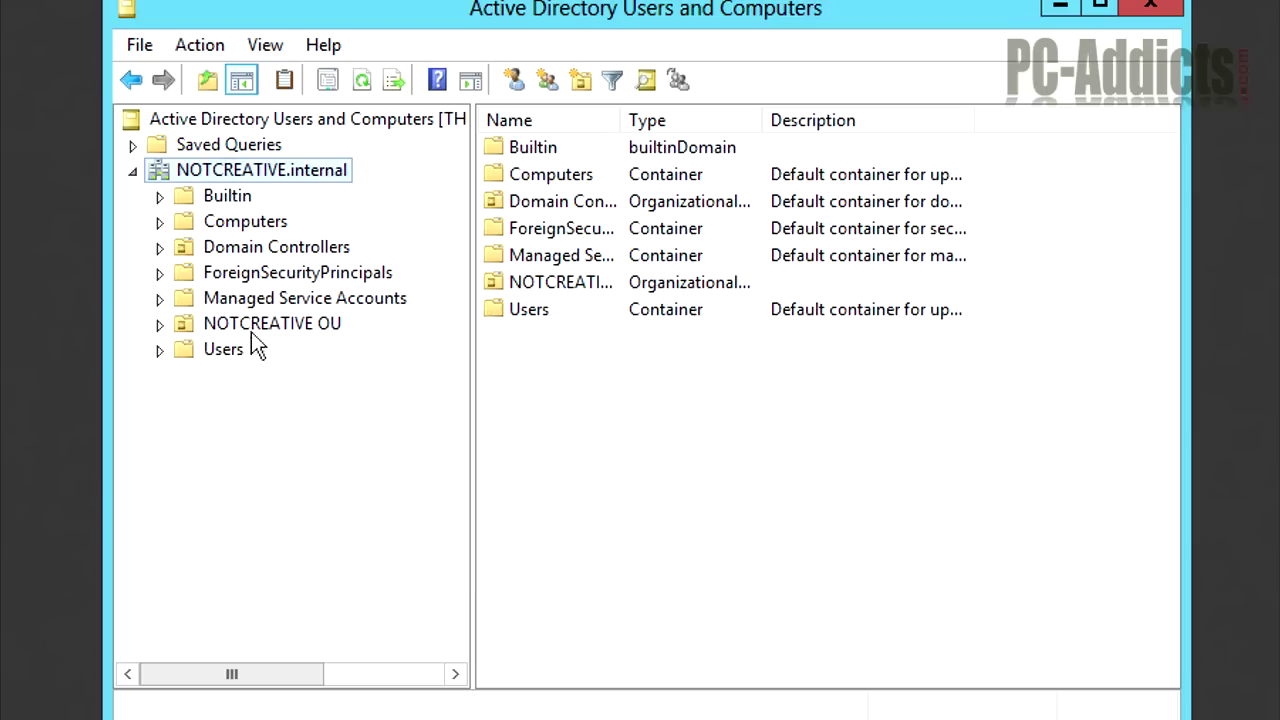
# Create a protected organizational unit named _WDS inside NOTCREATIVE OU.
pyautogui.click(240, 330)
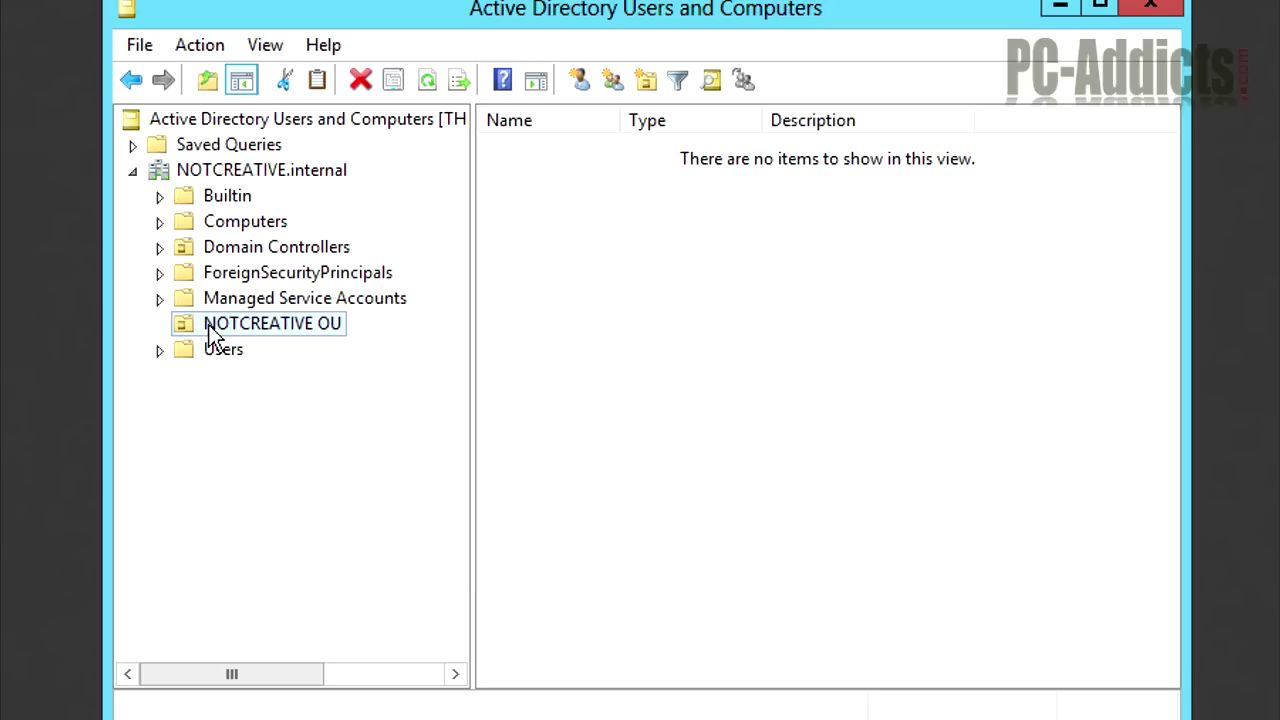
pyautogui.rightClick(209, 327)
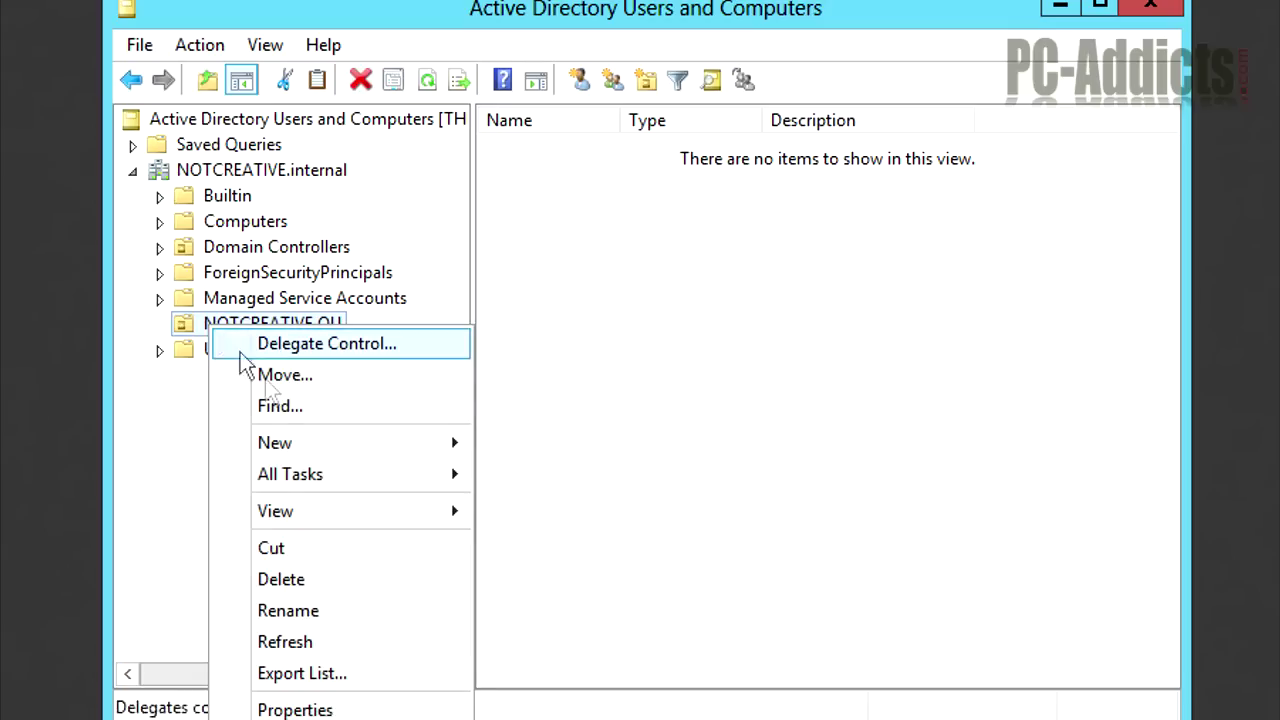
pyautogui.moveTo(297, 449)
pyautogui.click(518, 631)
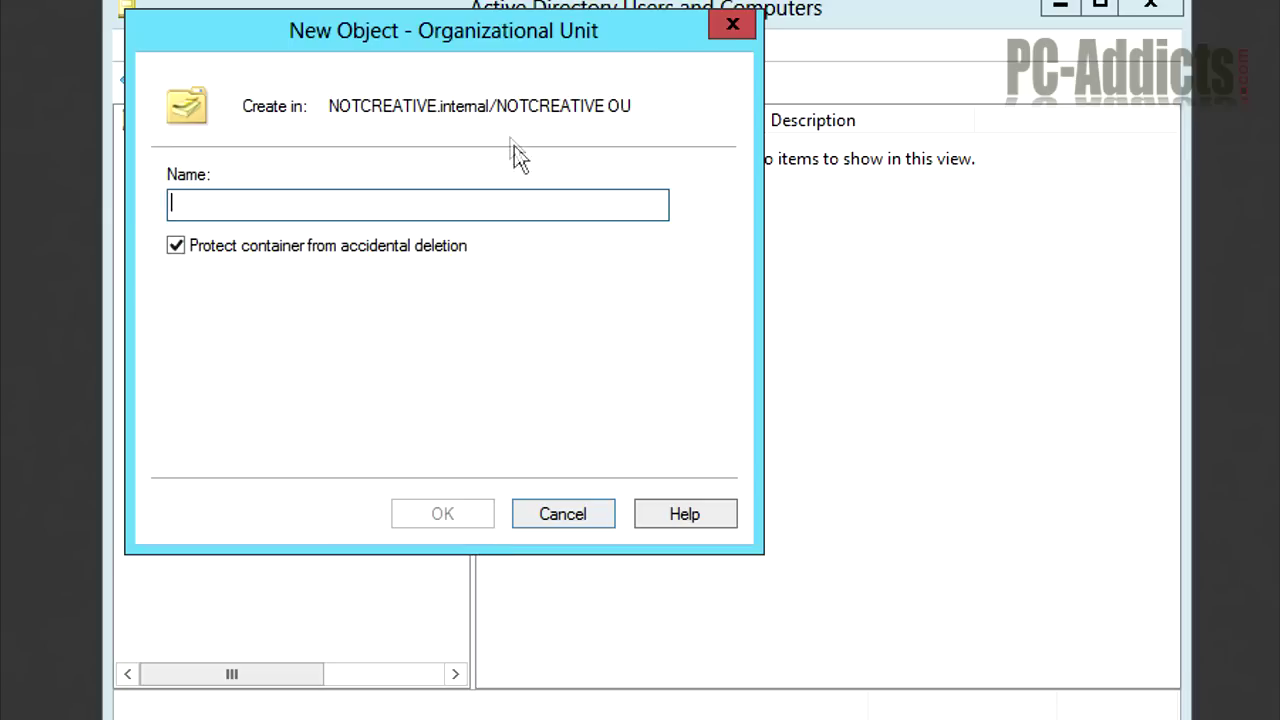
pyautogui.moveTo(168, 15); pyautogui.dragTo(394, 158)
pyautogui.click(214, 240)
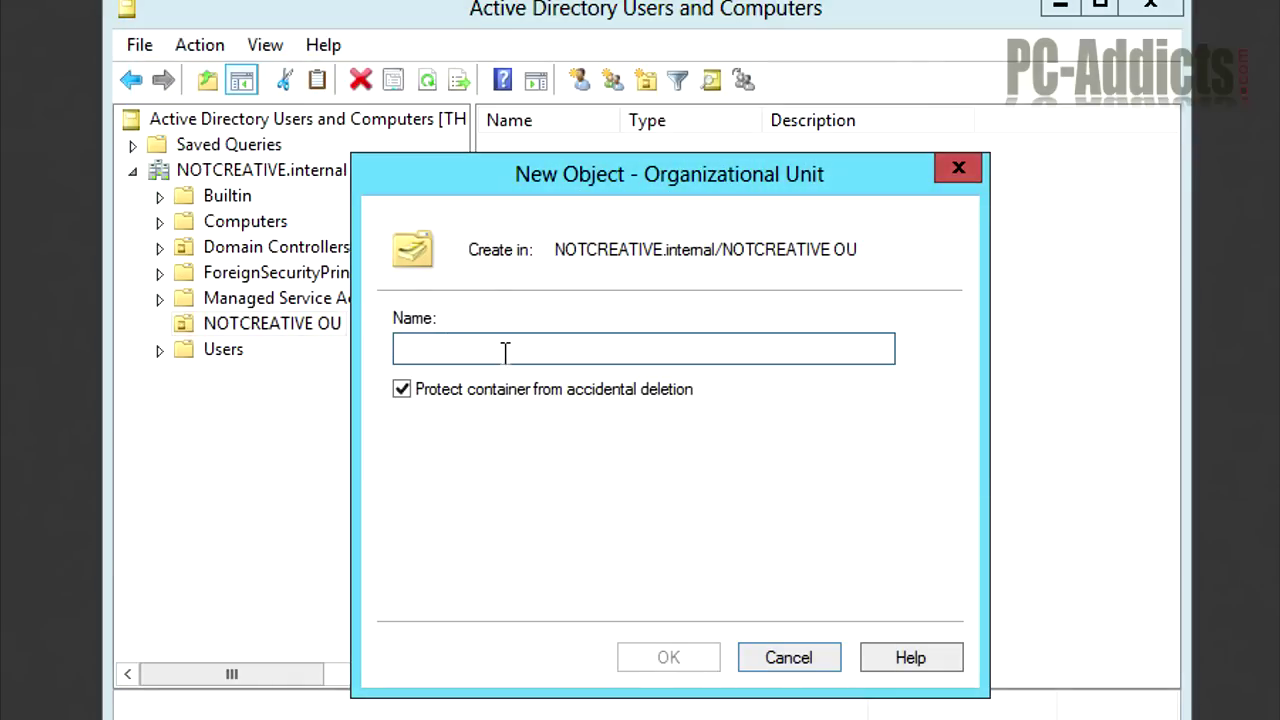
pyautogui.write('a')
pyautogui.press('BackSpace')
pyautogui.write('_')
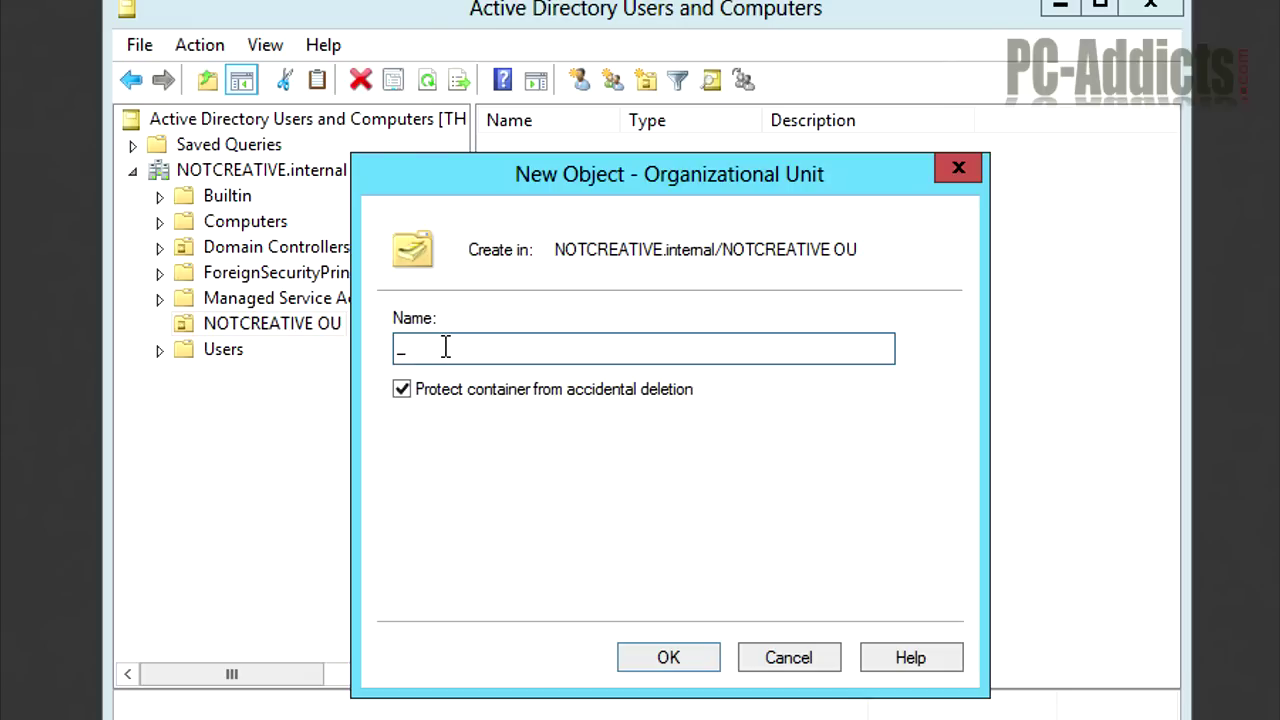
pyautogui.write('WDS')
pyautogui.moveTo(465, 346); pyautogui.dragTo(400, 350)
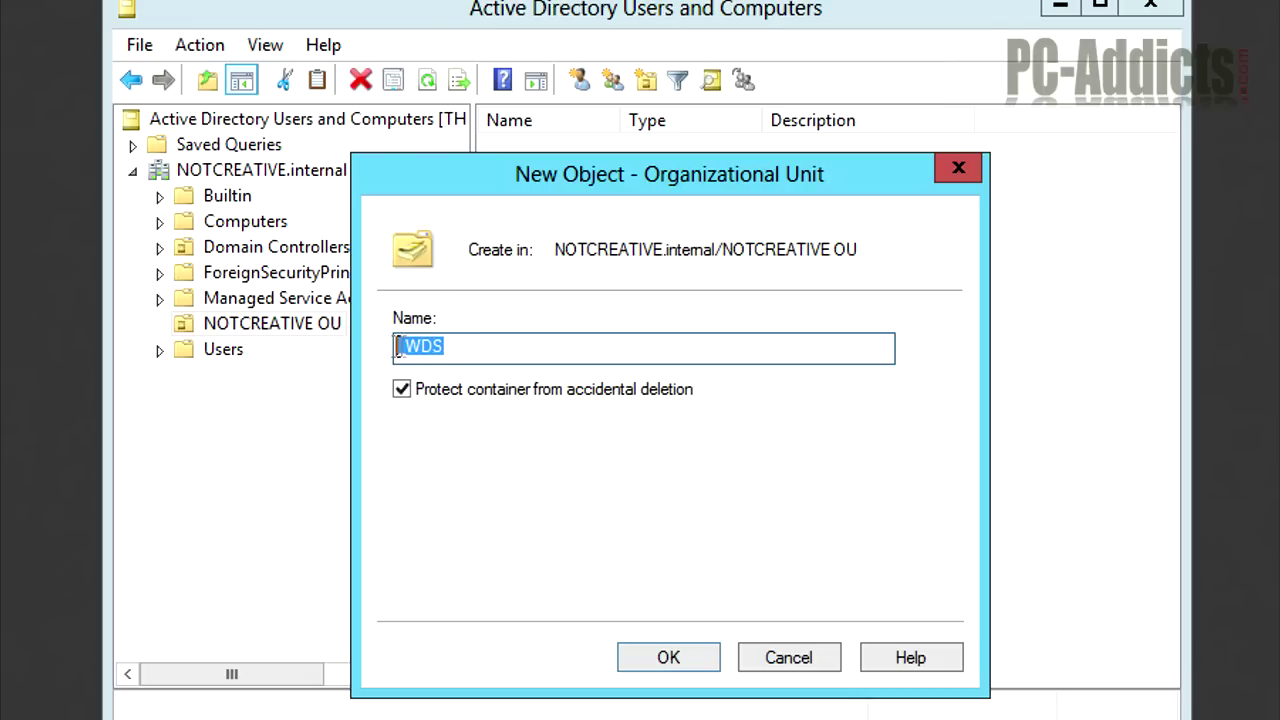
pyautogui.click(480, 348)
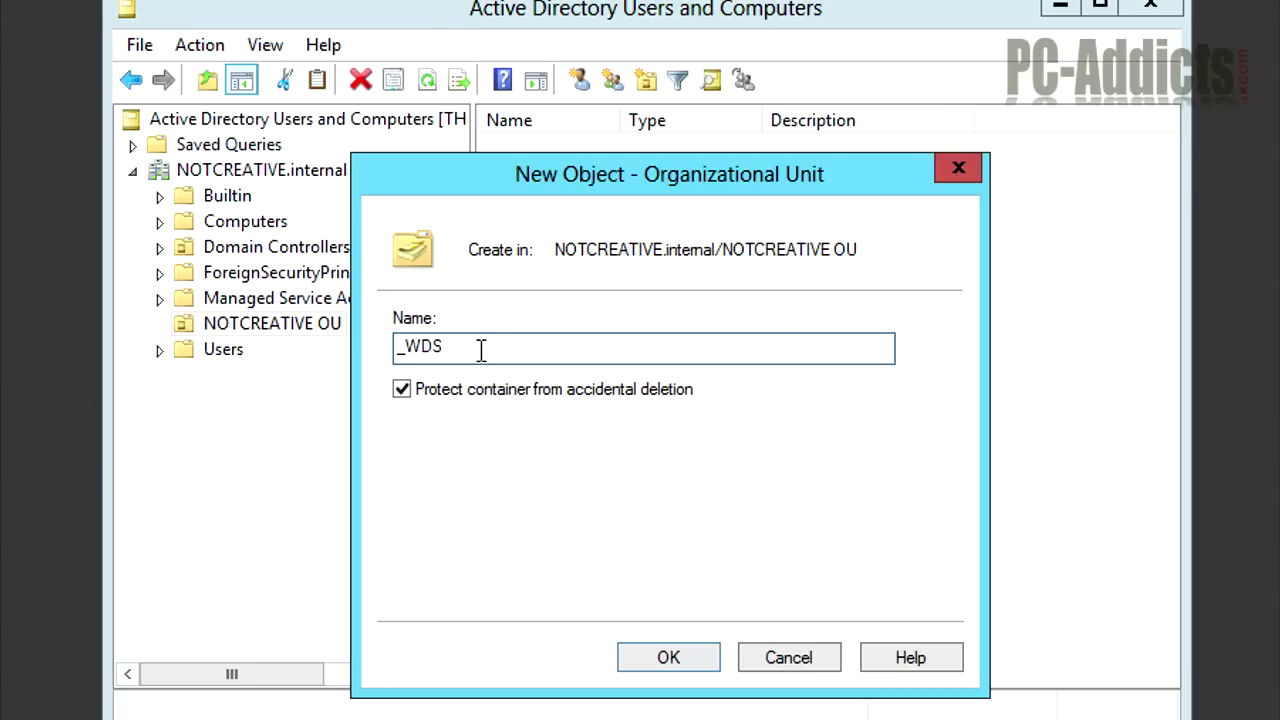
pyautogui.moveTo(446, 346); pyautogui.dragTo(394, 352)
pyautogui.click(470, 348)
pyautogui.click(456, 348)
pyautogui.click(665, 660)
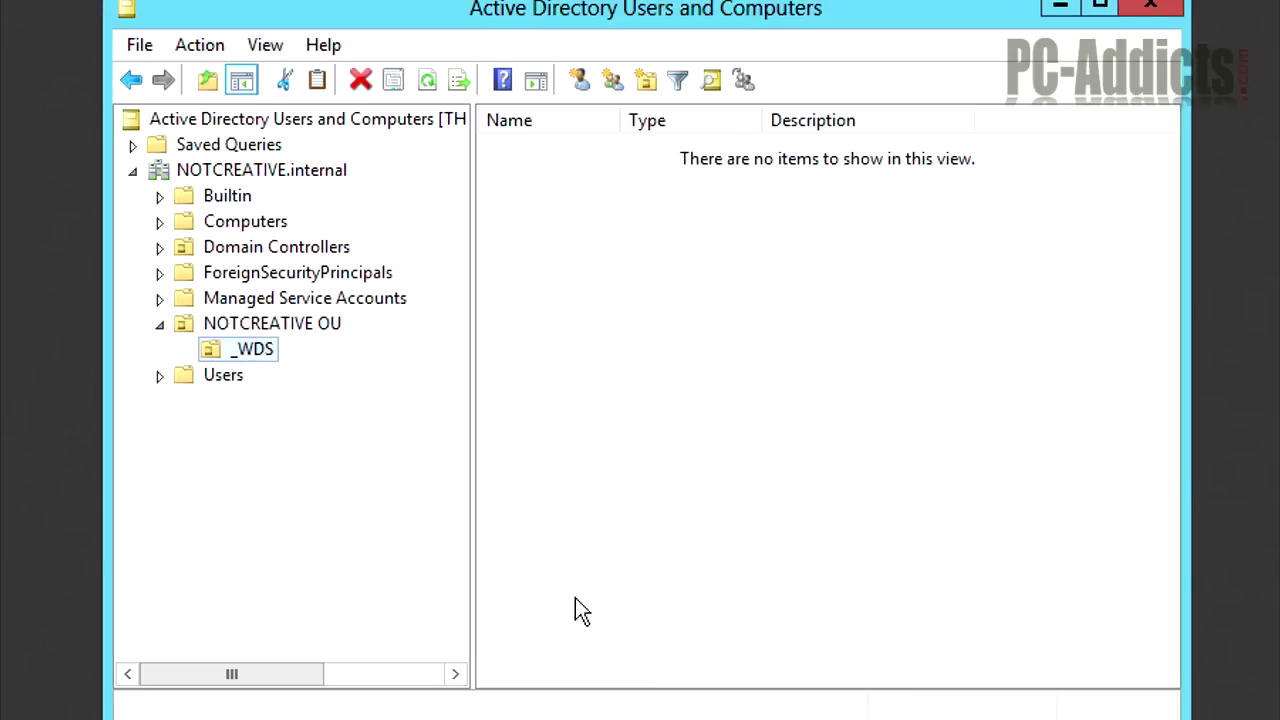
# Add an organizational unit named Groups inside NOTCREATIVE OU, keeping deletion protection enabled.
pyautogui.rightClick(272, 322)
pyautogui.moveTo(355, 440)
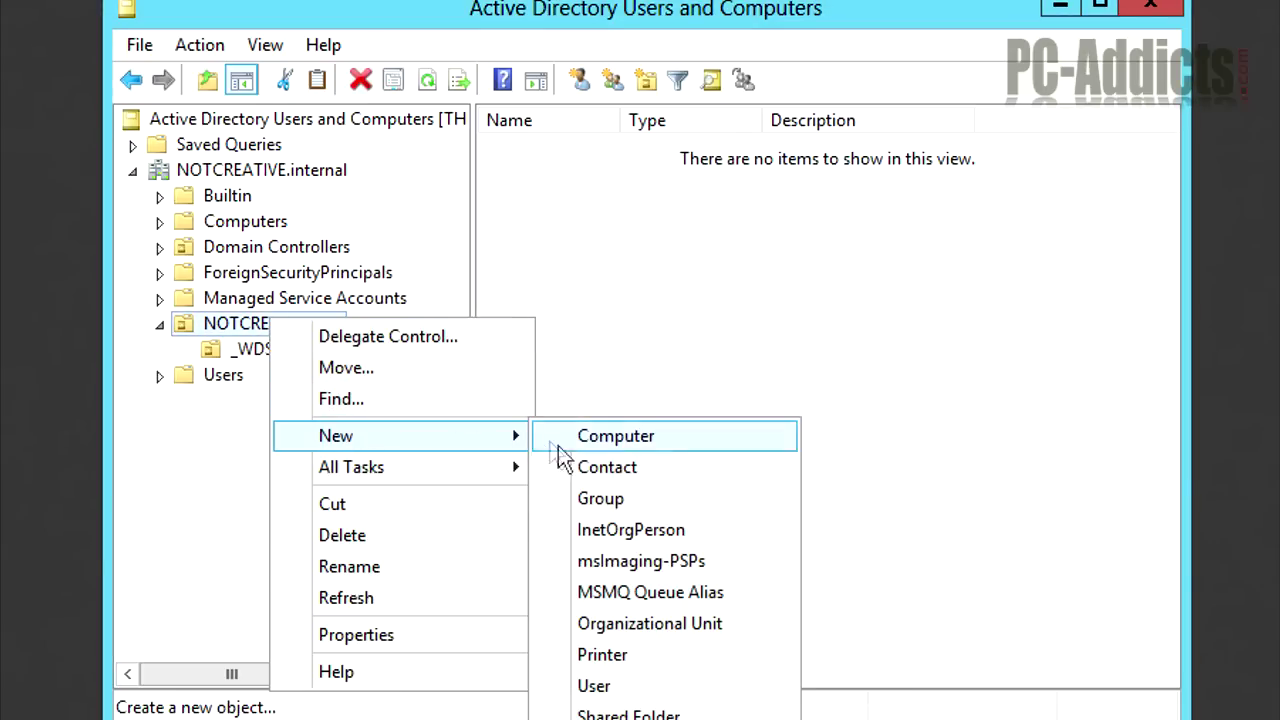
pyautogui.click(594, 618)
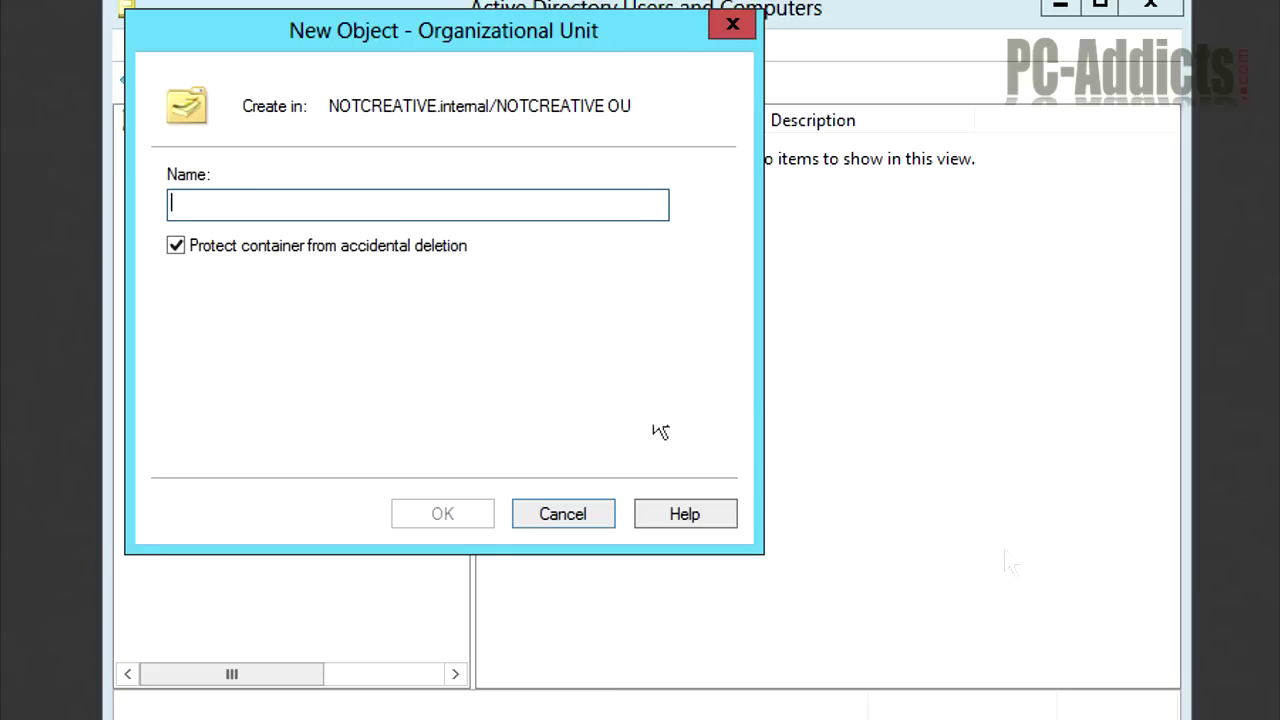
pyautogui.write('Groups')
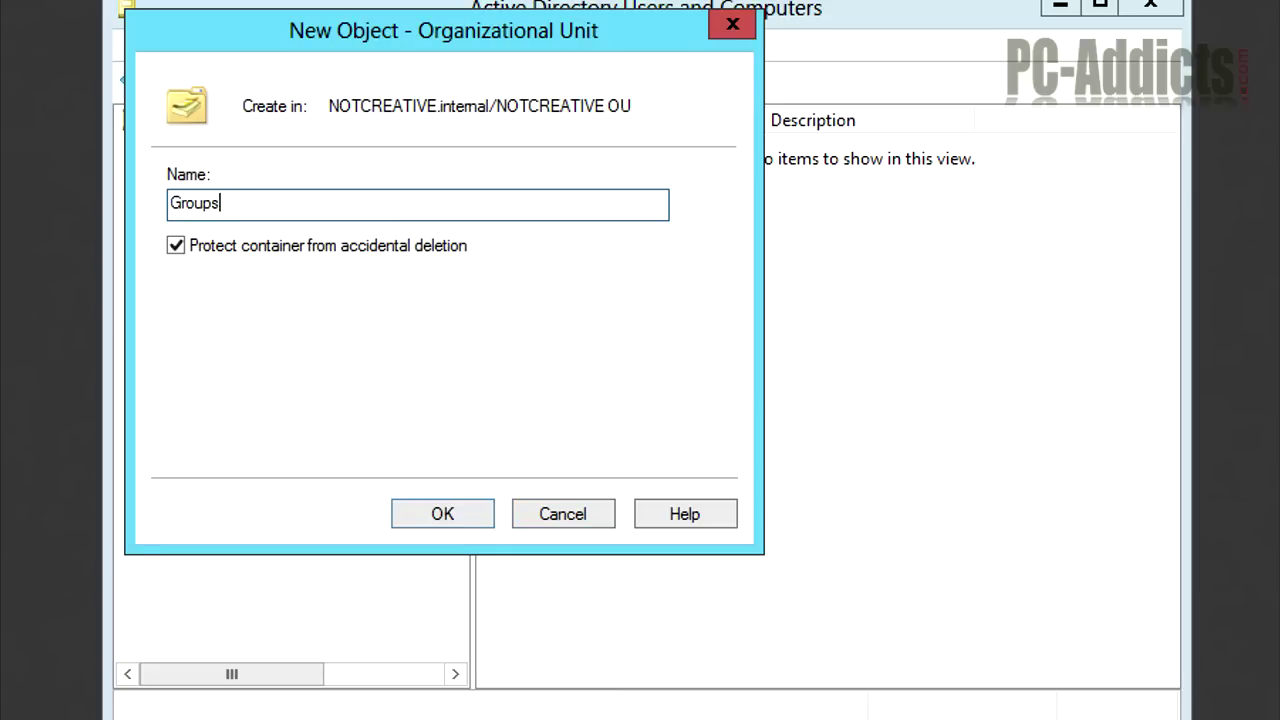
pyautogui.click(455, 515)
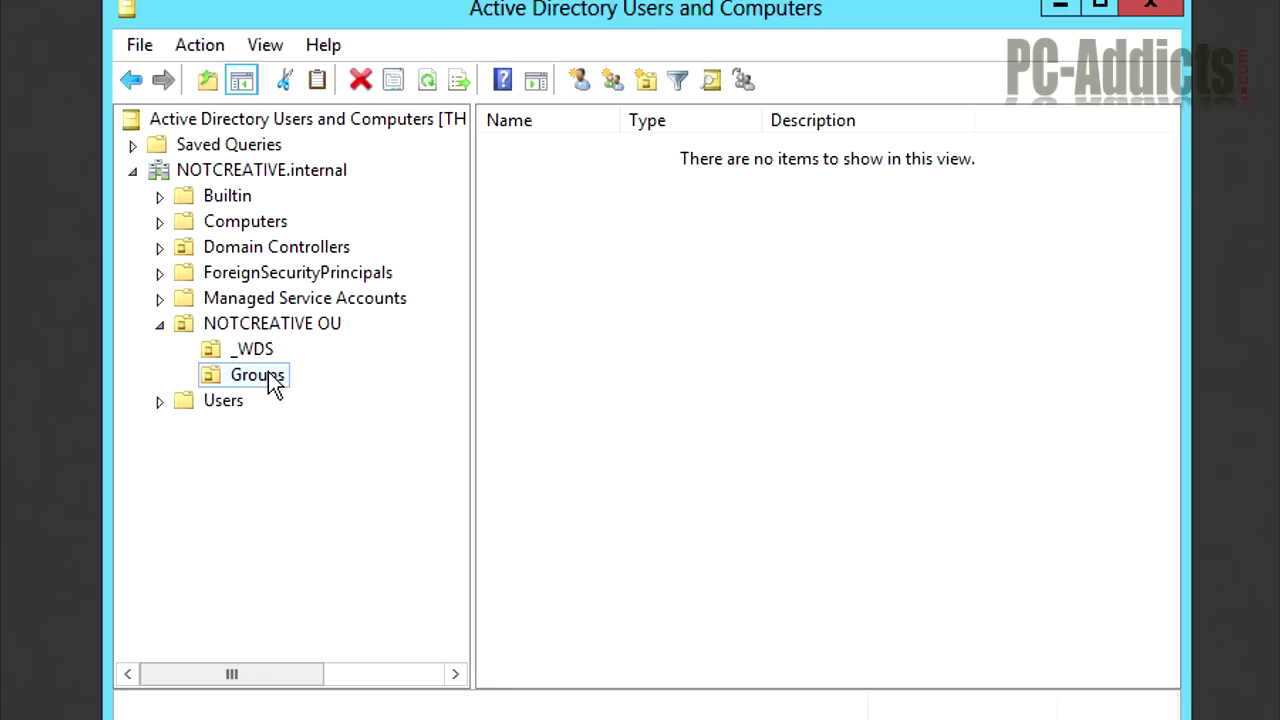
# Add an organizational unit named Illinois Hospital inside NOTCREATIVE OU, keeping deletion protection enabled.
pyautogui.rightClick(252, 323)
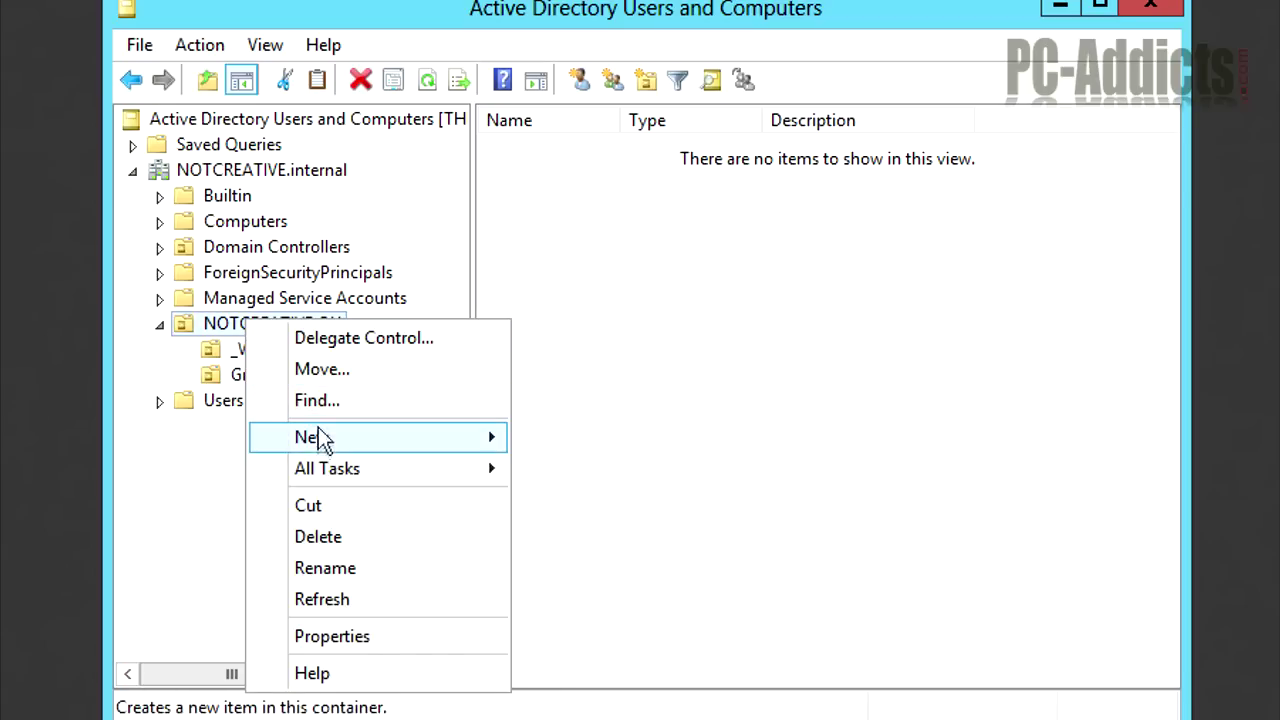
pyautogui.moveTo(323, 437)
pyautogui.click(587, 628)
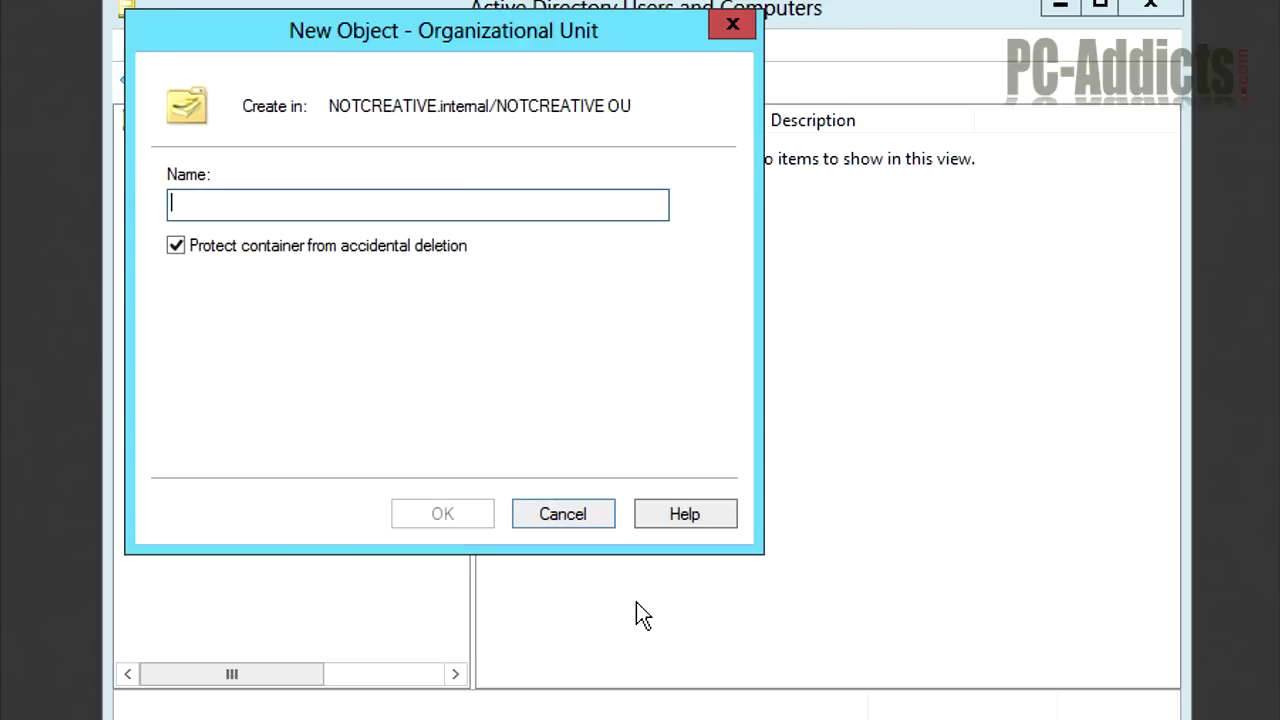
pyautogui.write('I')
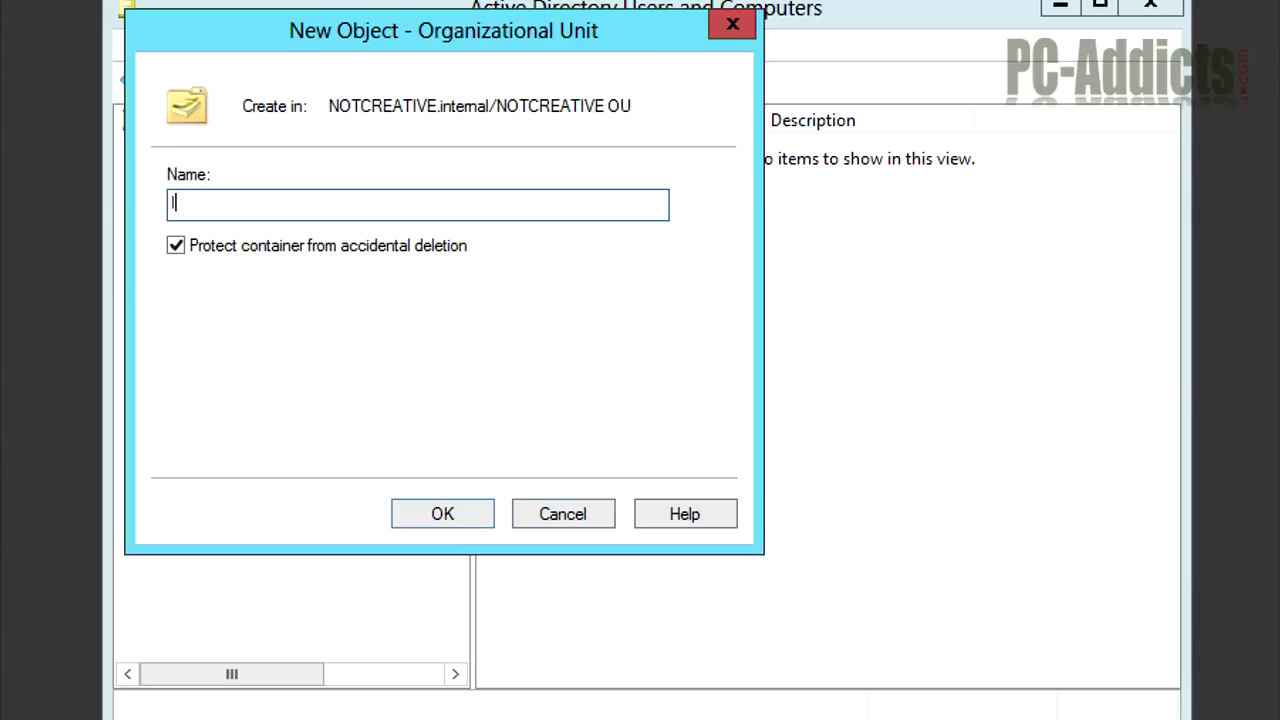
pyautogui.write('llinois Hospital')
pyautogui.press('Return')
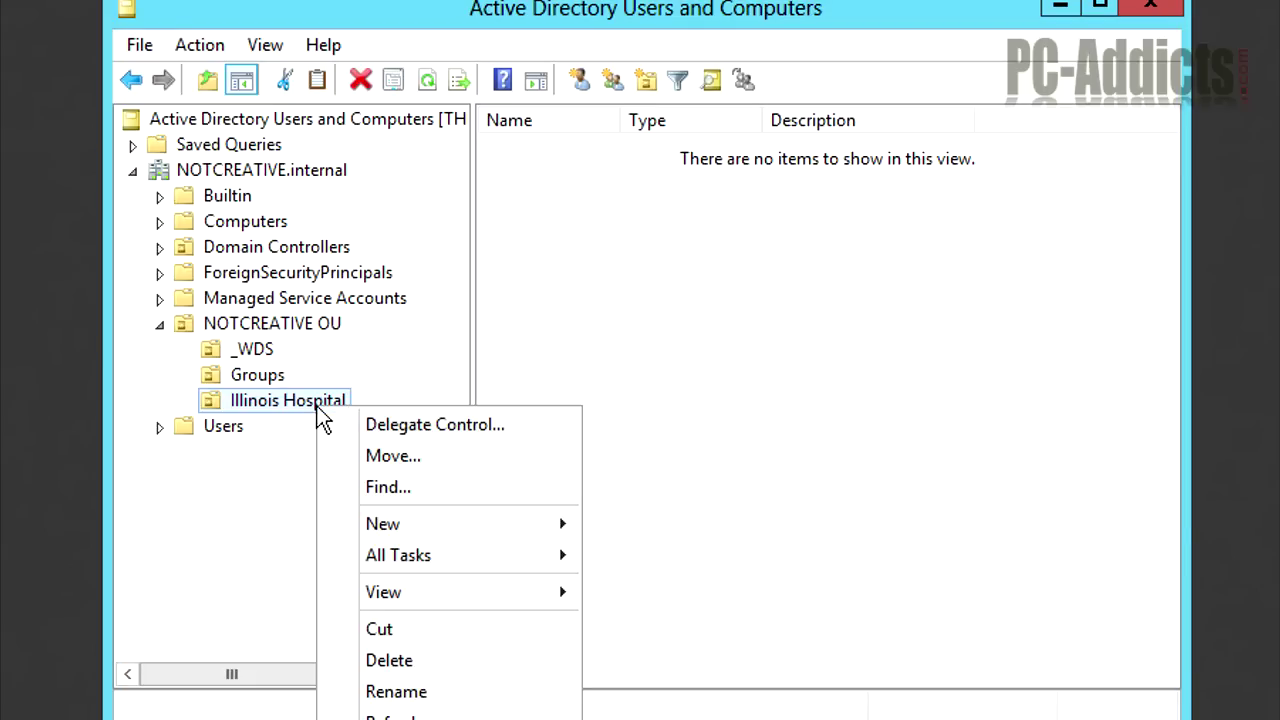
# Create an organizational unit named Basement inside the Illinois Hospital unit.
pyautogui.moveTo(397, 532)
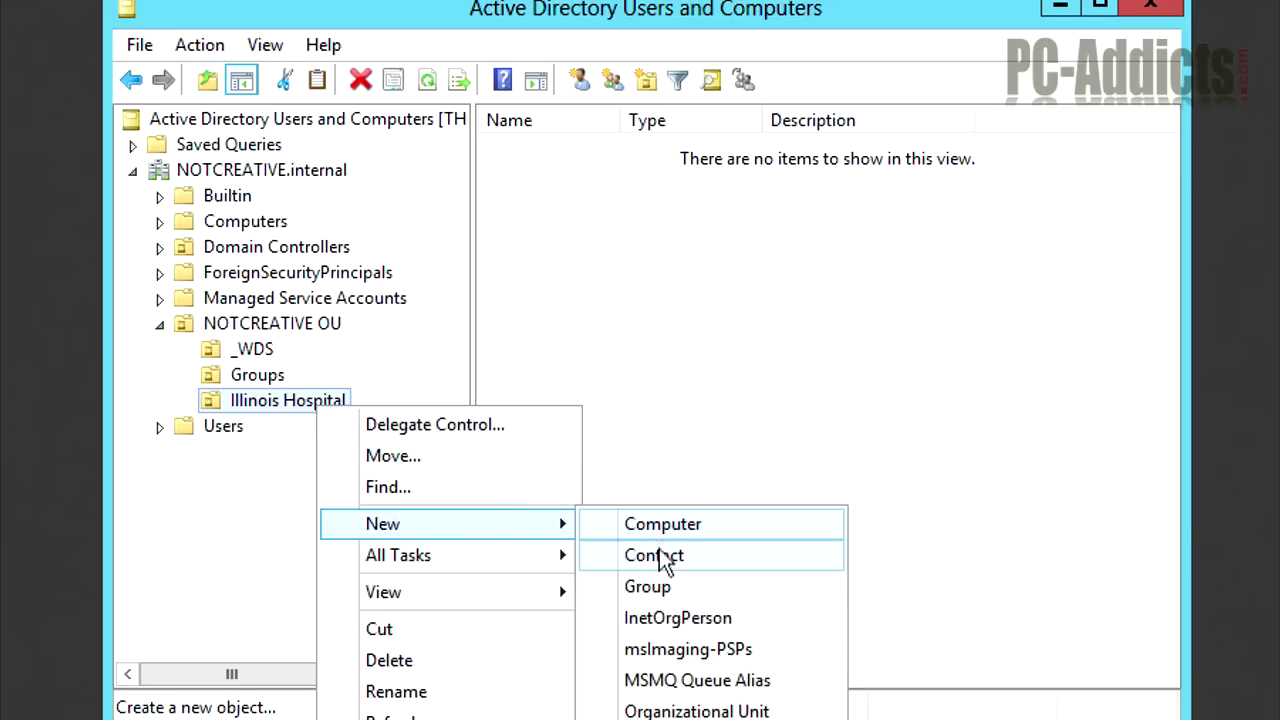
pyautogui.click(680, 711)
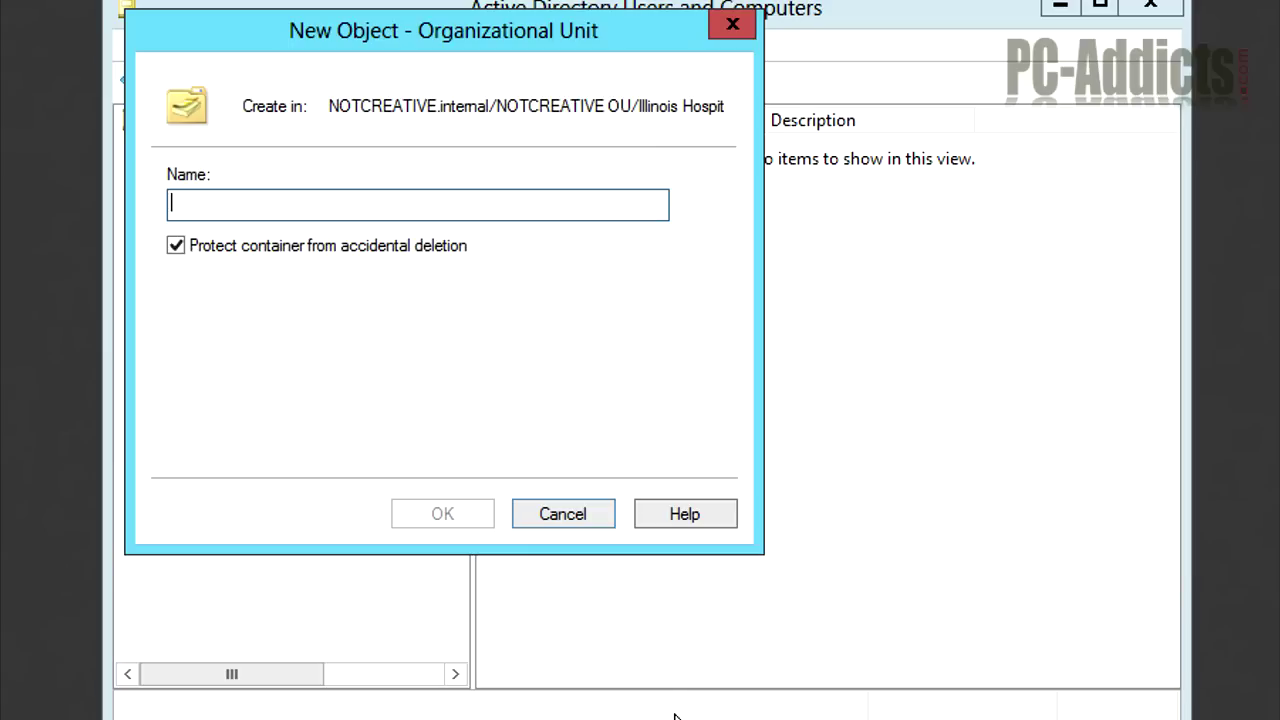
pyautogui.write('1')
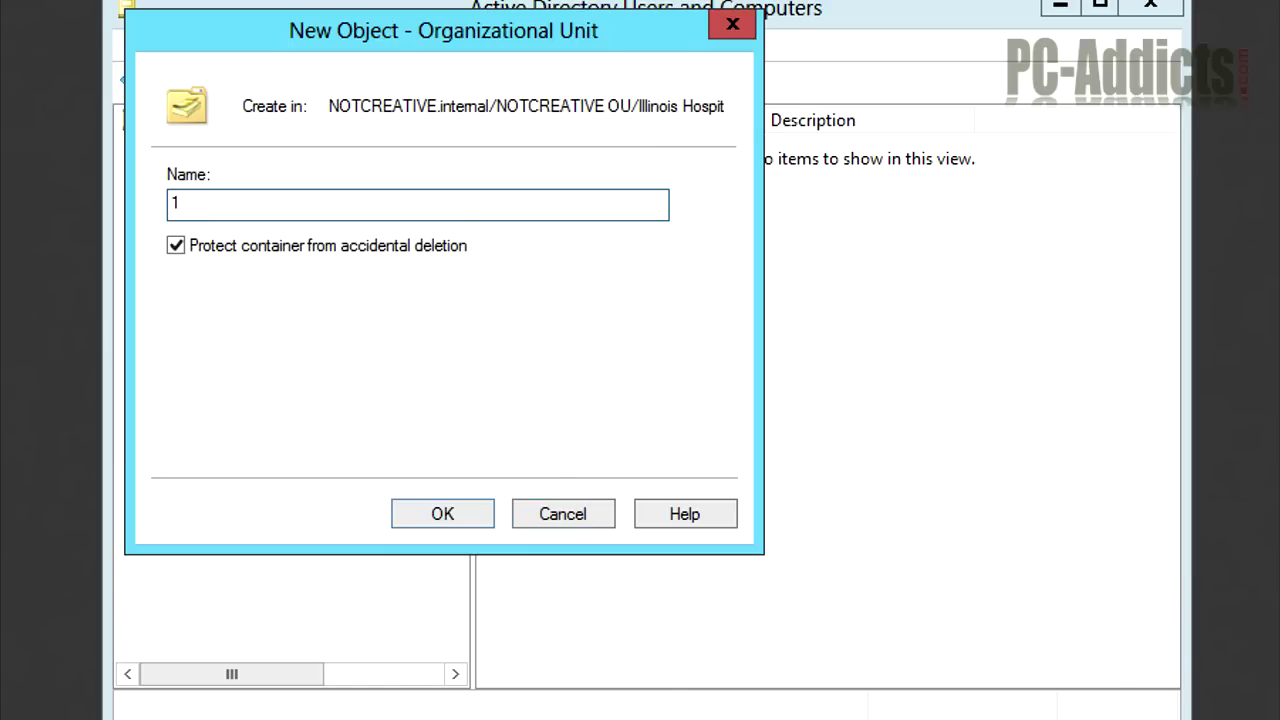
pyautogui.press('BackSpace')
pyautogui.write('Basemse')
pyautogui.press('Return')
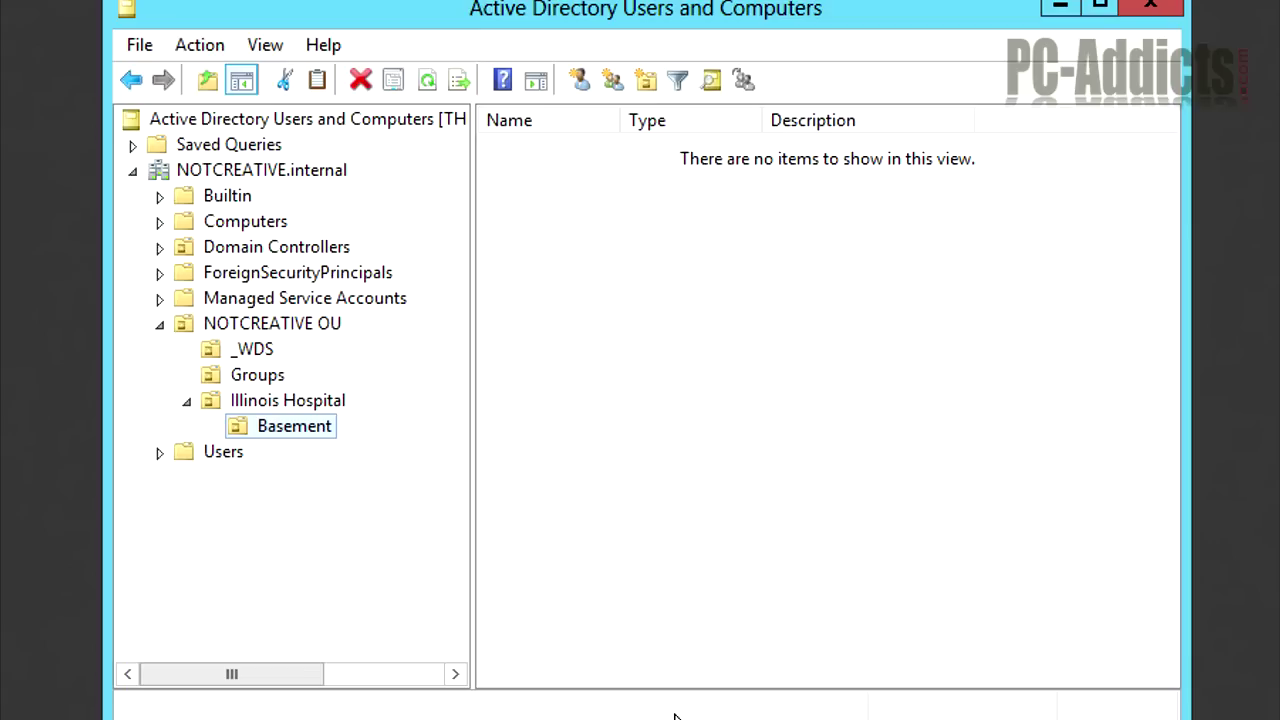
# Create an organizational unit named Information Systems inside the Basement unit.
pyautogui.rightClick(304, 434)
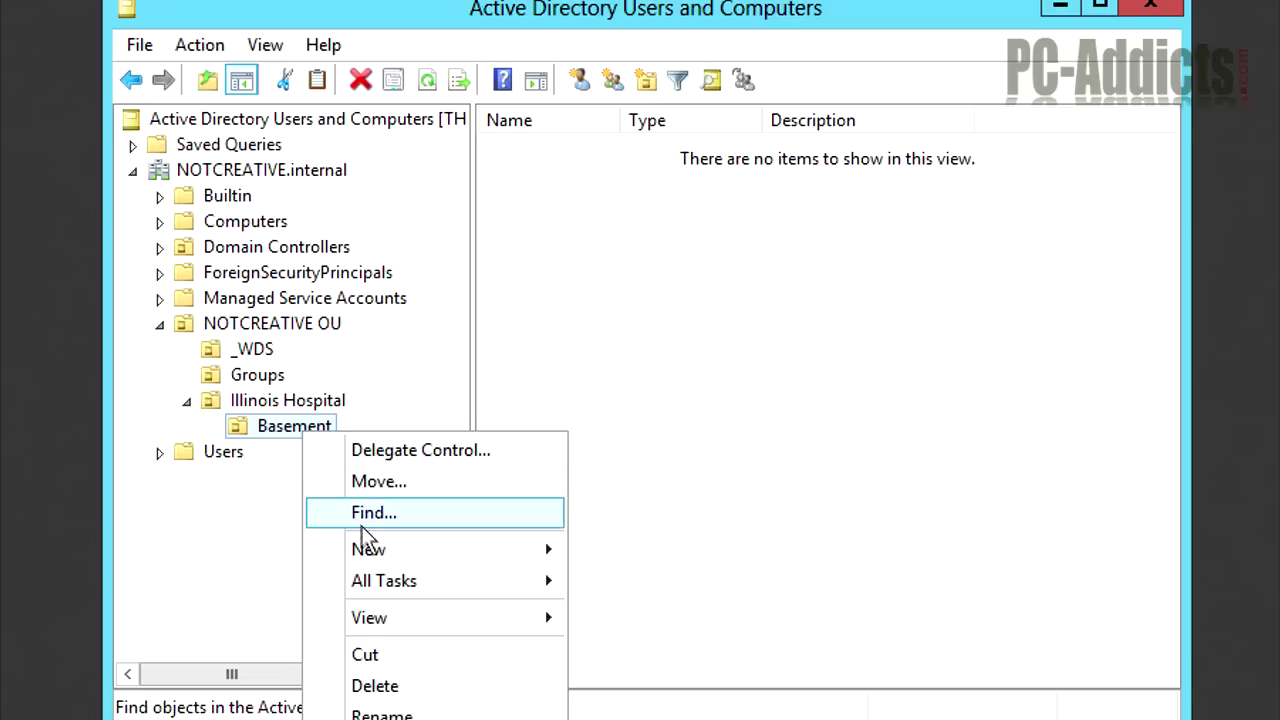
pyautogui.moveTo(371, 551)
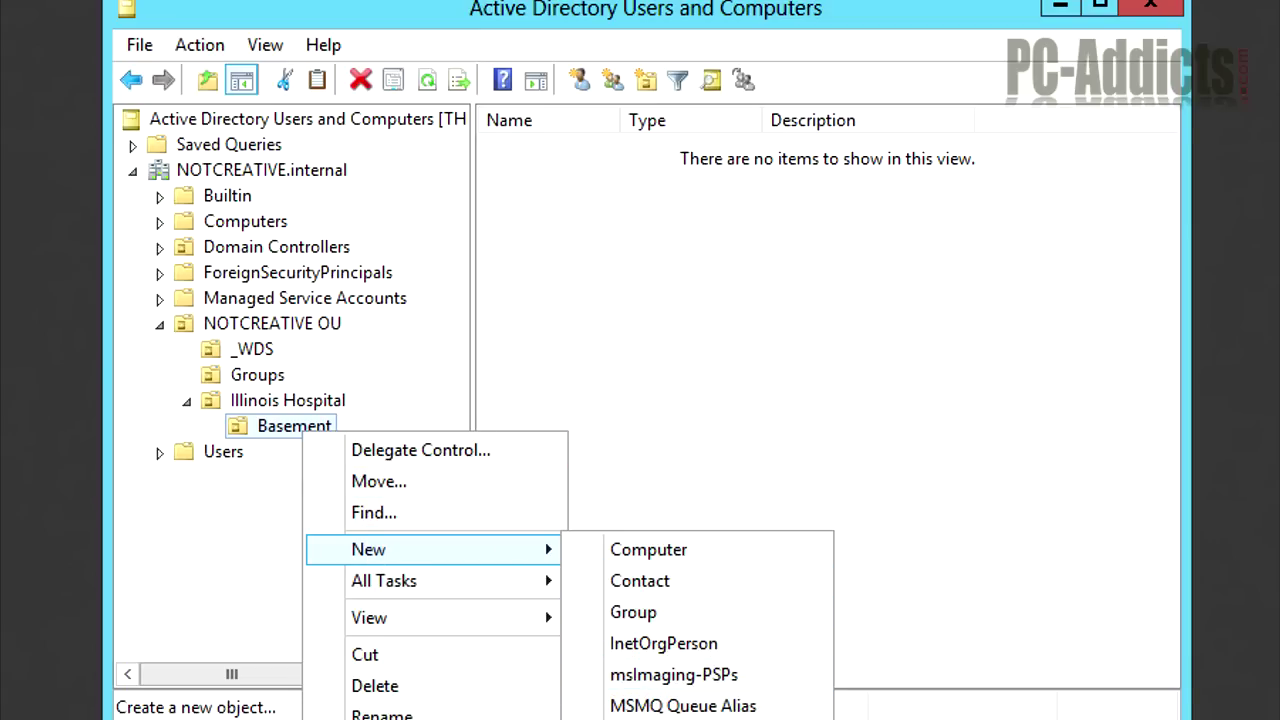
pyautogui.click(660, 719)
pyautogui.write('Informations')
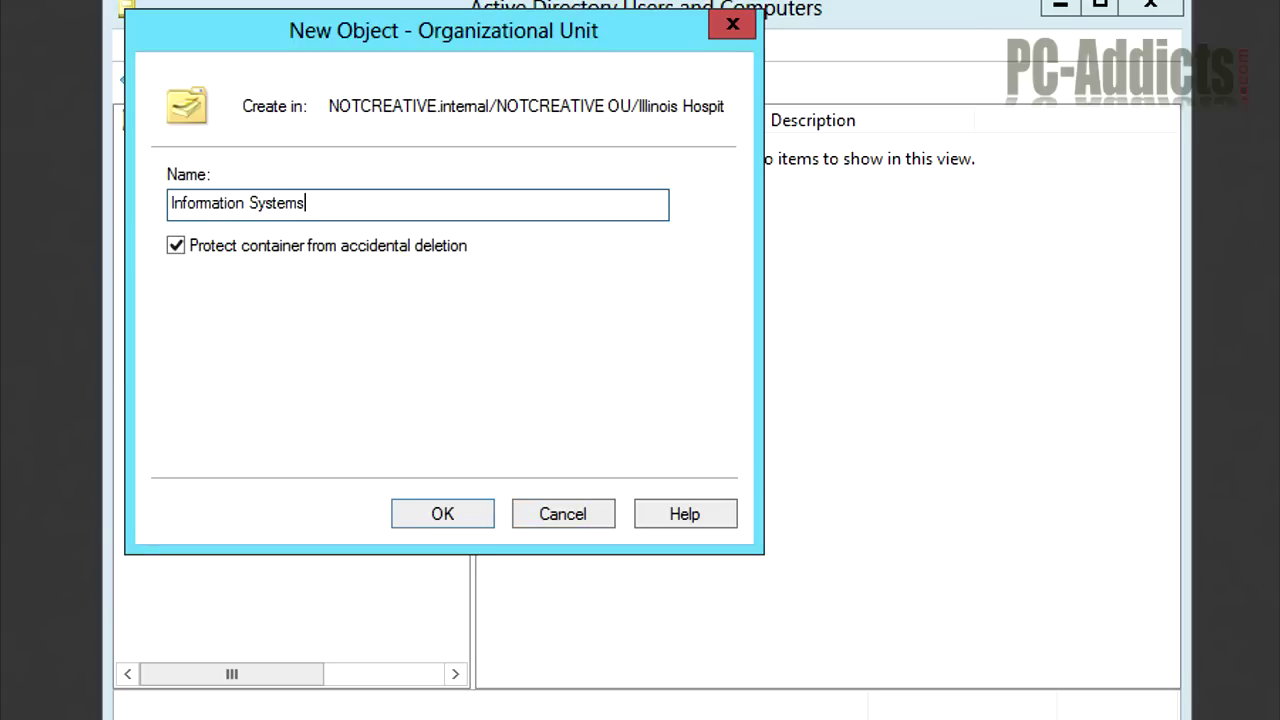
pyautogui.click(477, 512)
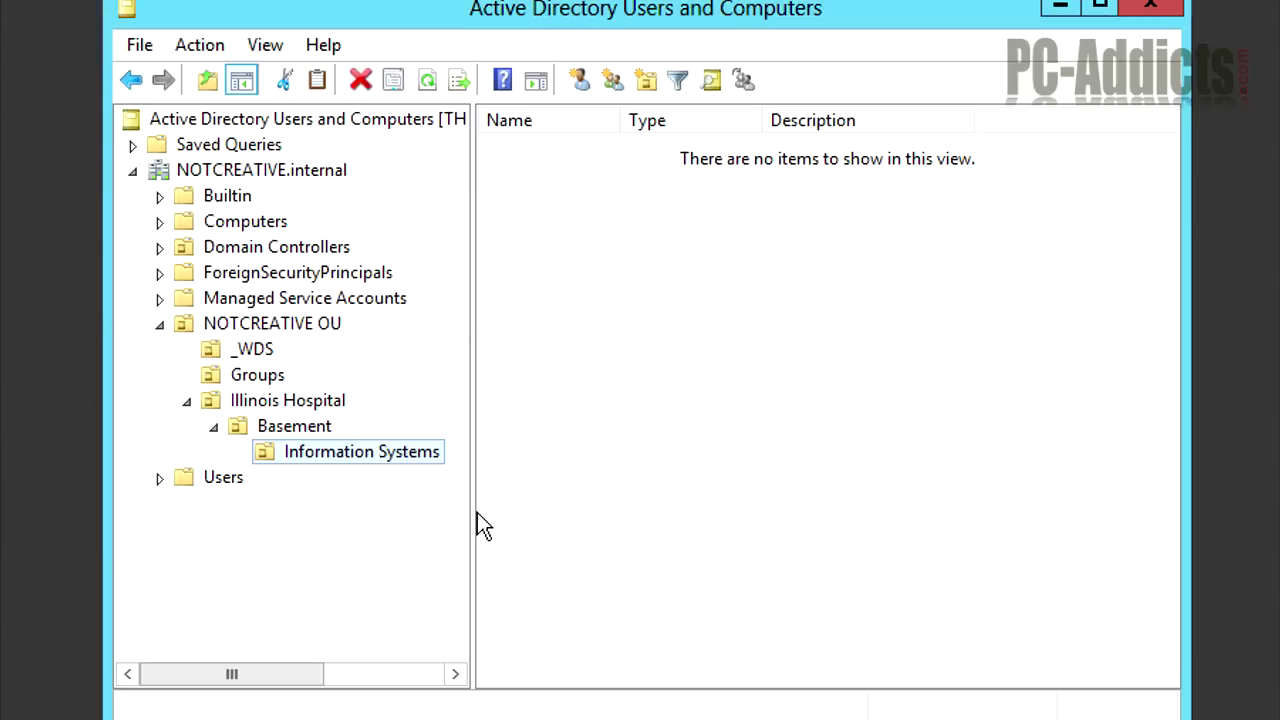
# Create an organizational unit named 1st Floor inside the Illinois Hospital unit, alongside Basement.
pyautogui.click(259, 408)
pyautogui.rightClick(259, 407)
pyautogui.moveTo(320, 521)
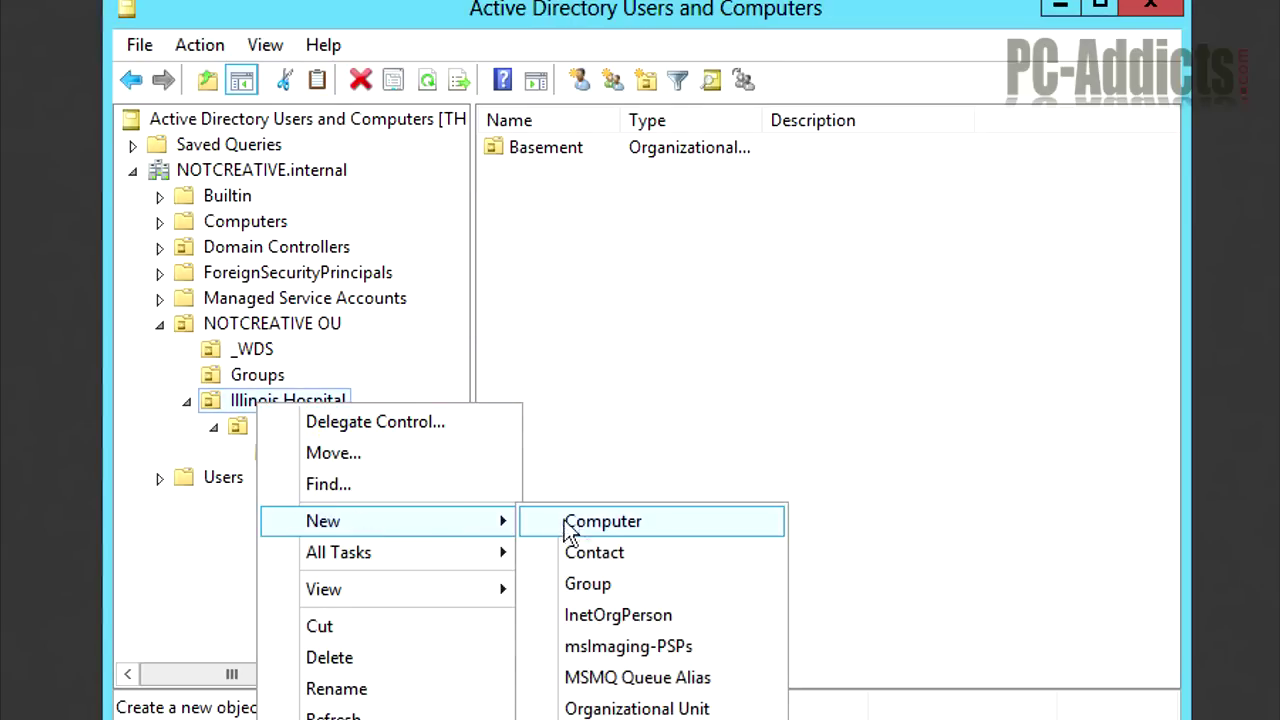
pyautogui.click(603, 706)
pyautogui.write('1s')
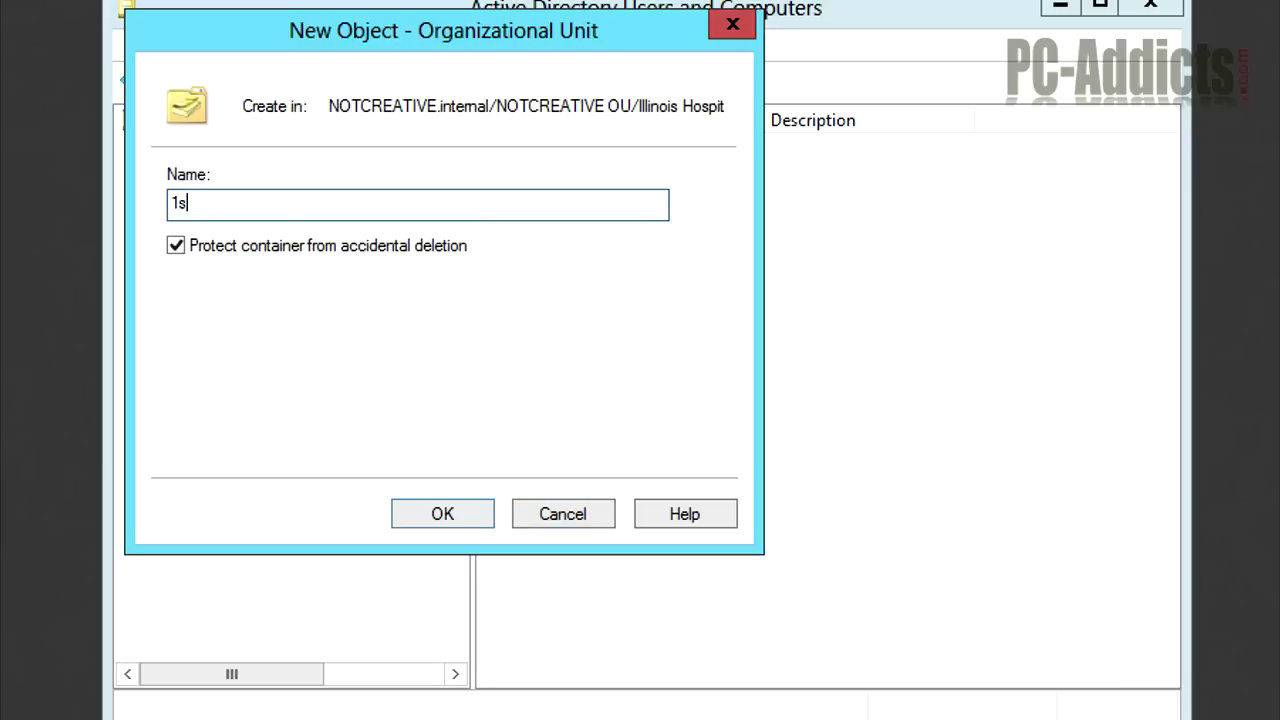
pyautogui.write('t Floor')
pyautogui.press('Return')
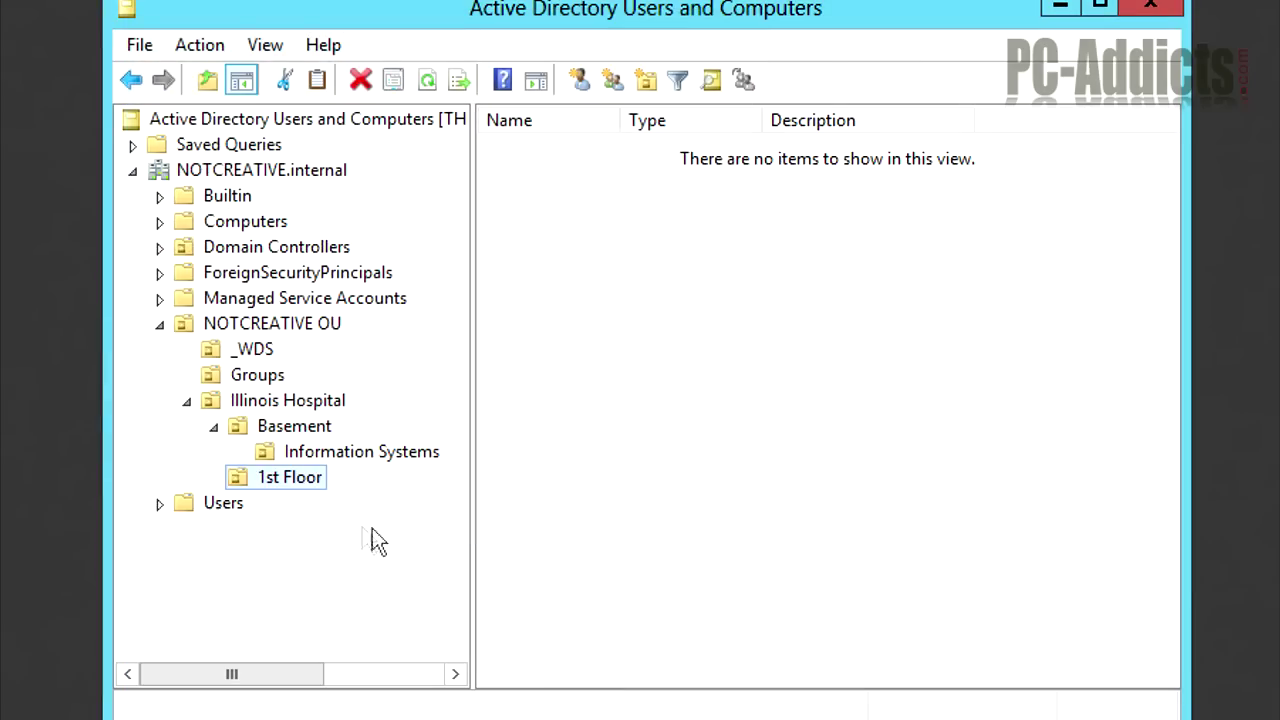
# Create an organizational unit named Surgery inside the 1st Floor unit of Illinois Hospital.
pyautogui.rightClick(302, 486)
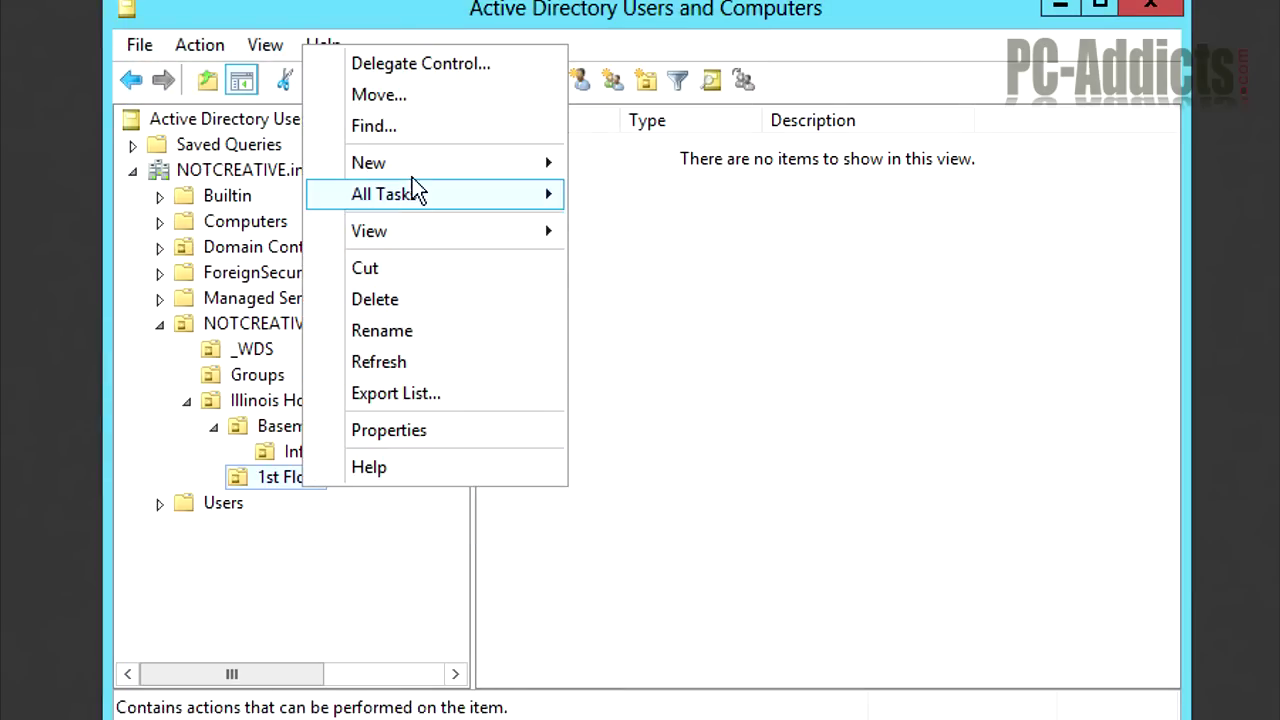
pyautogui.moveTo(505, 164)
pyautogui.click(636, 350)
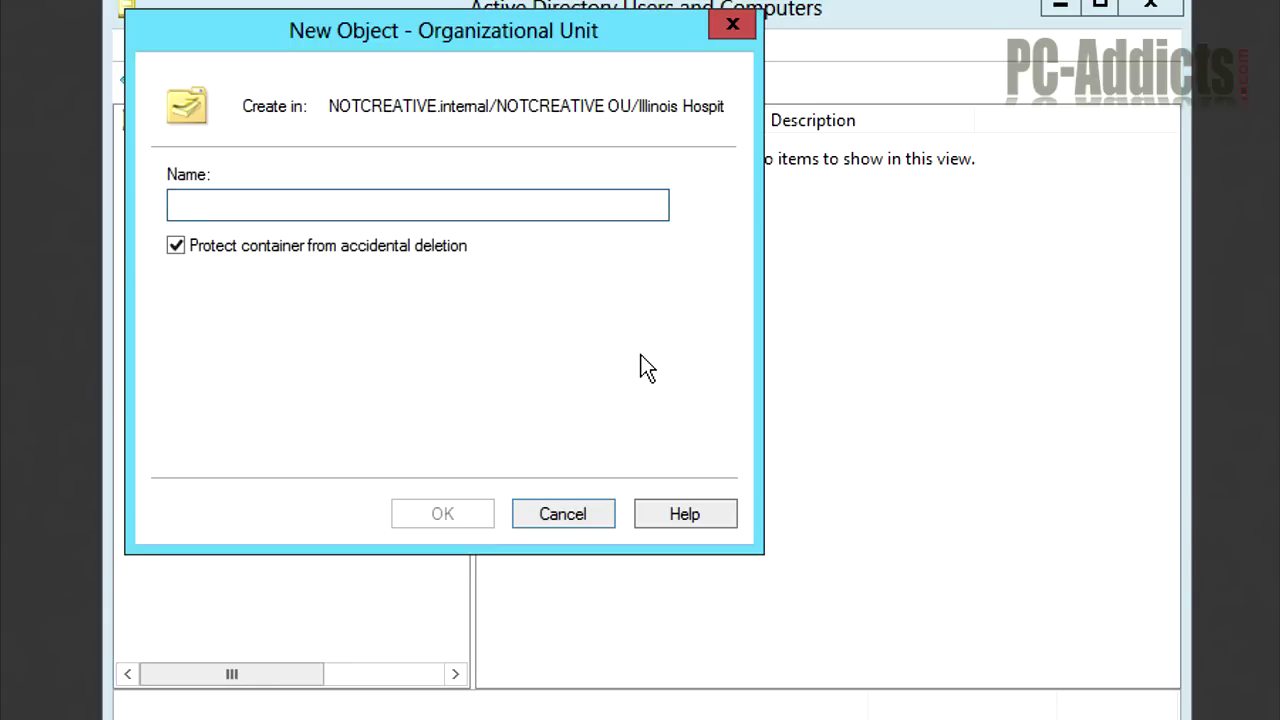
pyautogui.write('Surgery')
pyautogui.press('Return')
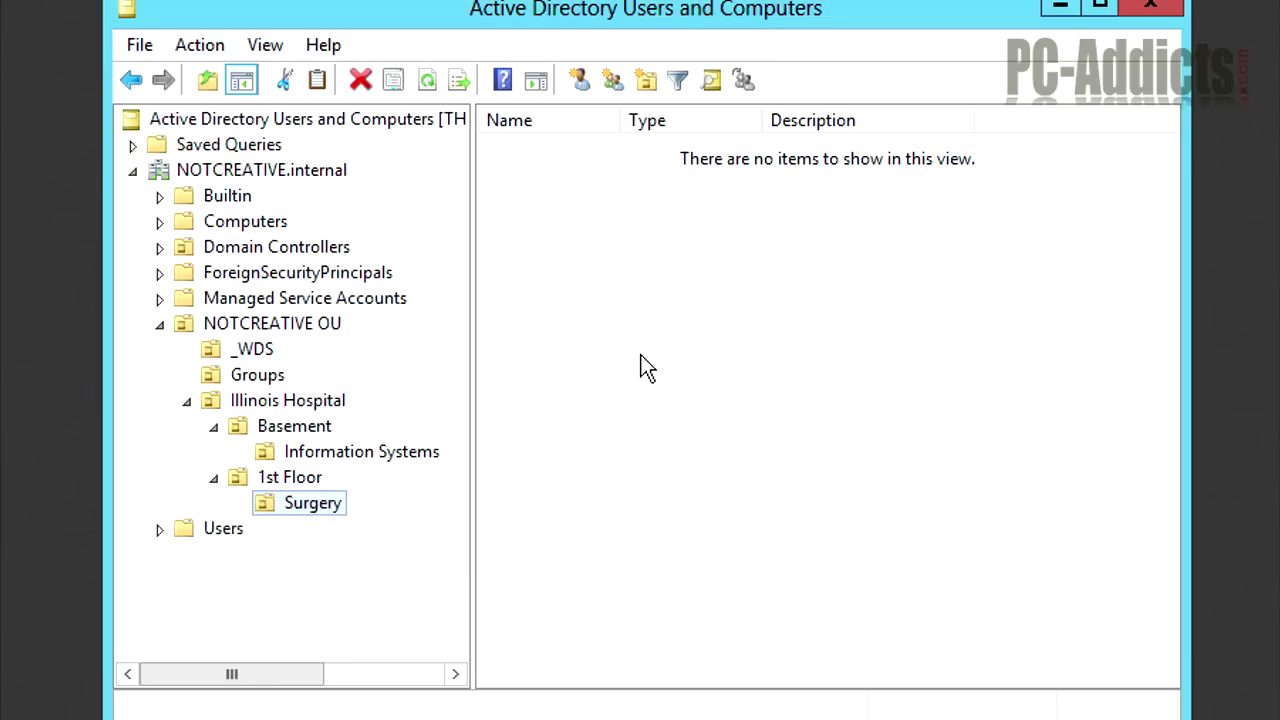
# Create an organizational unit named 2nd Floor inside the Illinois Hospital unit.
pyautogui.rightClick(288, 405)
pyautogui.moveTo(340, 516)
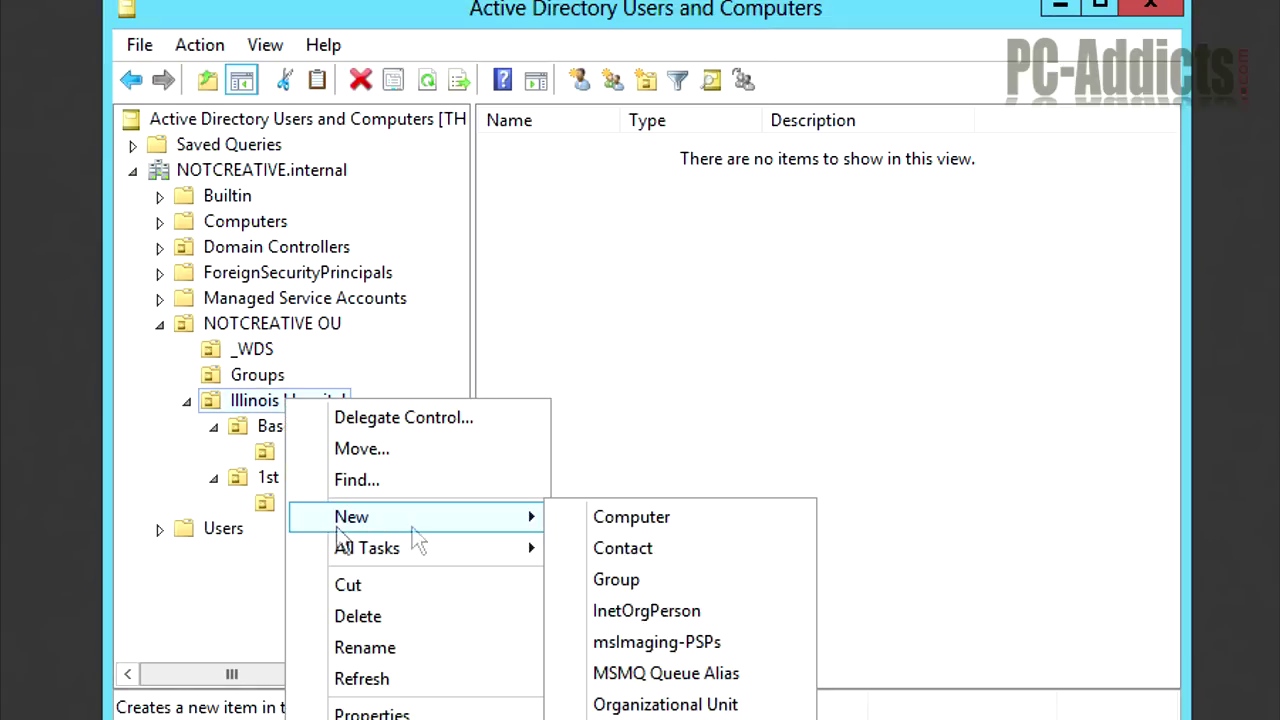
pyautogui.click(656, 705)
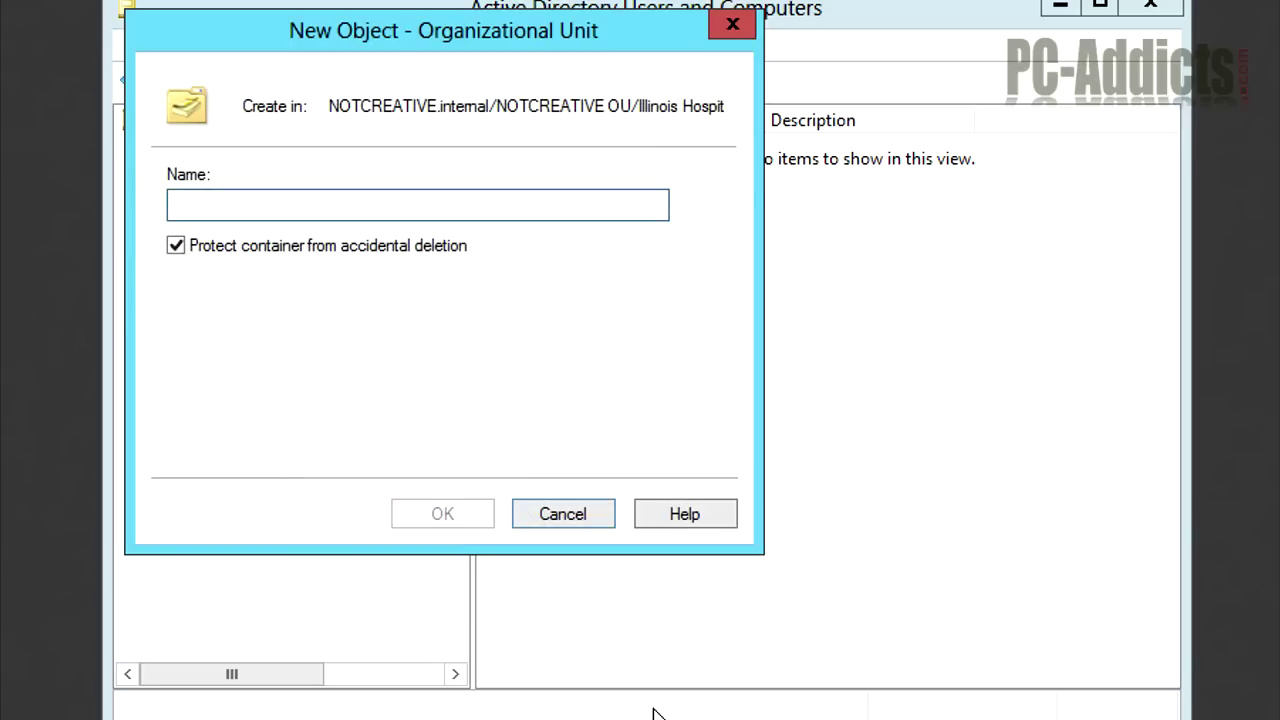
pyautogui.write('2nd Floor')
pyautogui.press('Return')
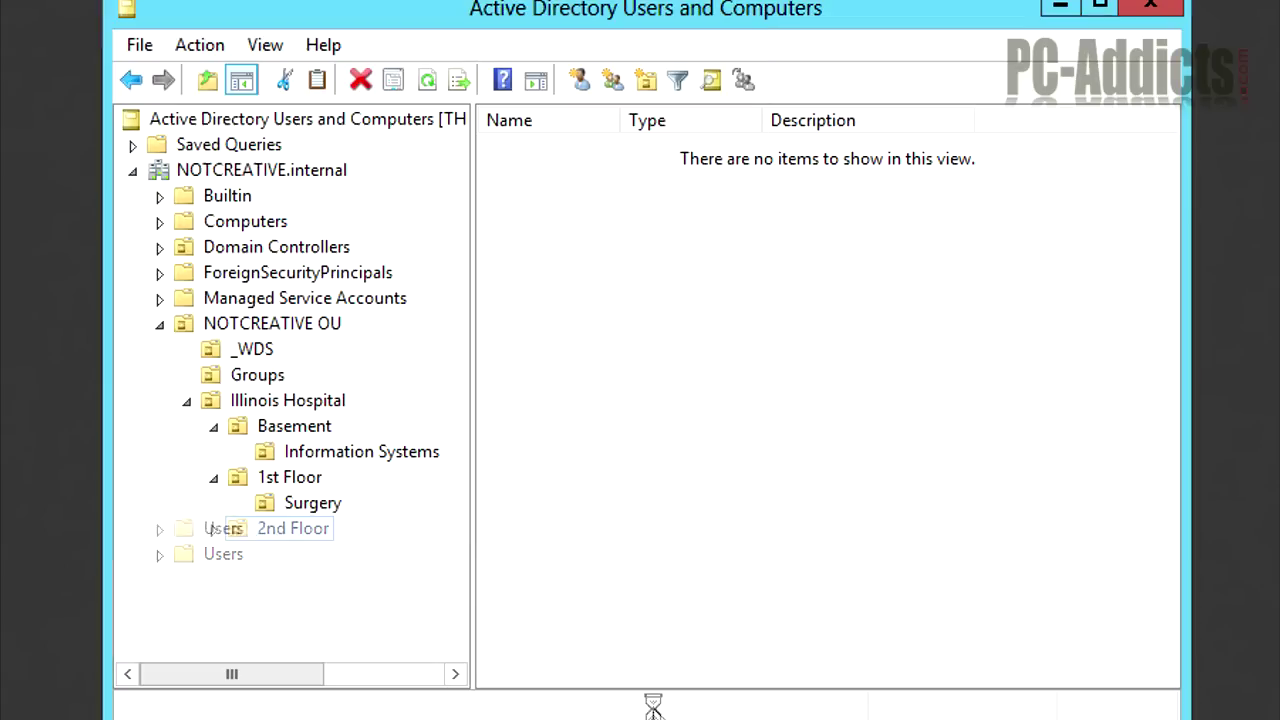
# Create an organizational unit named Administration inside the 2nd Floor unit, keeping deletion protection enabled.
pyautogui.rightClick(306, 533)
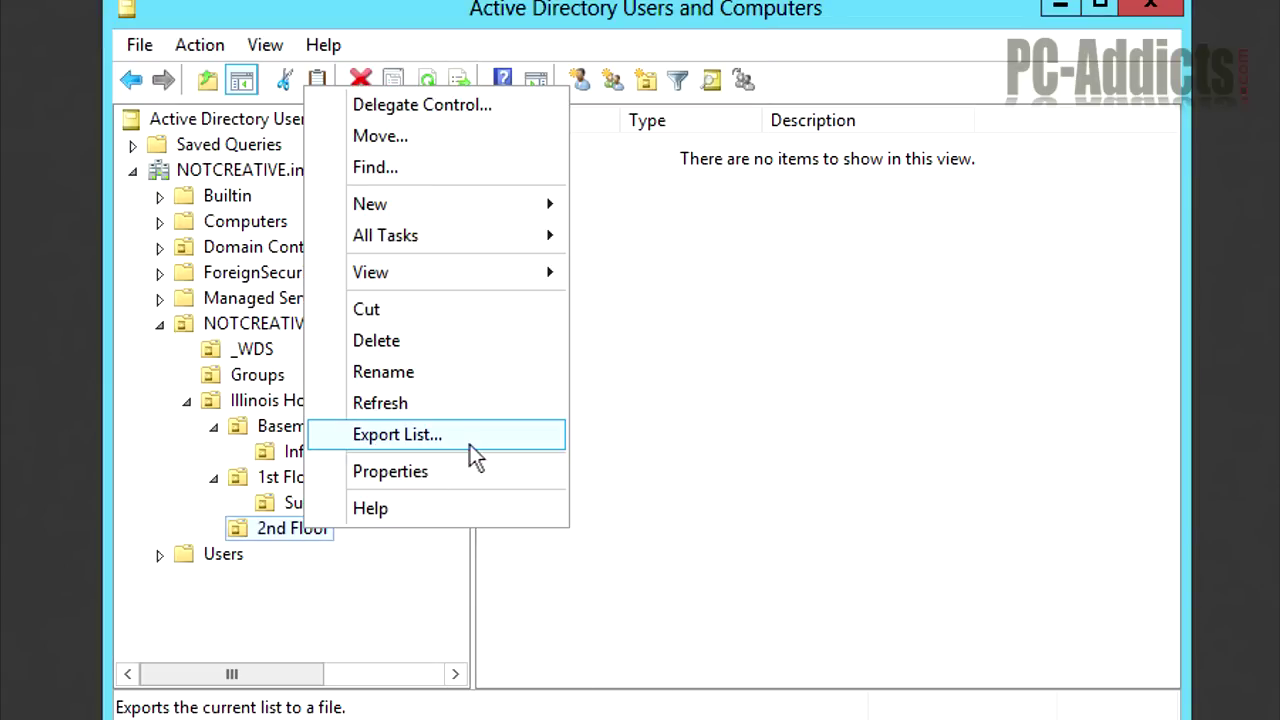
pyautogui.moveTo(476, 203)
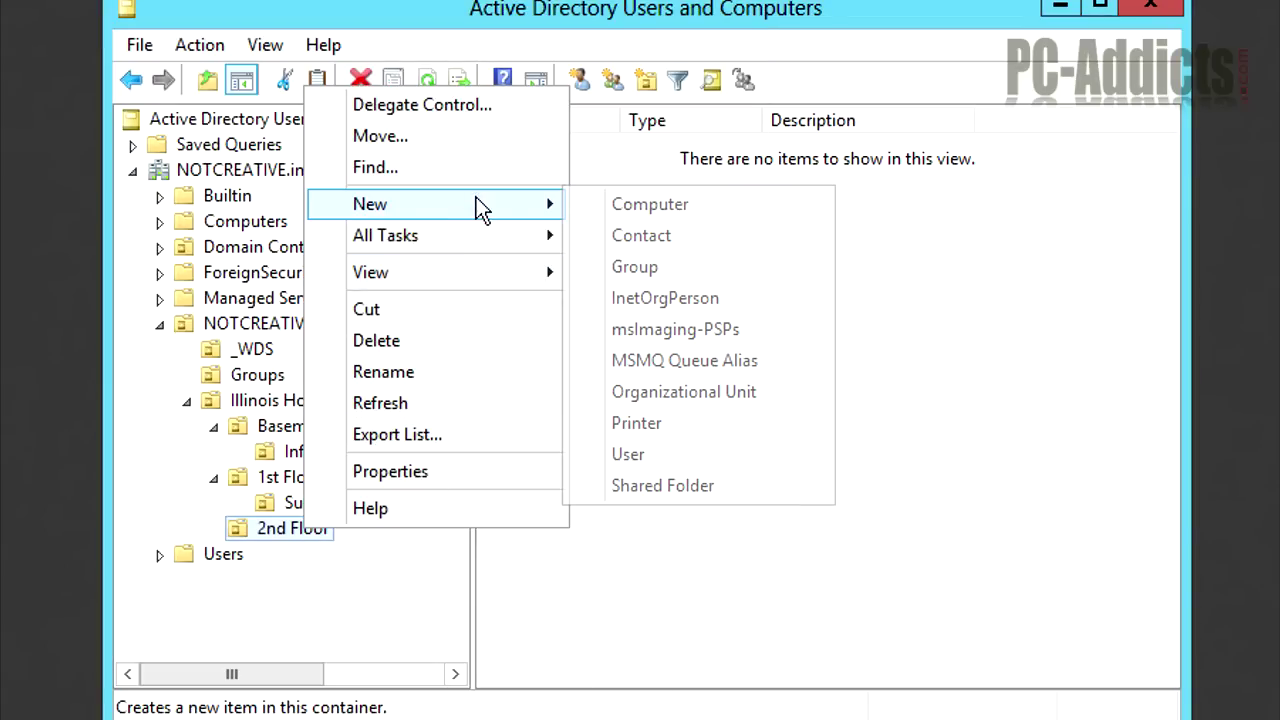
pyautogui.click(662, 391)
pyautogui.write('Administration')
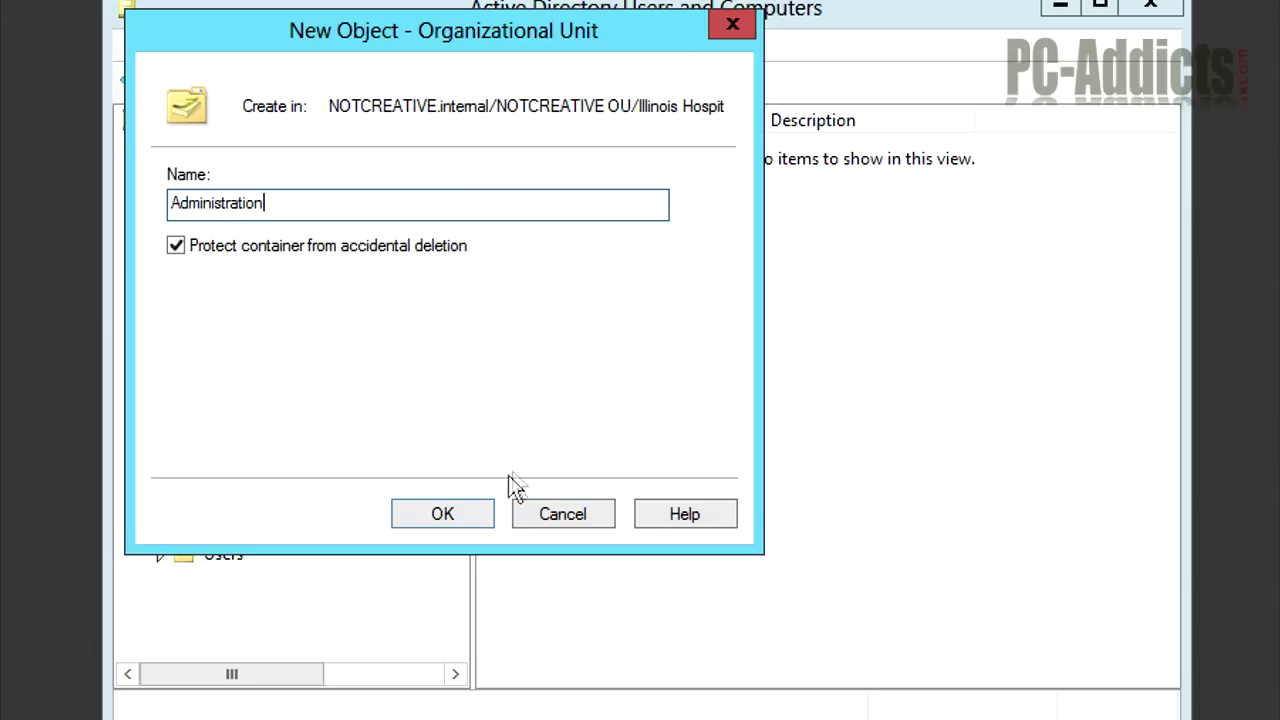
pyautogui.click(450, 514)
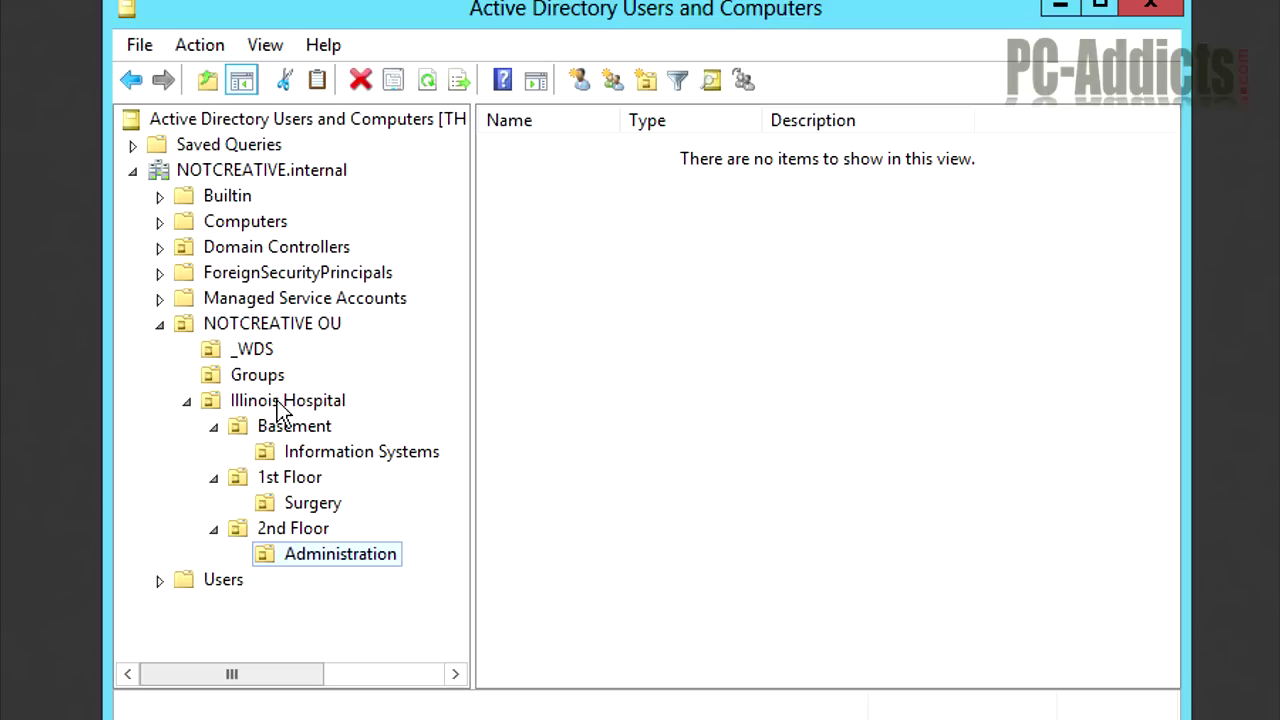
# Create an organizational unit named Outside Clinics directly inside NOTCREATIVE OU, keeping deletion protection enabled.
pyautogui.rightClick(259, 322)
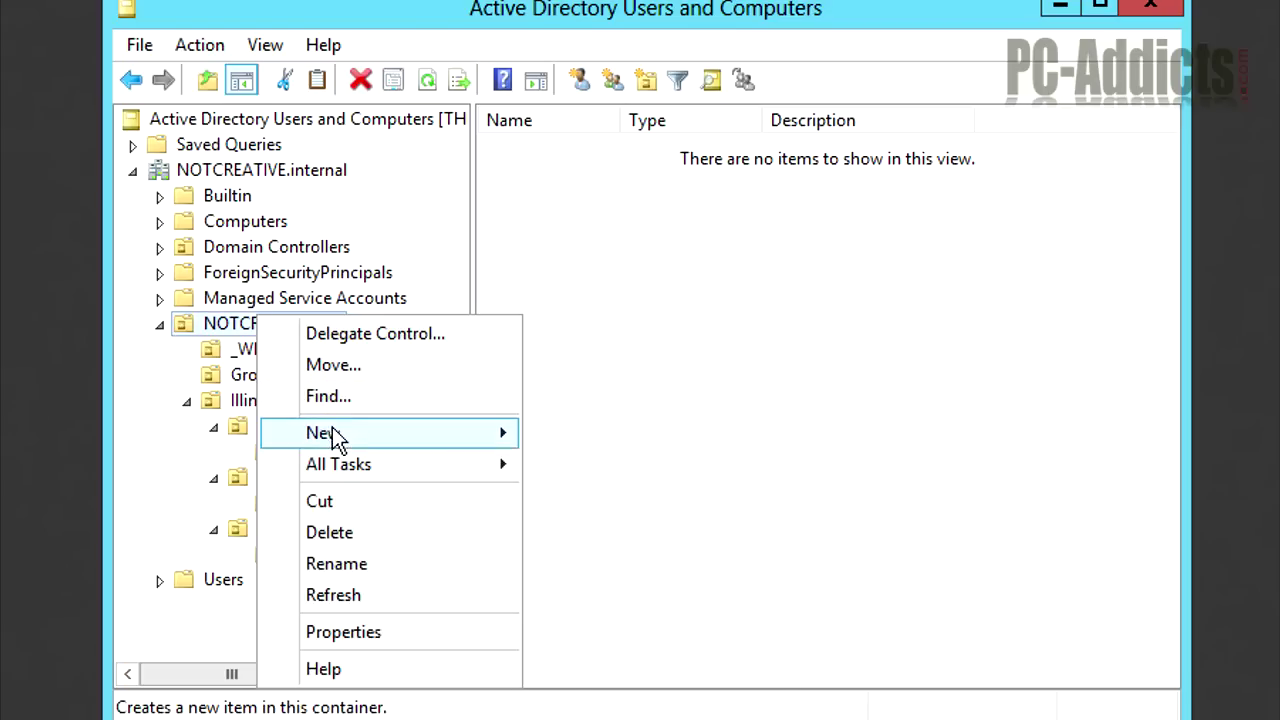
pyautogui.moveTo(505, 436)
pyautogui.click(621, 619)
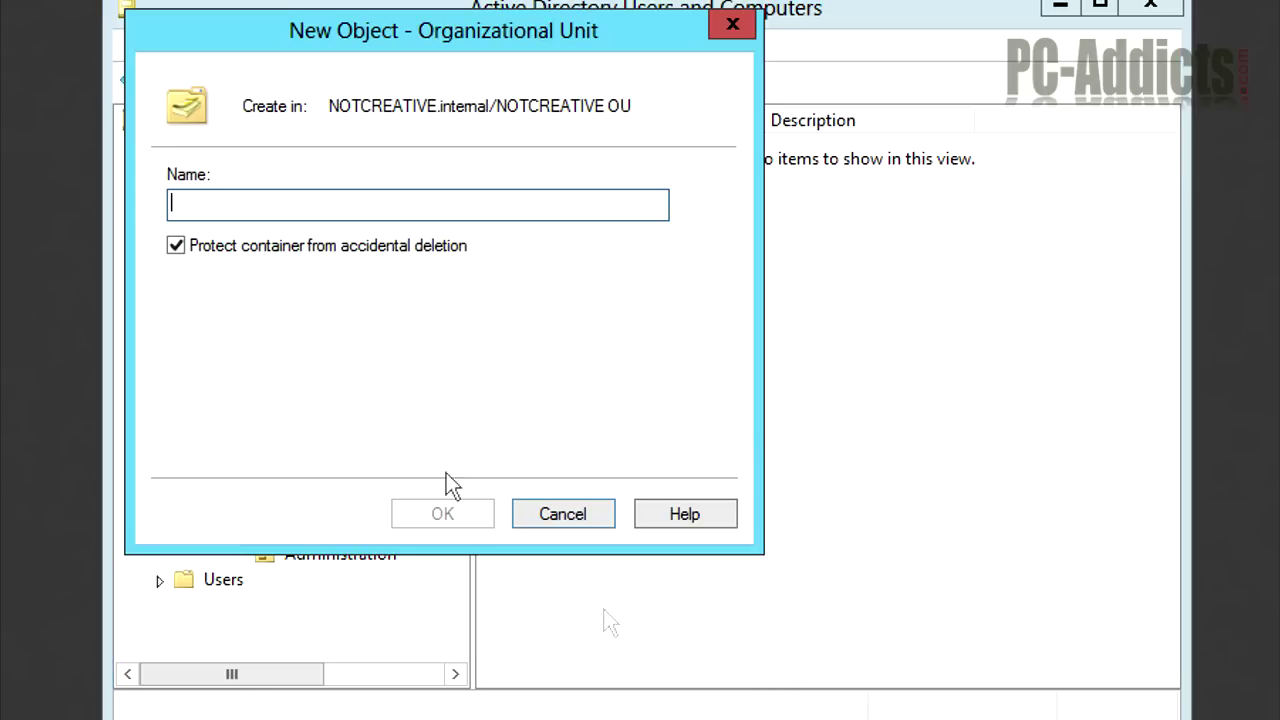
pyautogui.moveTo(324, 39)
pyautogui.mouseDown()
pyautogui.moveTo(227, 131)
pyautogui.moveTo(206, 221)
pyautogui.moveTo(351, 137)
pyautogui.moveTo(329, 40)
pyautogui.mouseUp()
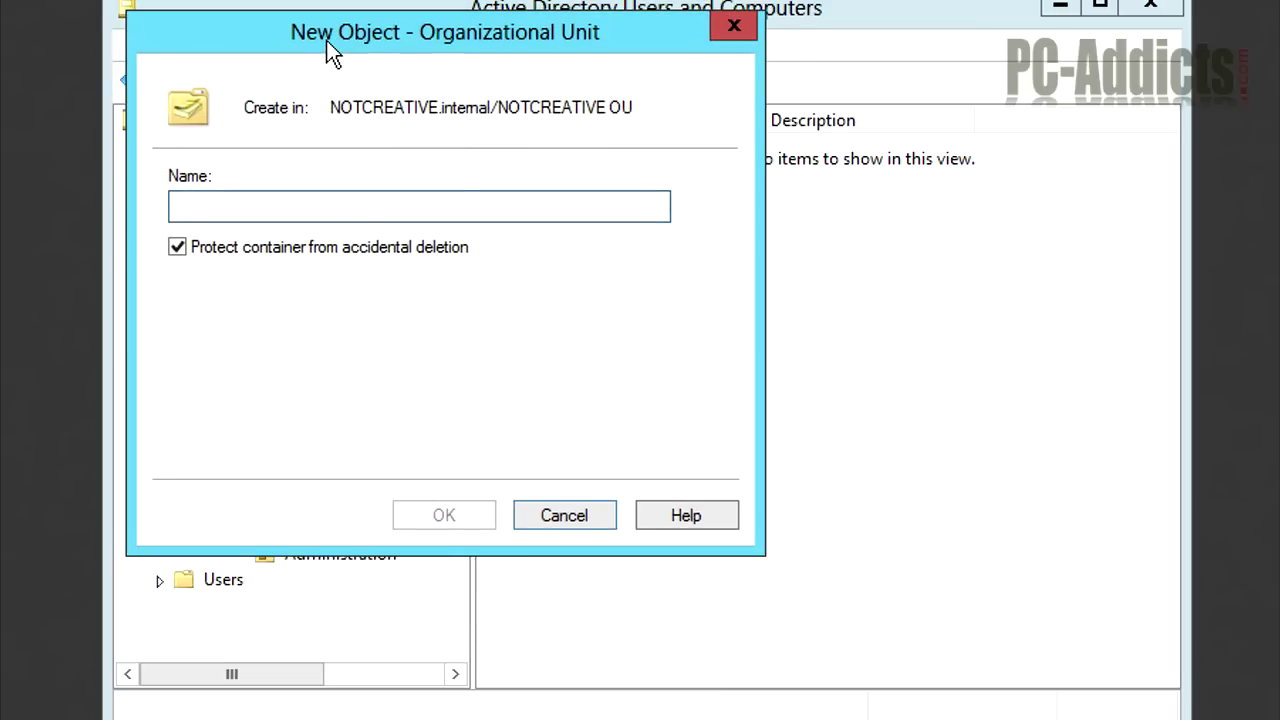
pyautogui.write('Outside Clinics')
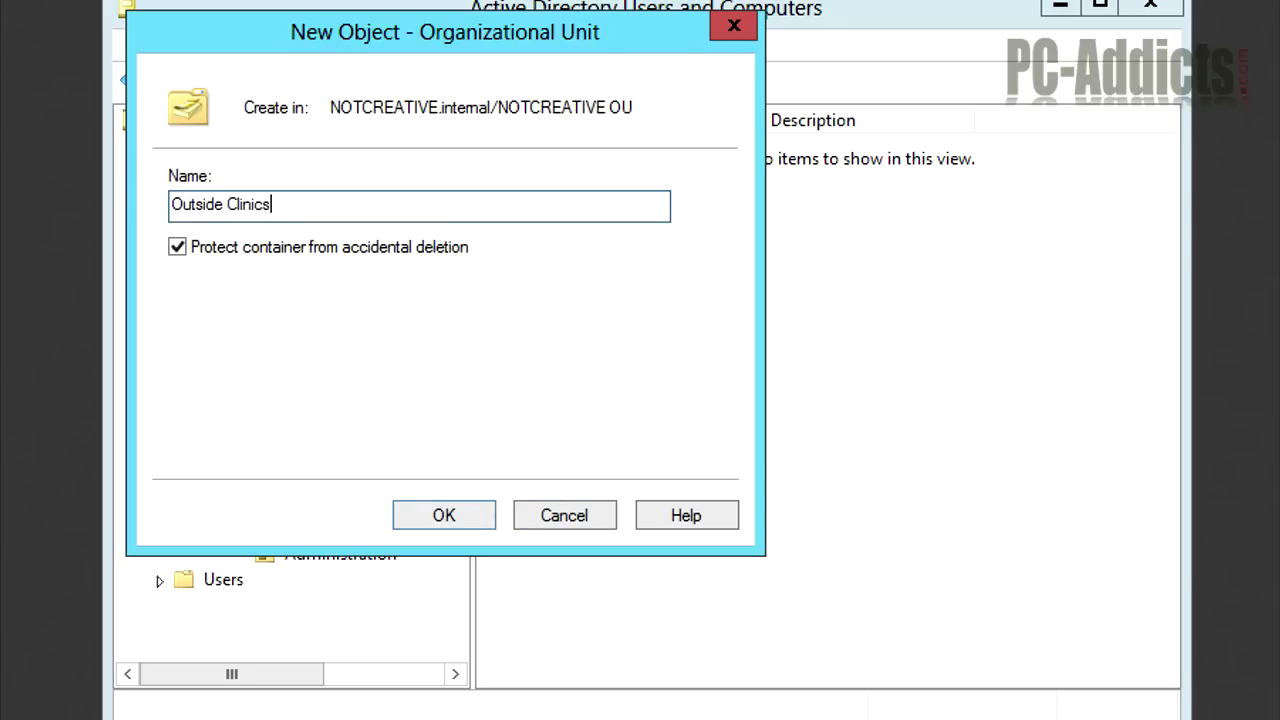
pyautogui.press('Return')
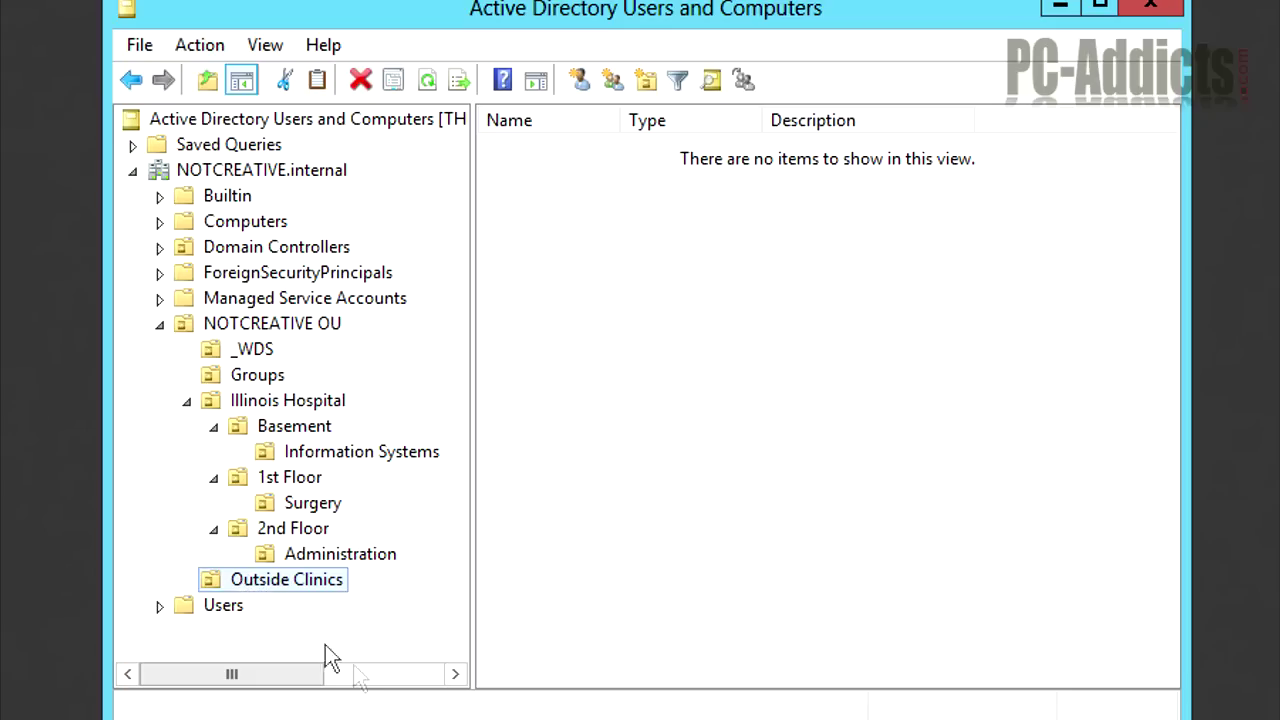
# Create an organizational unit named California inside the Outside Clinics unit, keeping deletion protection enabled.
pyautogui.rightClick(298, 586)
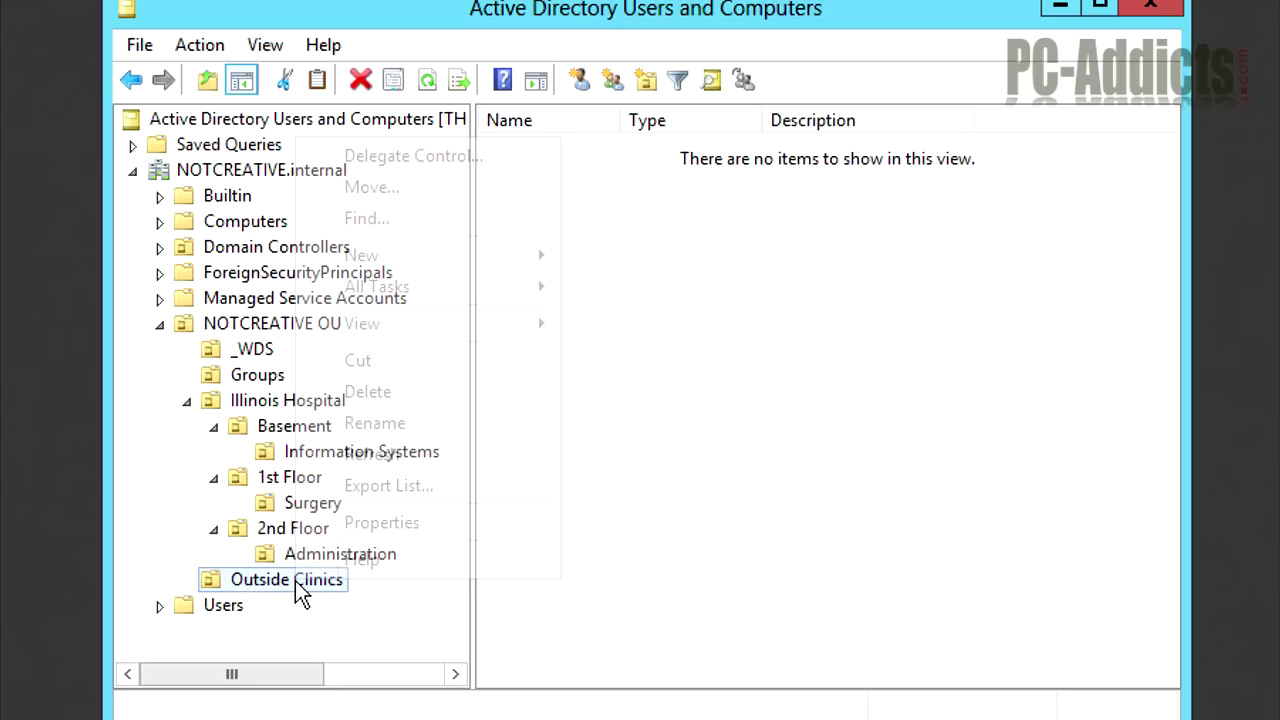
pyautogui.moveTo(400, 265)
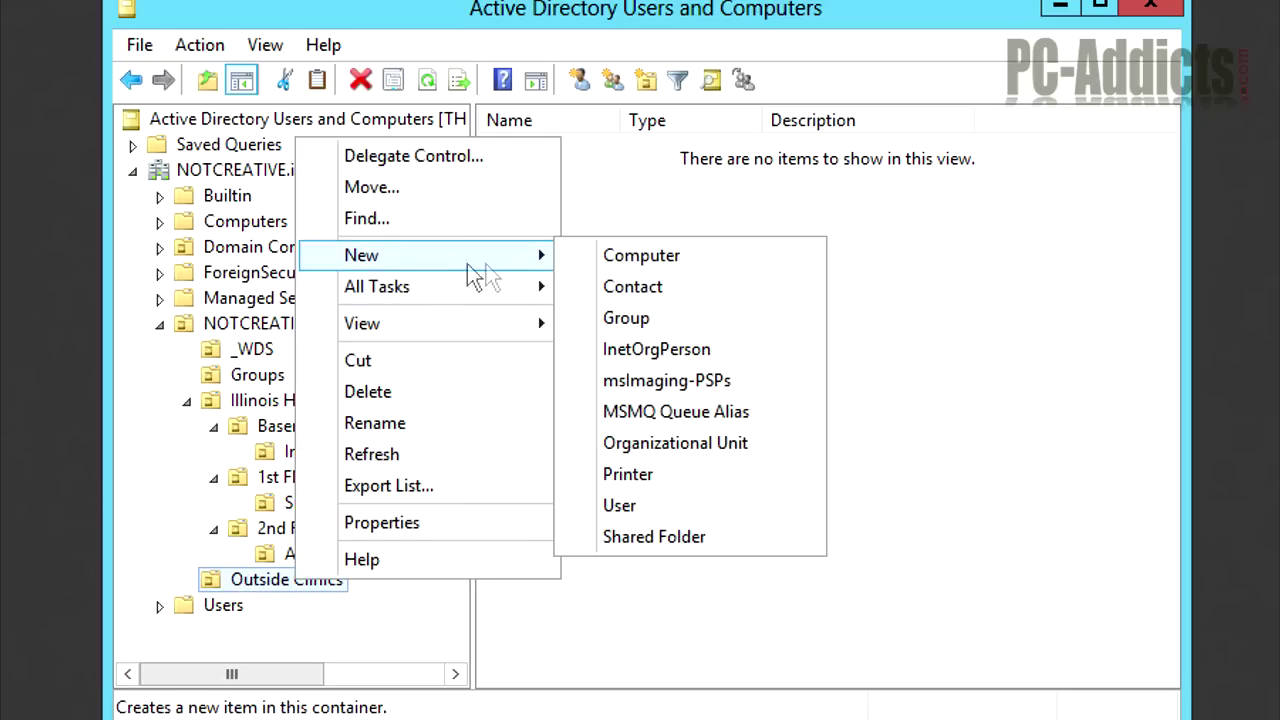
pyautogui.click(675, 366)
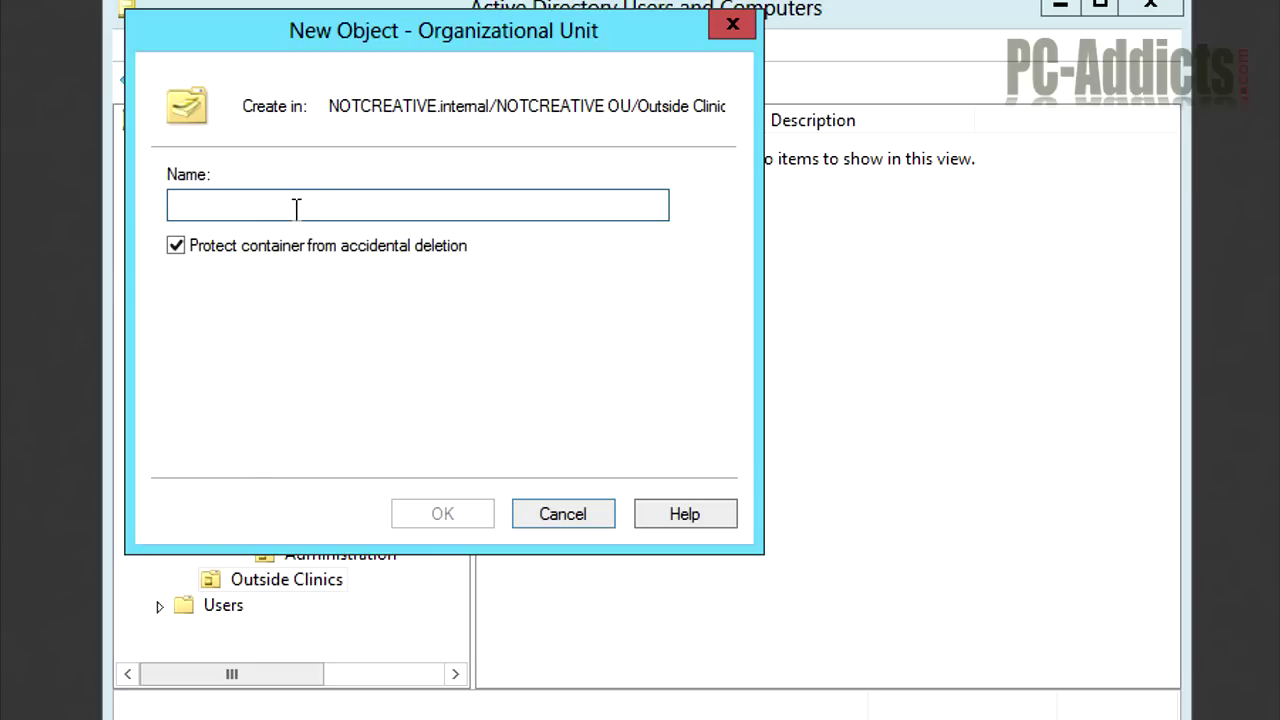
pyautogui.write('California')
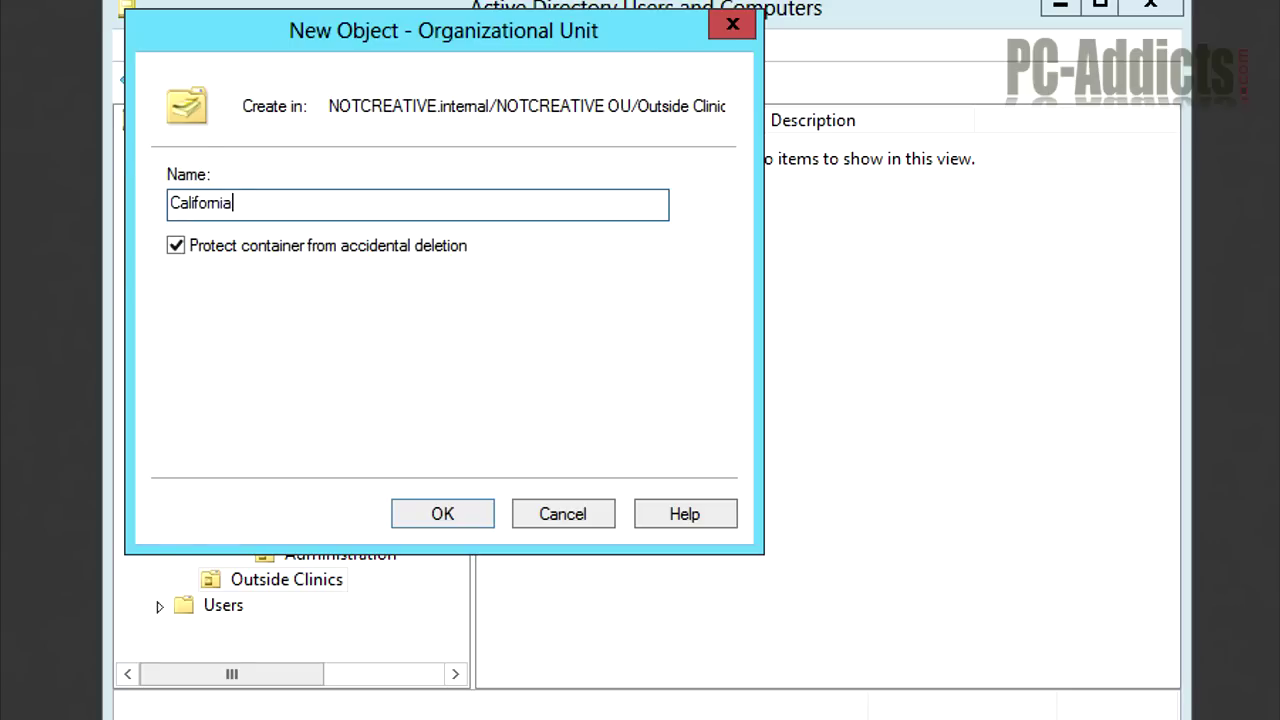
pyautogui.press('Return')
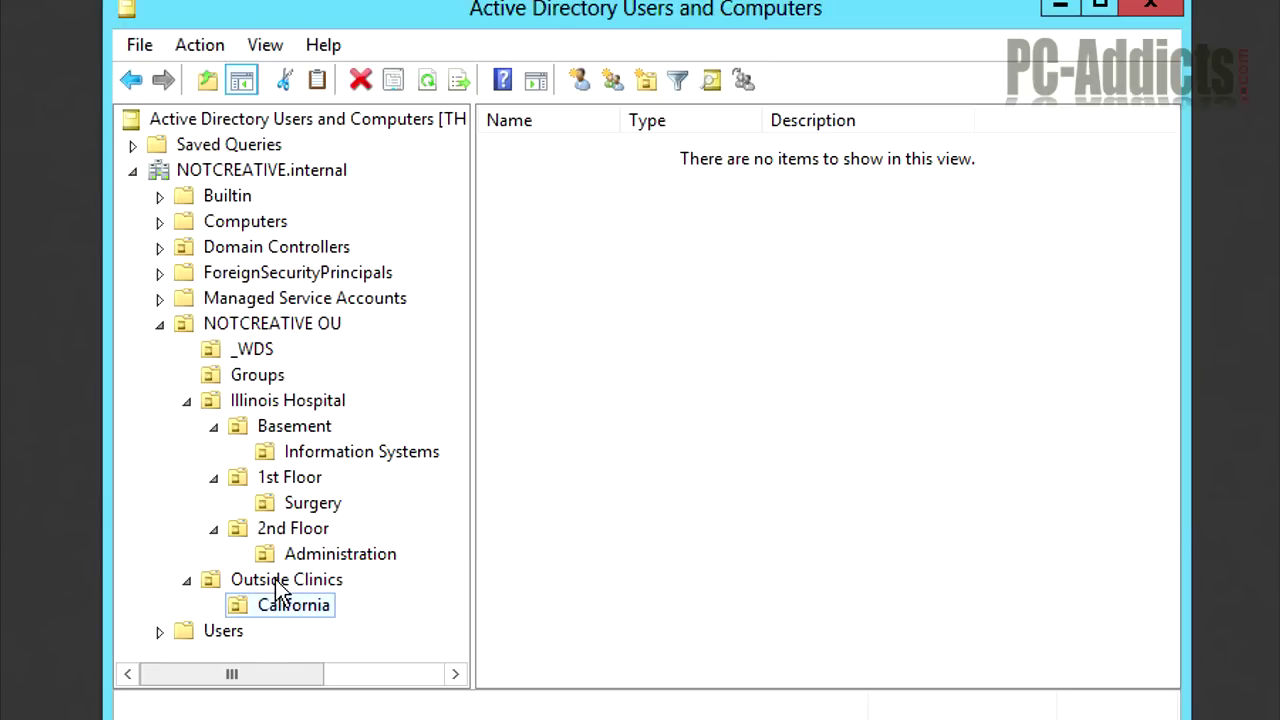
# Create an organizational unit named Oregon inside the Outside Clinics unit, alongside California.
pyautogui.rightClick(243, 583)
pyautogui.moveTo(369, 329)
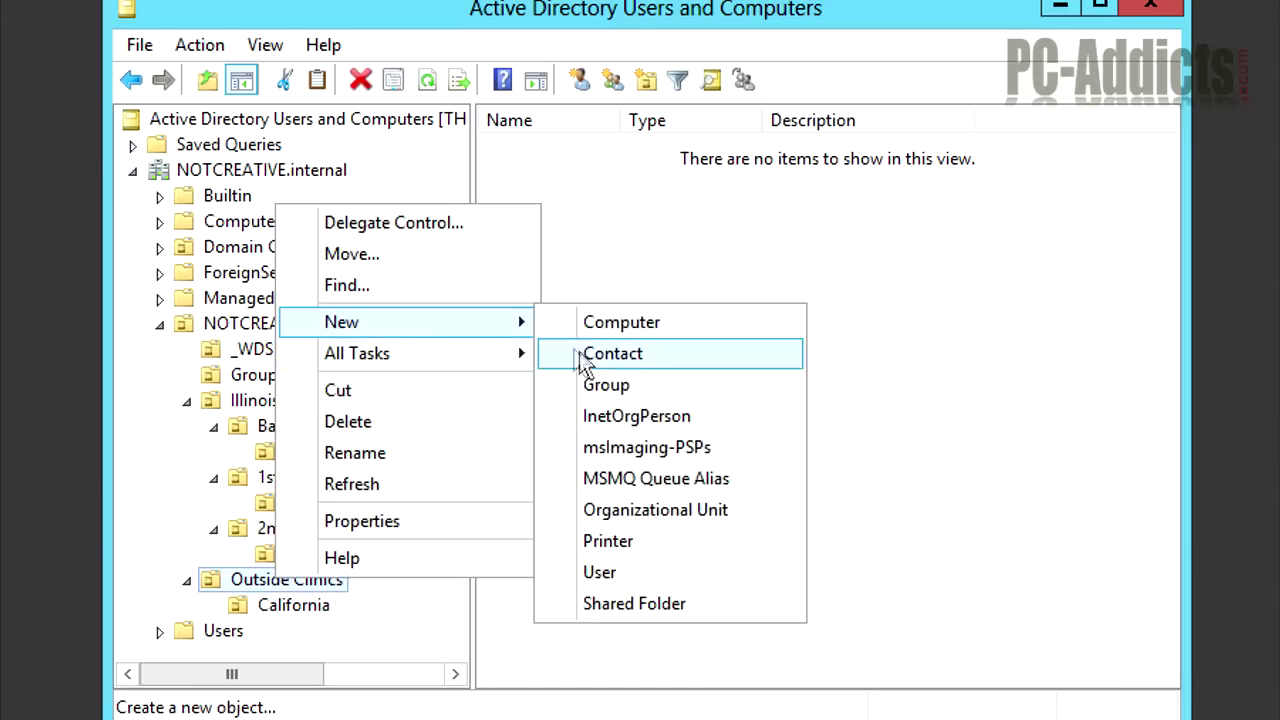
pyautogui.click(632, 509)
pyautogui.write('Oregon')
pyautogui.press('Return')
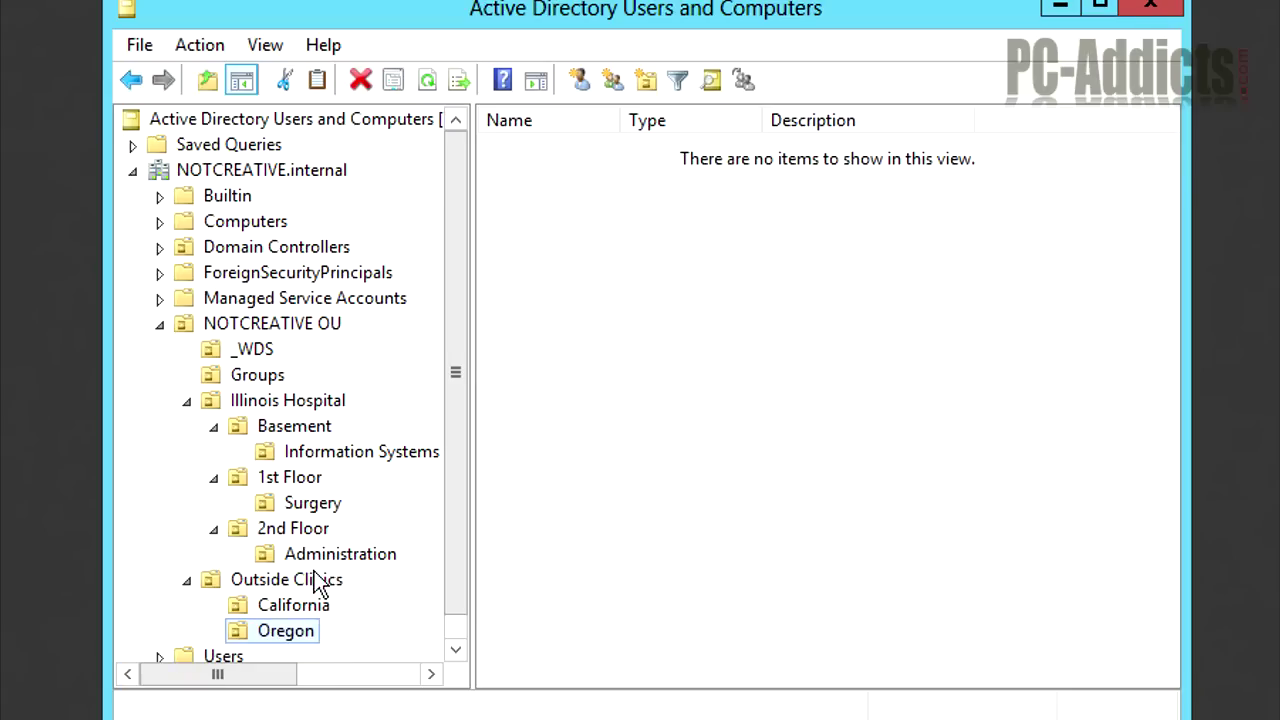
# Create an organizational unit named Servers directly inside NOTCREATIVE OU, keeping deletion protection enabled.
pyautogui.rightClick(257, 326)
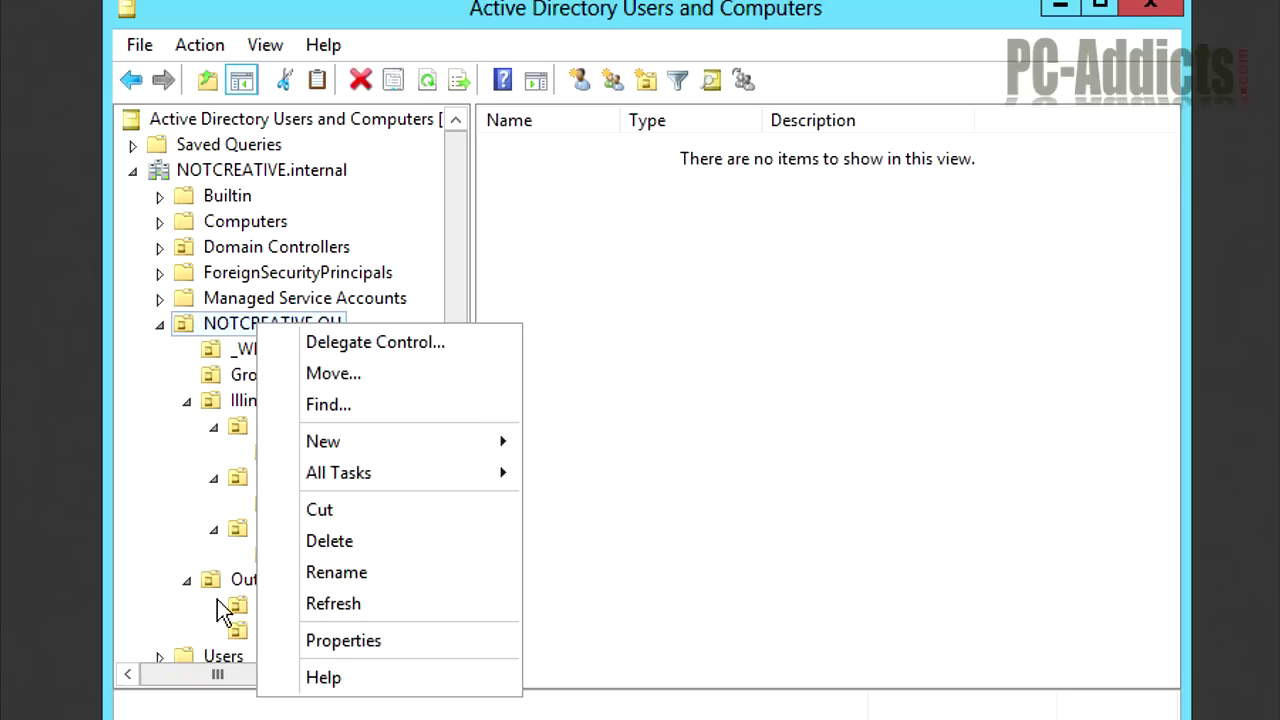
pyautogui.click(428, 218)
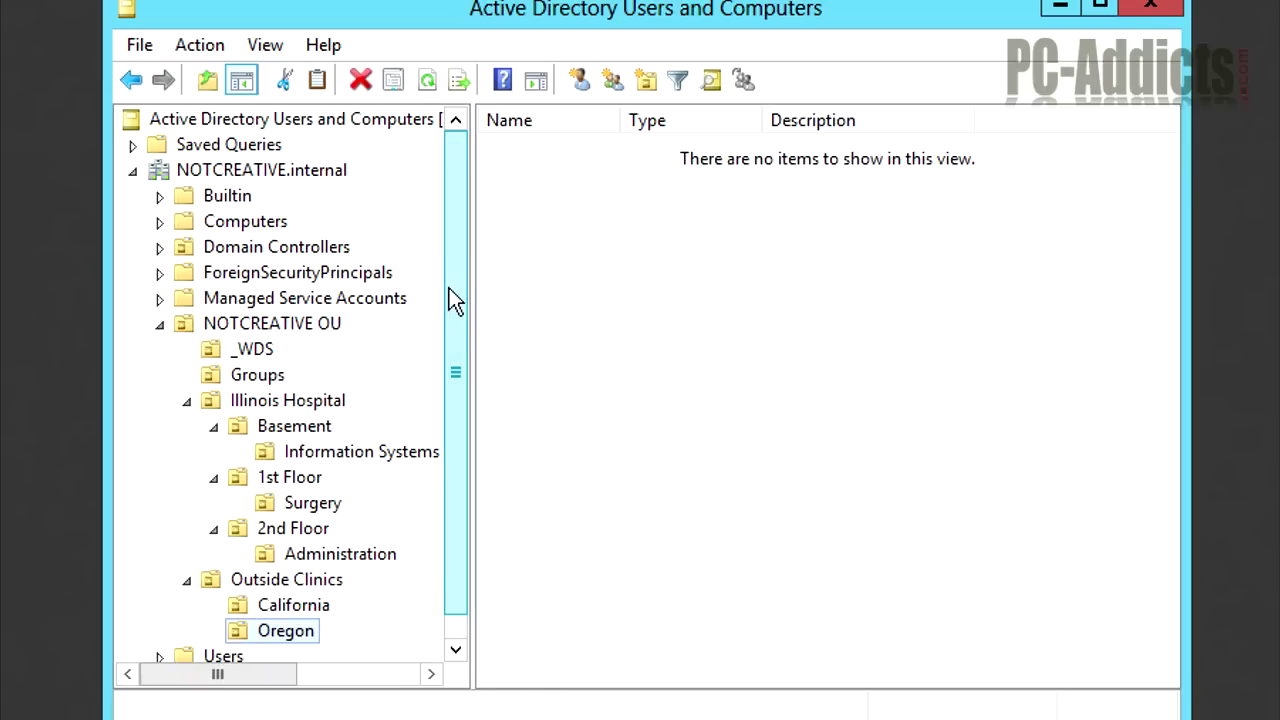
pyautogui.moveTo(451, 297); pyautogui.dragTo(451, 397)
pyautogui.rightClick(284, 309)
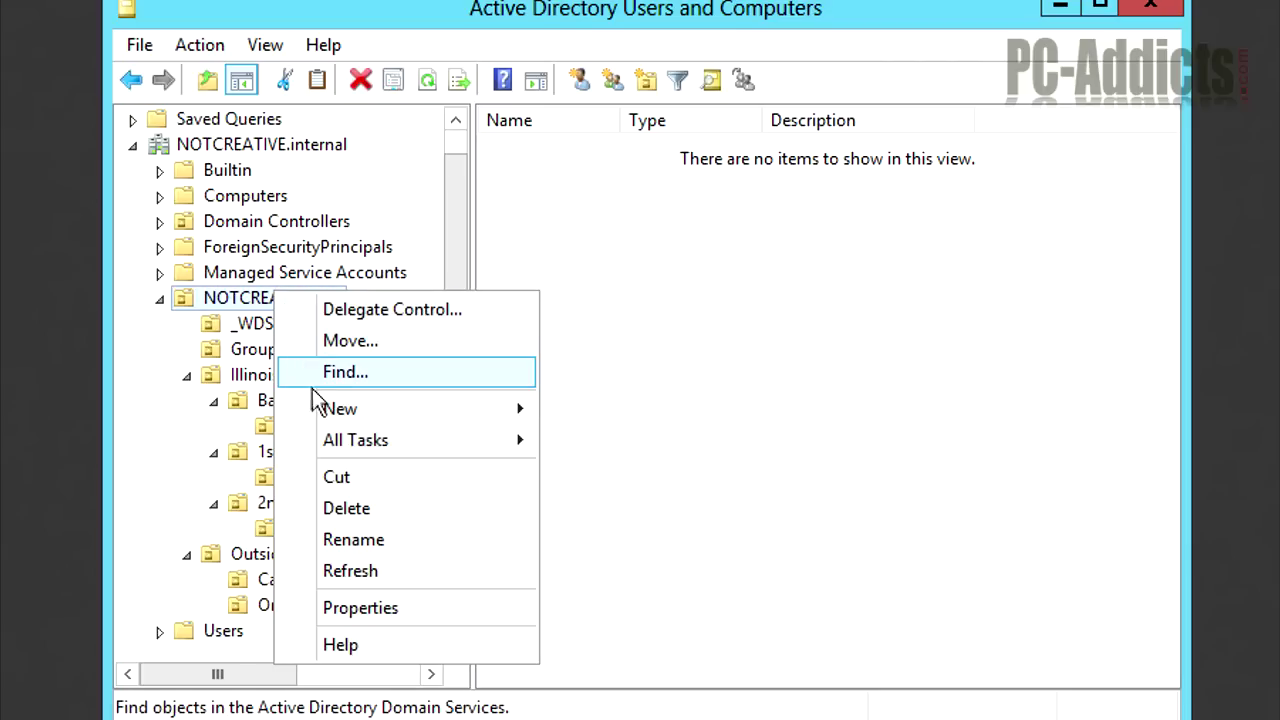
pyautogui.moveTo(337, 400)
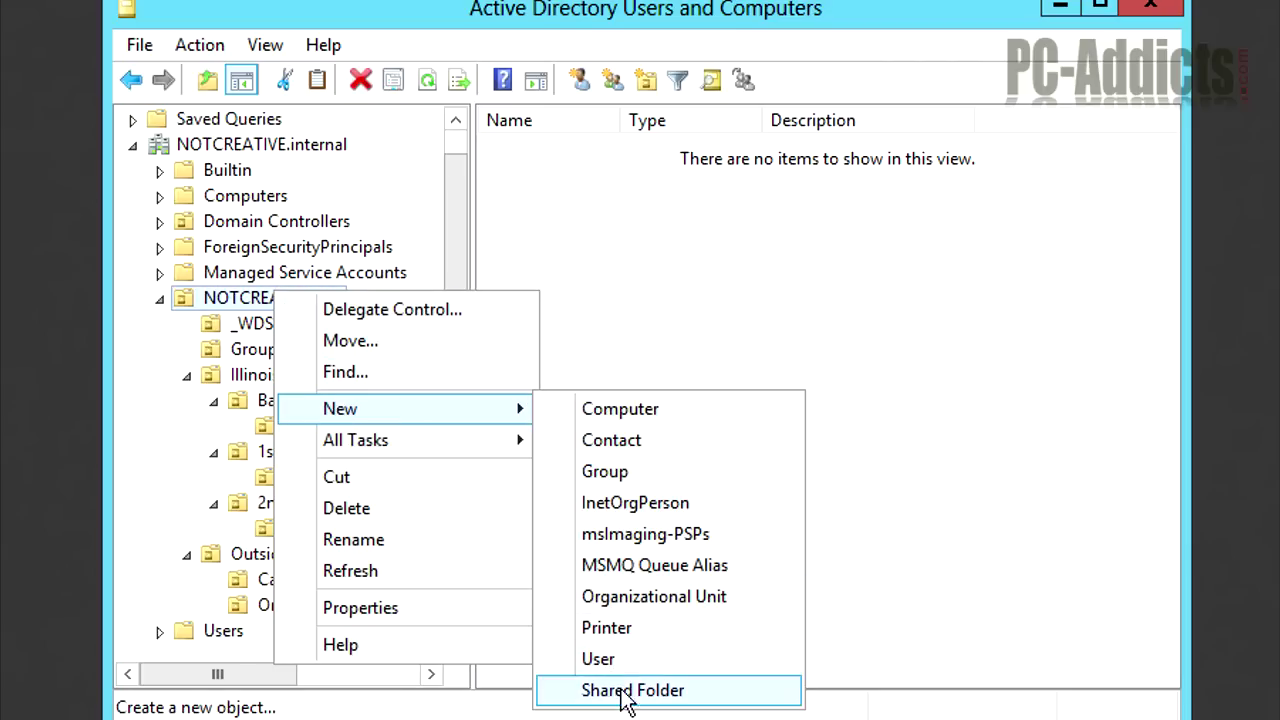
pyautogui.click(632, 597)
pyautogui.write('Servers')
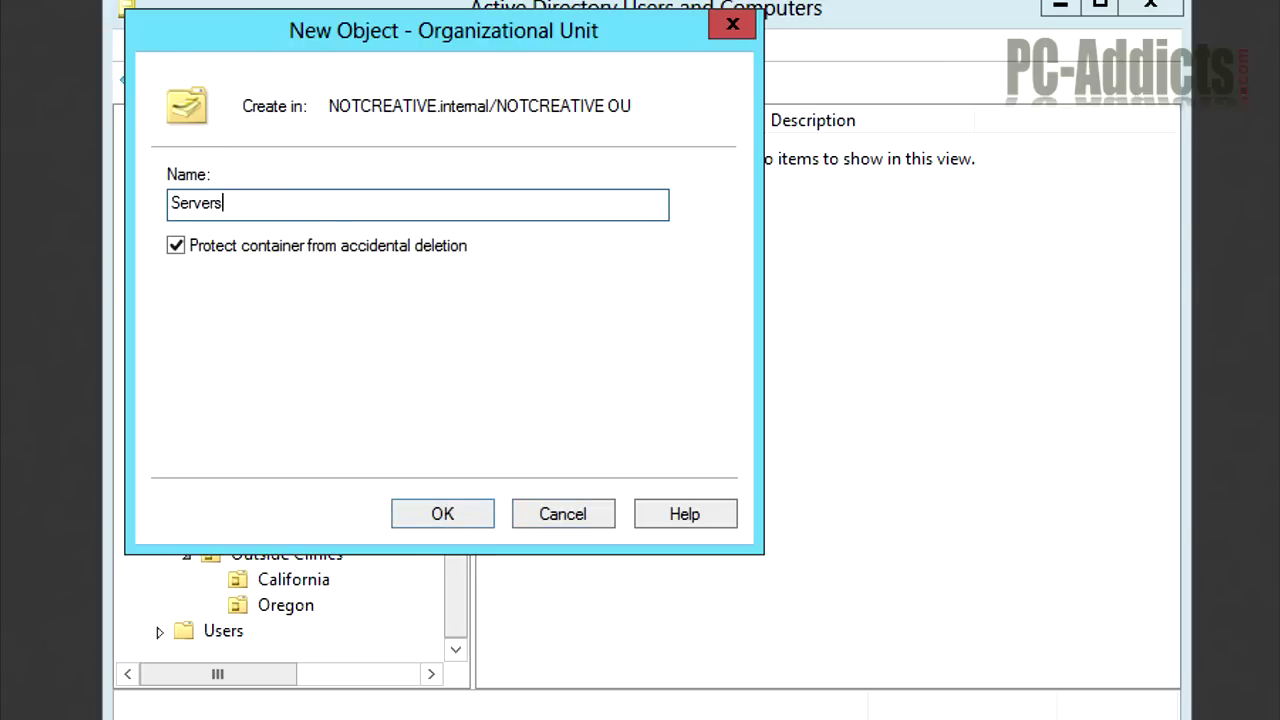
pyautogui.press('Return')
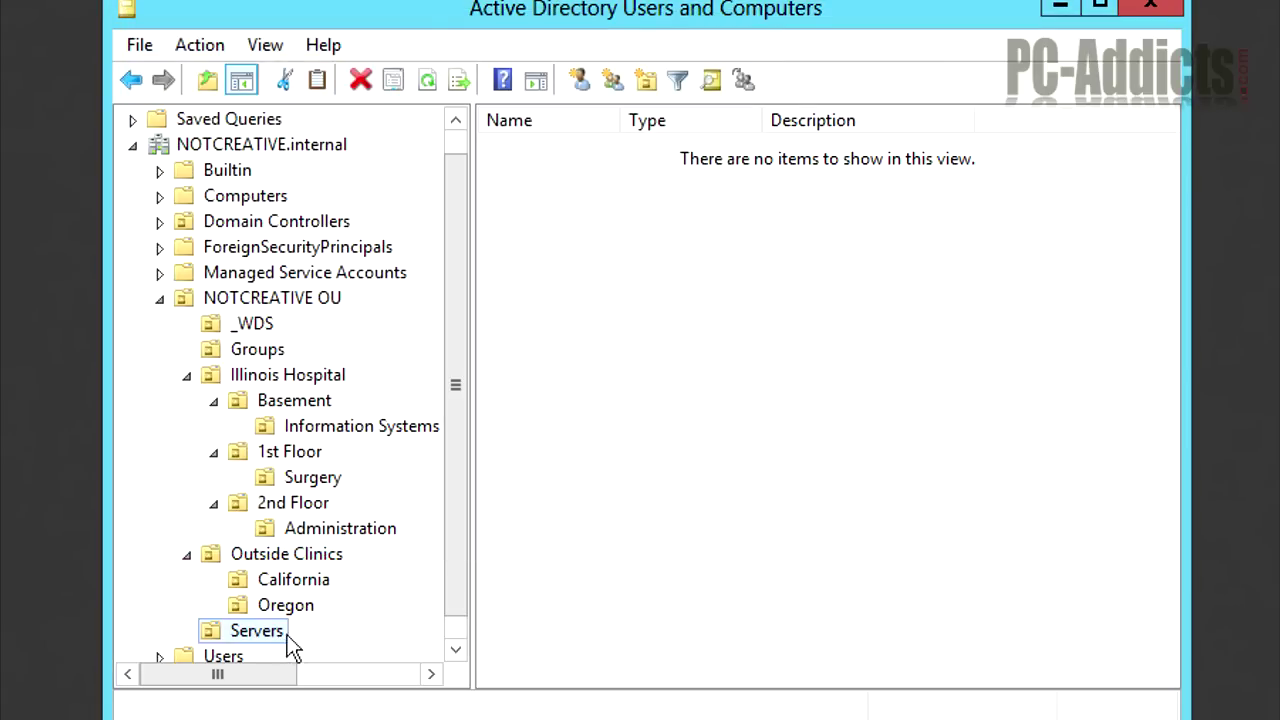
# Create an organizational unit named Exchange inside the Servers unit, keeping deletion protection enabled.
pyautogui.rightClick(285, 636)
pyautogui.moveTo(348, 312)
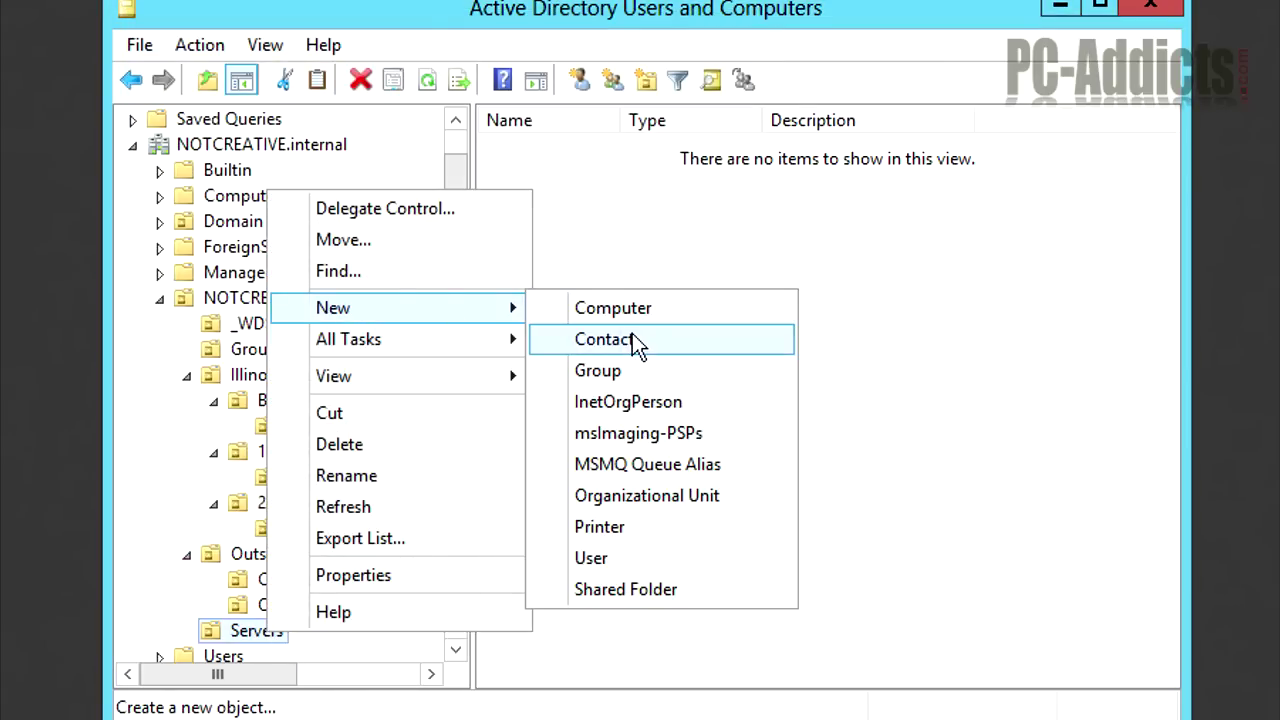
pyautogui.click(642, 498)
pyautogui.write('Exchan')
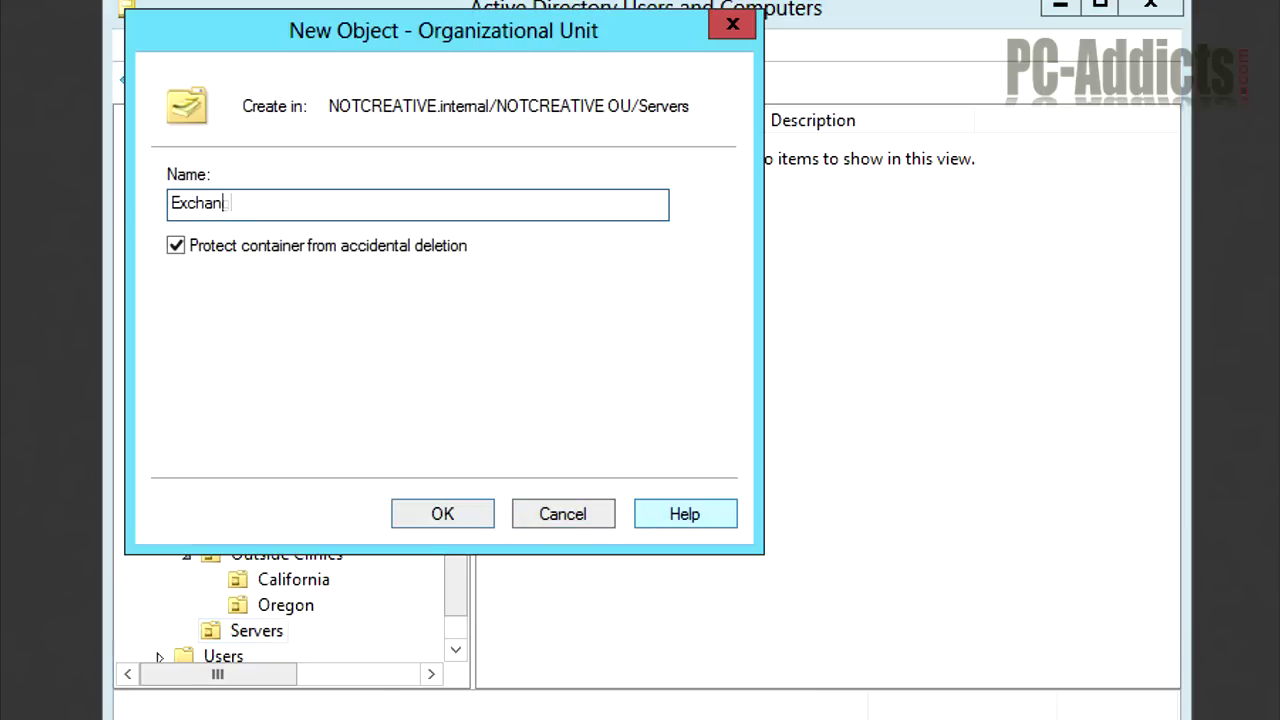
pyautogui.write('ge')
pyautogui.click(438, 513)
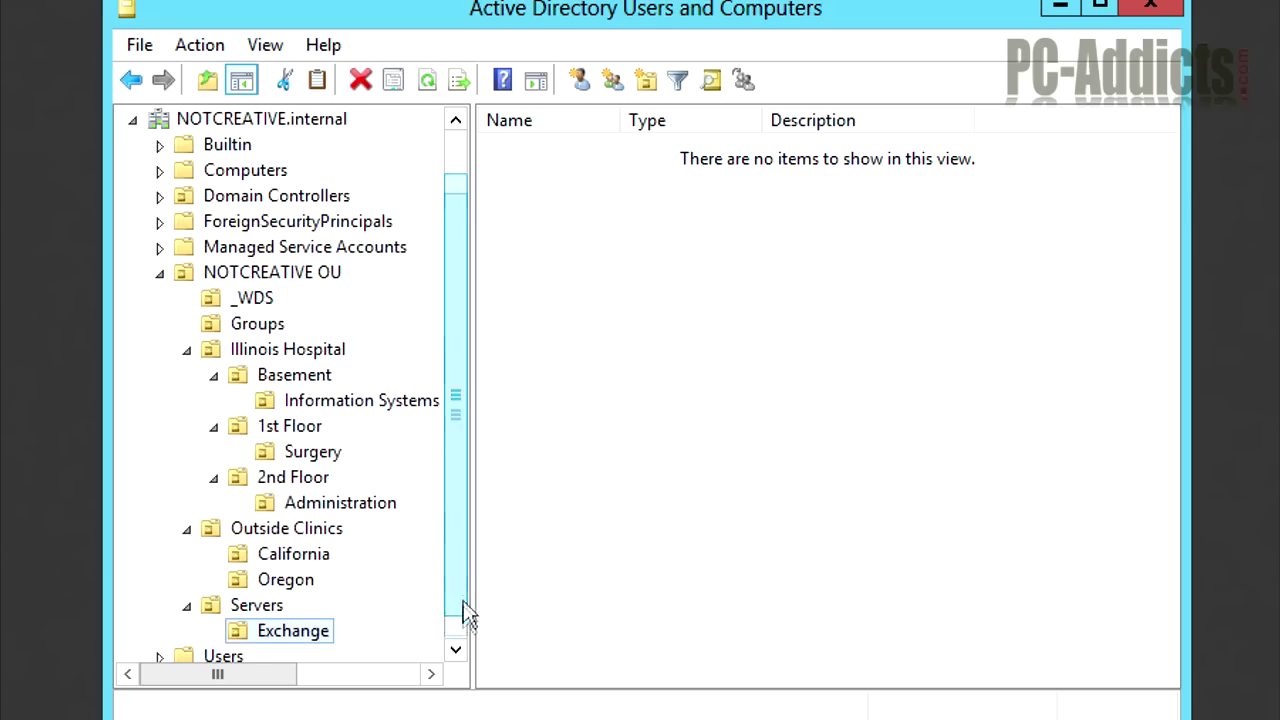
pyautogui.scroll(-1, 463, 610)
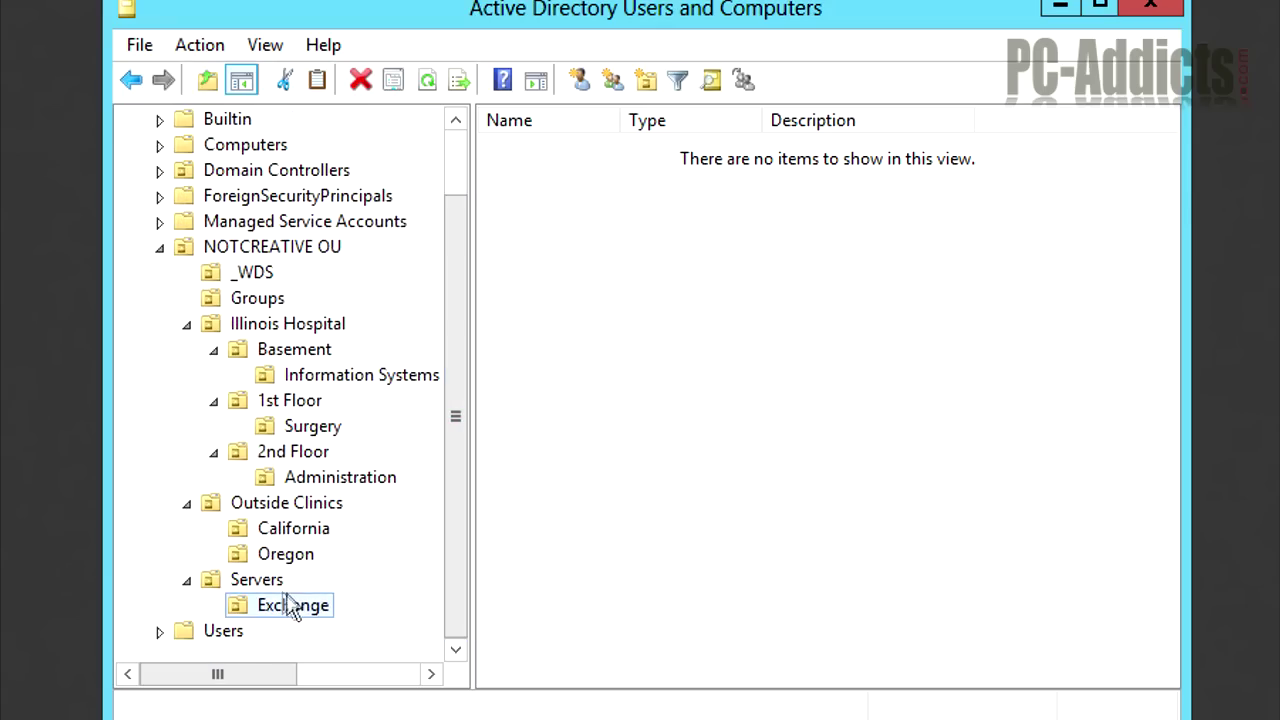
# Create an organizational unit named SQL inside the Servers unit, keeping deletion protection enabled.
pyautogui.click(256, 586)
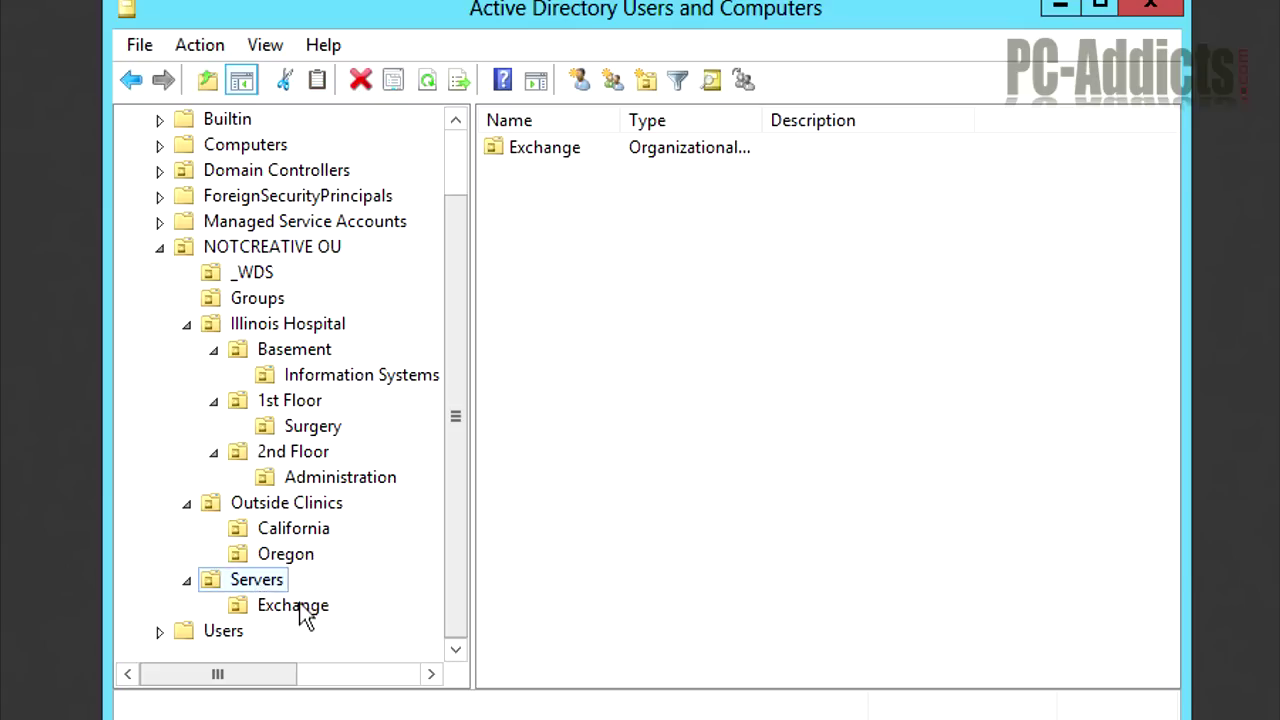
pyautogui.click(286, 617)
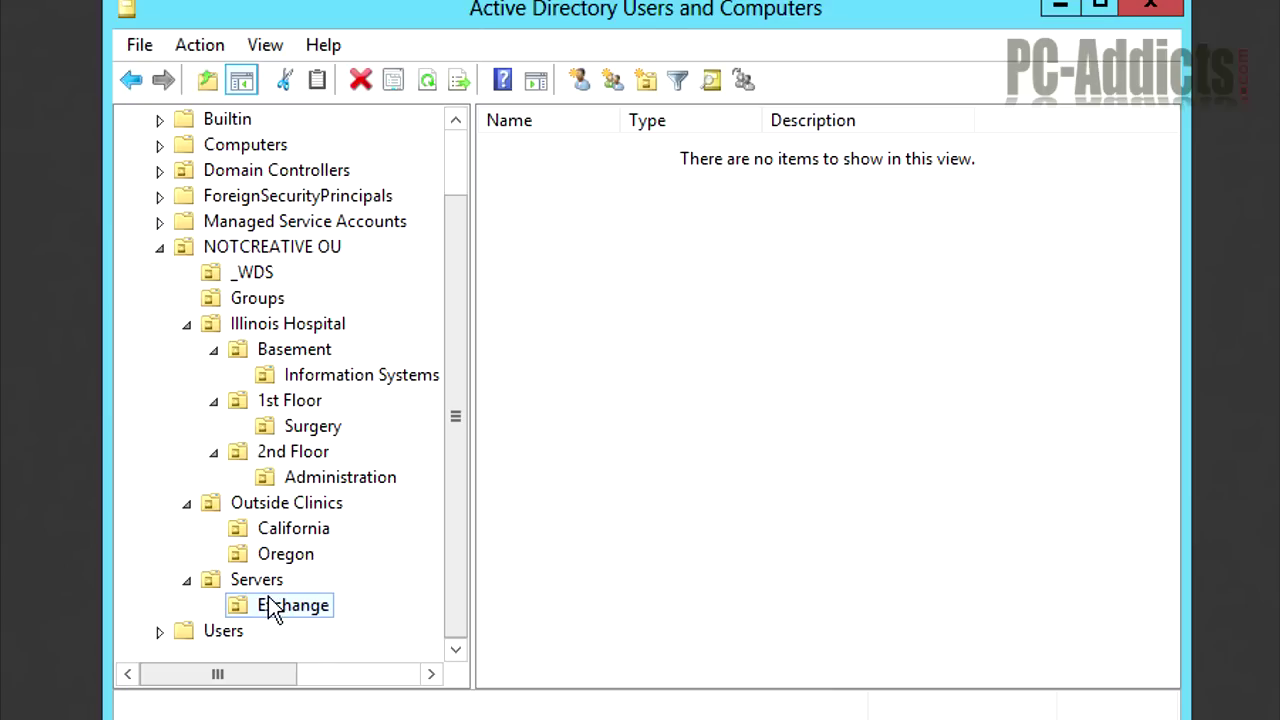
pyautogui.rightClick(257, 580)
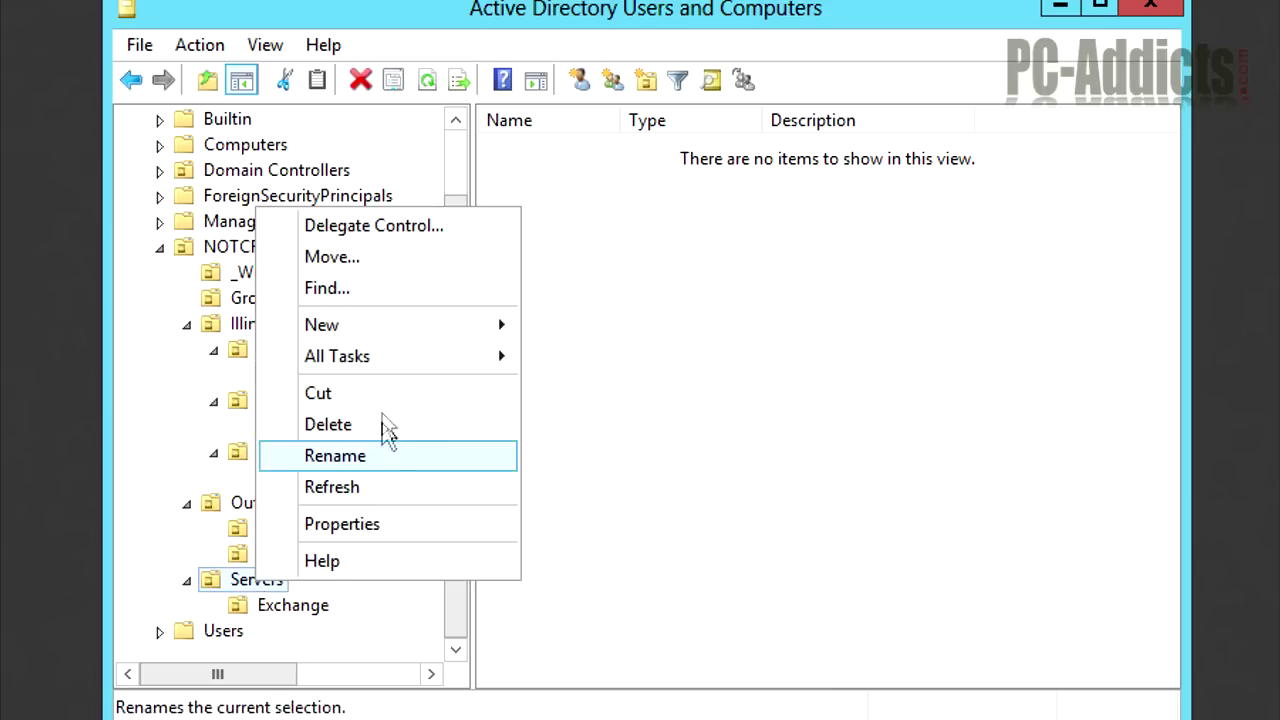
pyautogui.moveTo(386, 324)
pyautogui.click(591, 514)
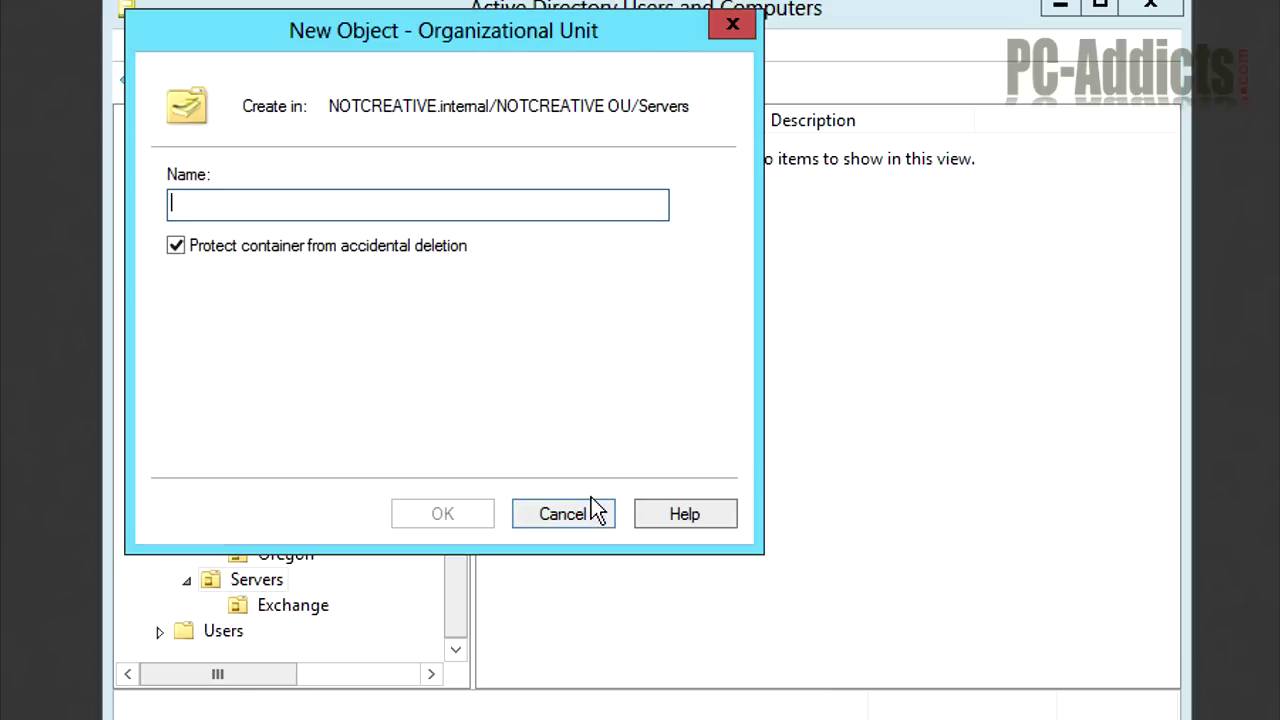
pyautogui.write('SQL')
pyautogui.press('Return')
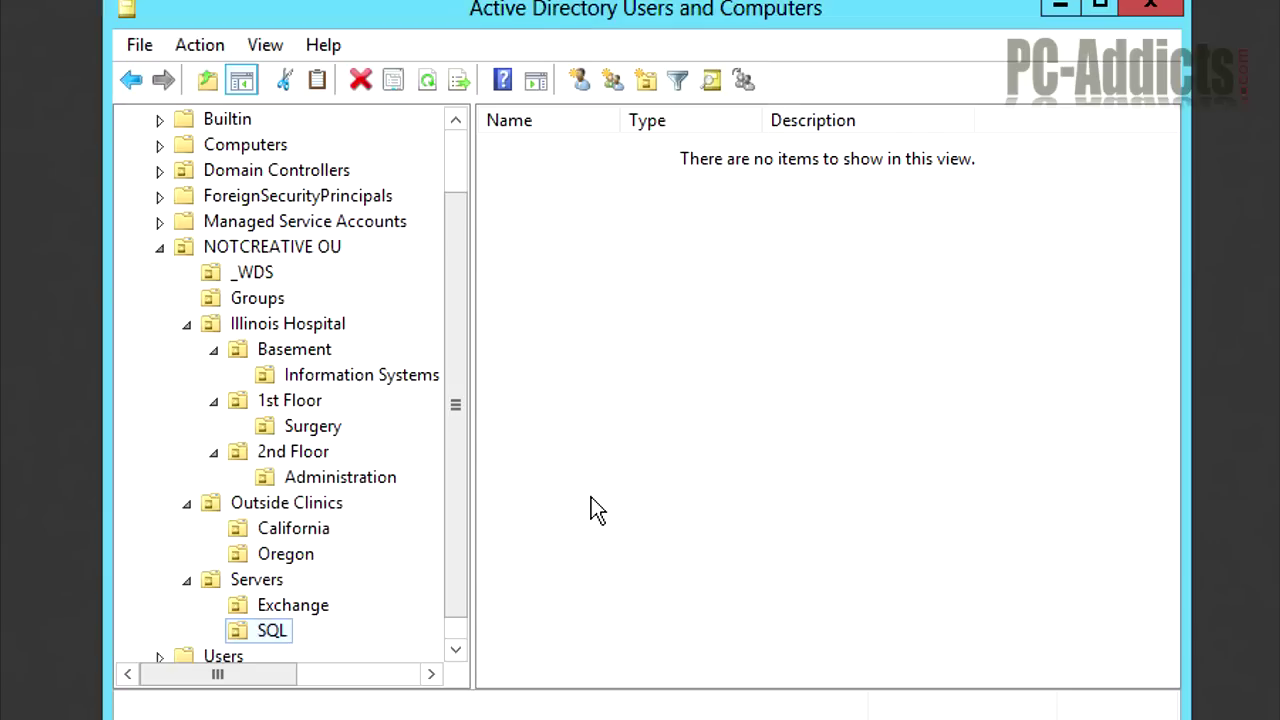
# Create an organizational unit named Print inside the Servers unit, keeping deletion protection enabled.
pyautogui.rightClick(257, 582)
pyautogui.moveTo(480, 322)
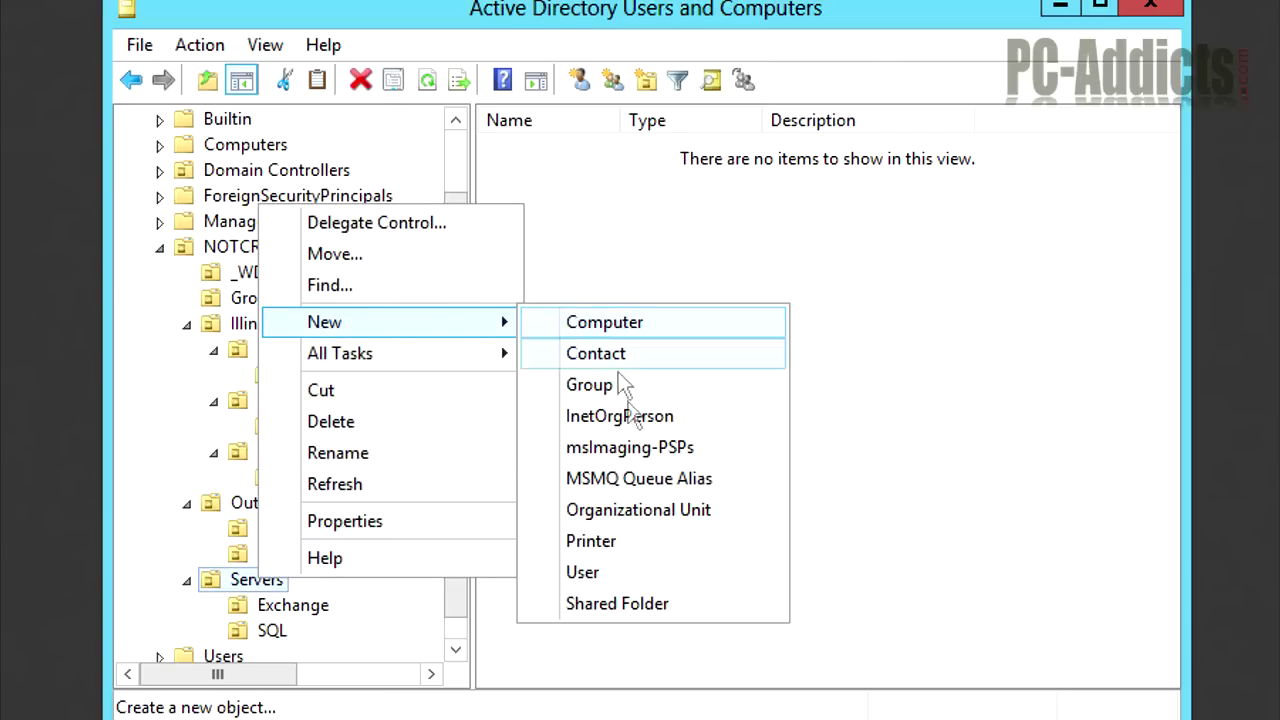
pyautogui.click(643, 517)
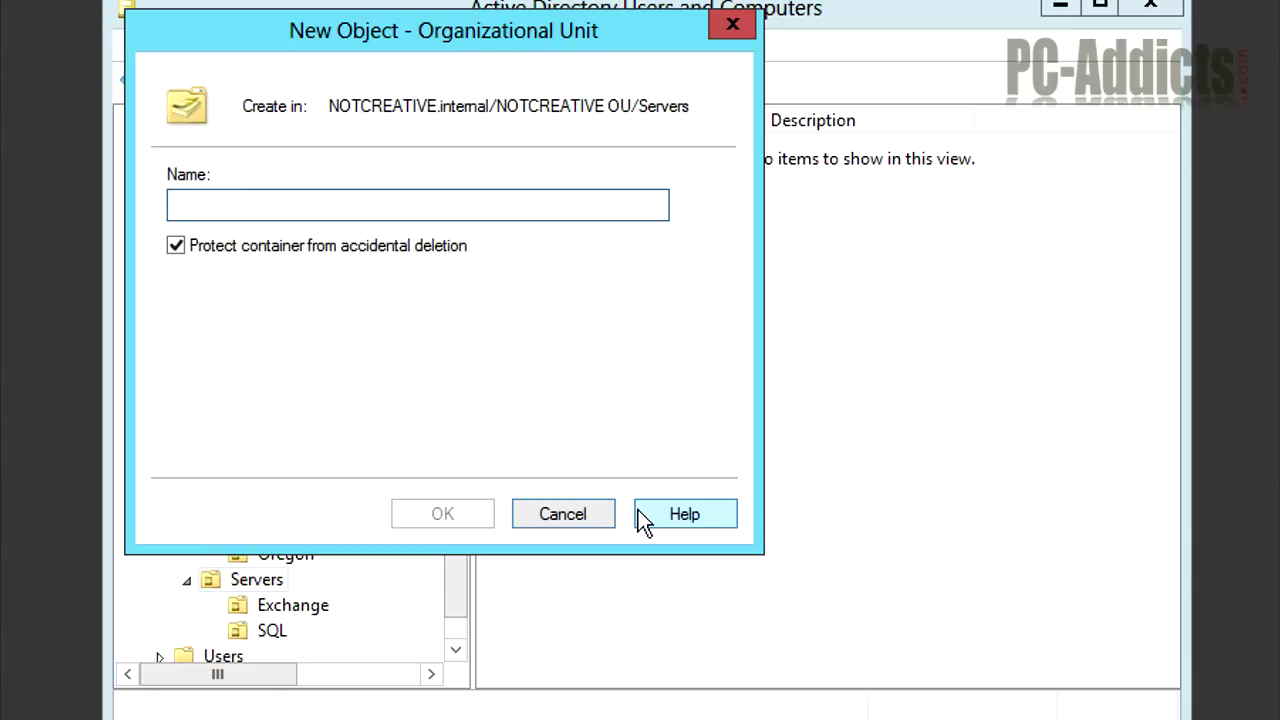
pyautogui.write('P')
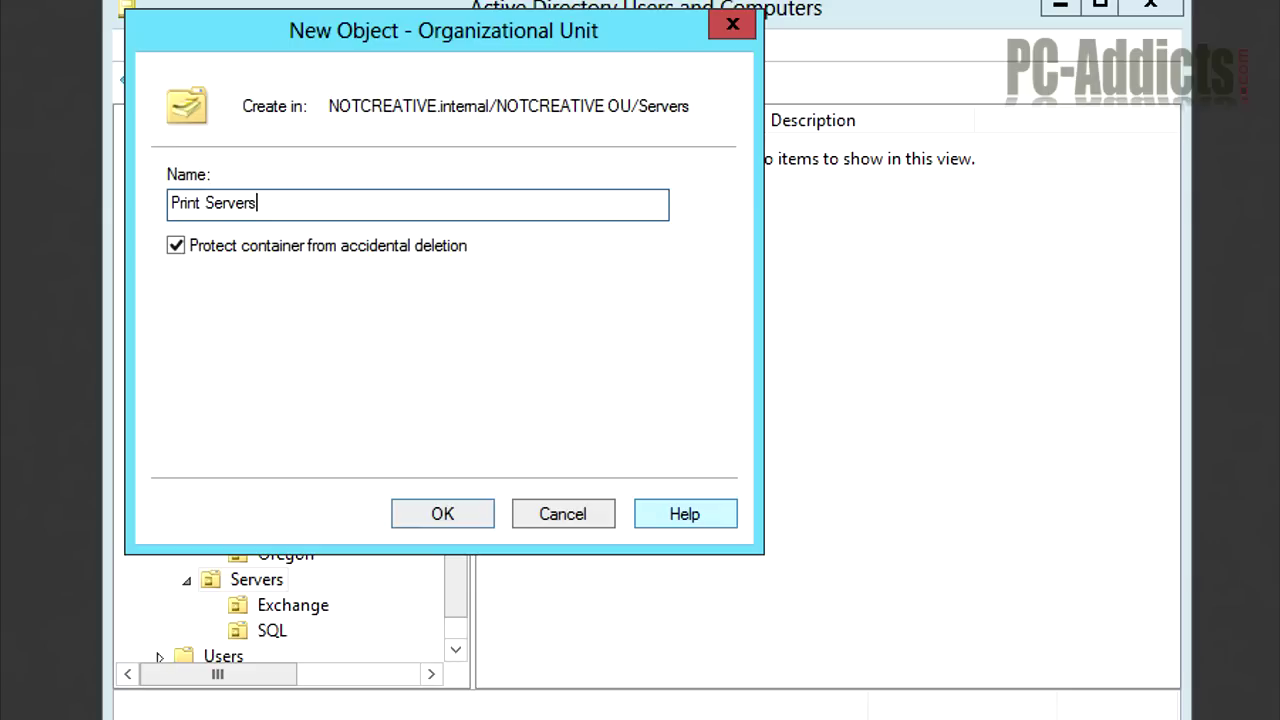
pyautogui.write('rint Se')
pyautogui.press('BackSpace')
pyautogui.press('BackSpace')
pyautogui.press('Return')
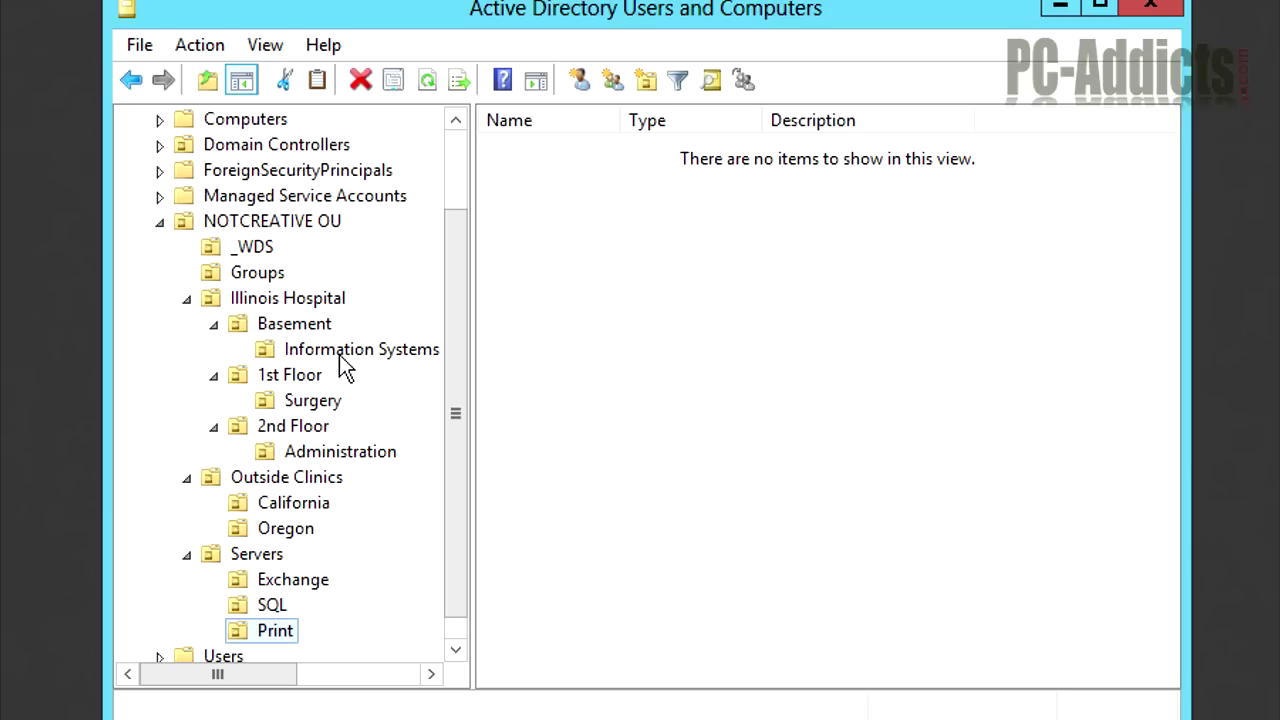
# Create an organizational unit named Computers inside the 2nd Floor's Administration unit, keeping deletion protection enabled.
pyautogui.click(305, 455)
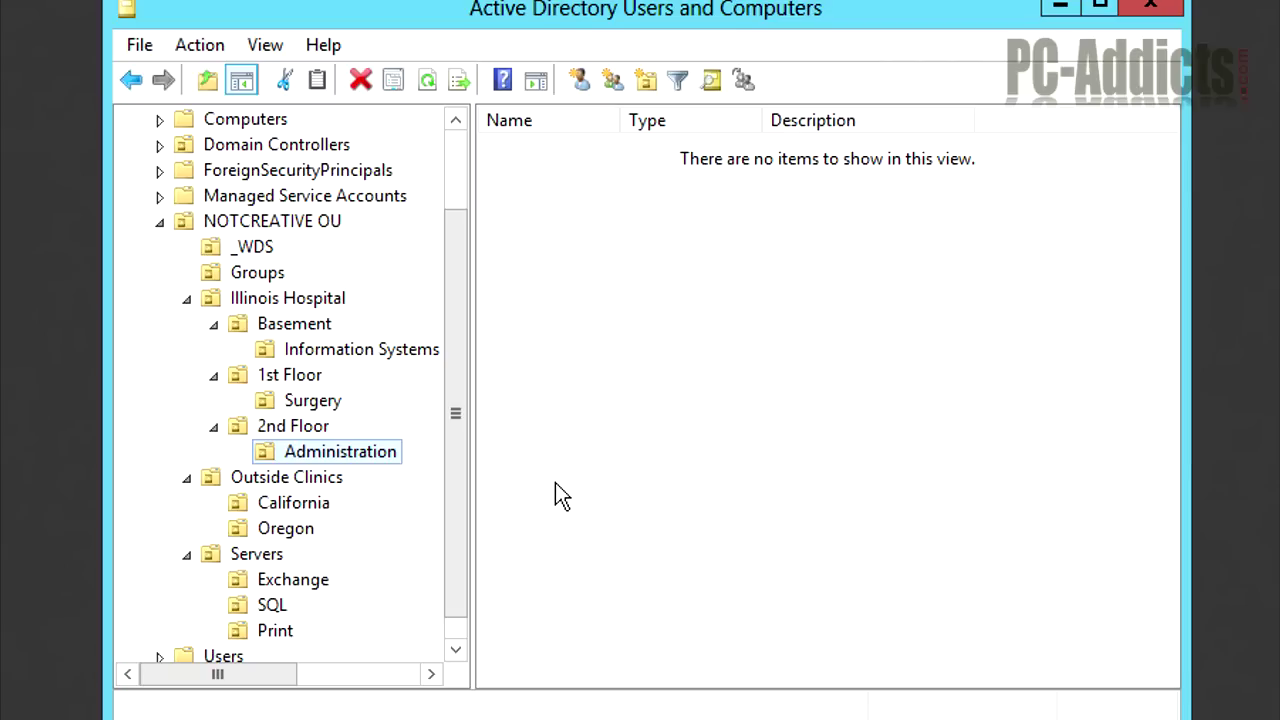
pyautogui.rightClick(343, 449)
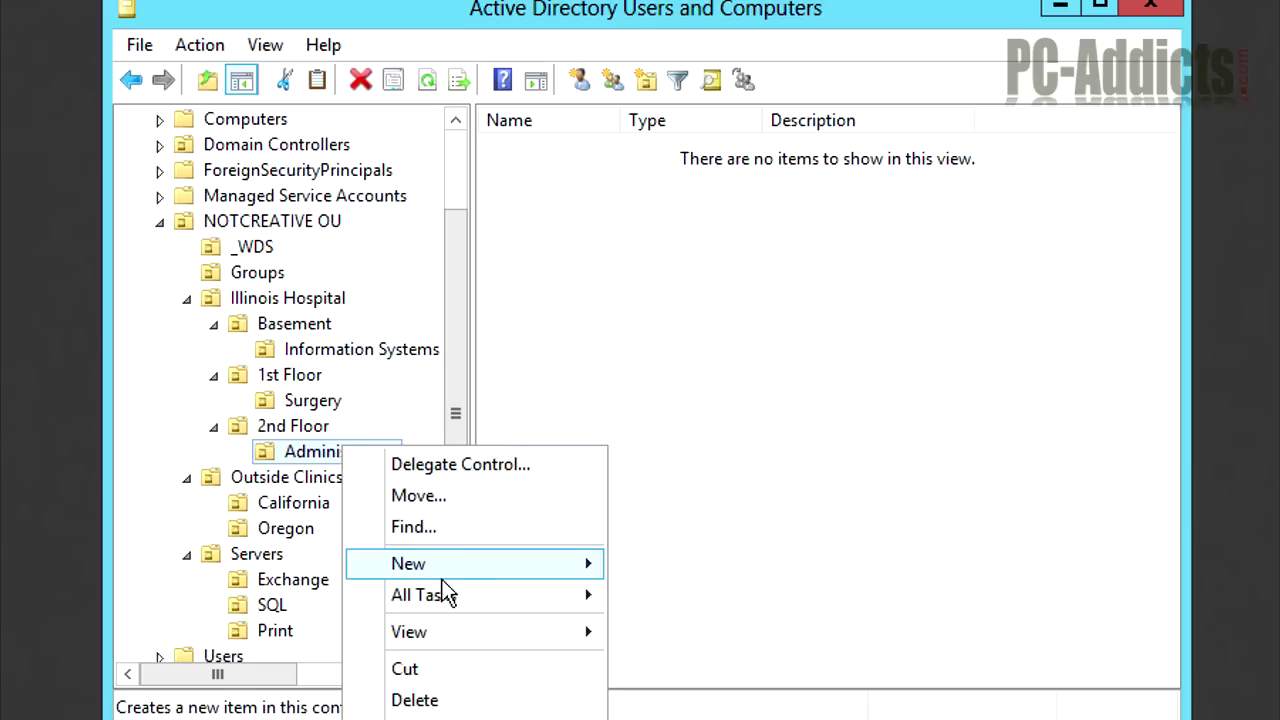
pyautogui.moveTo(457, 560)
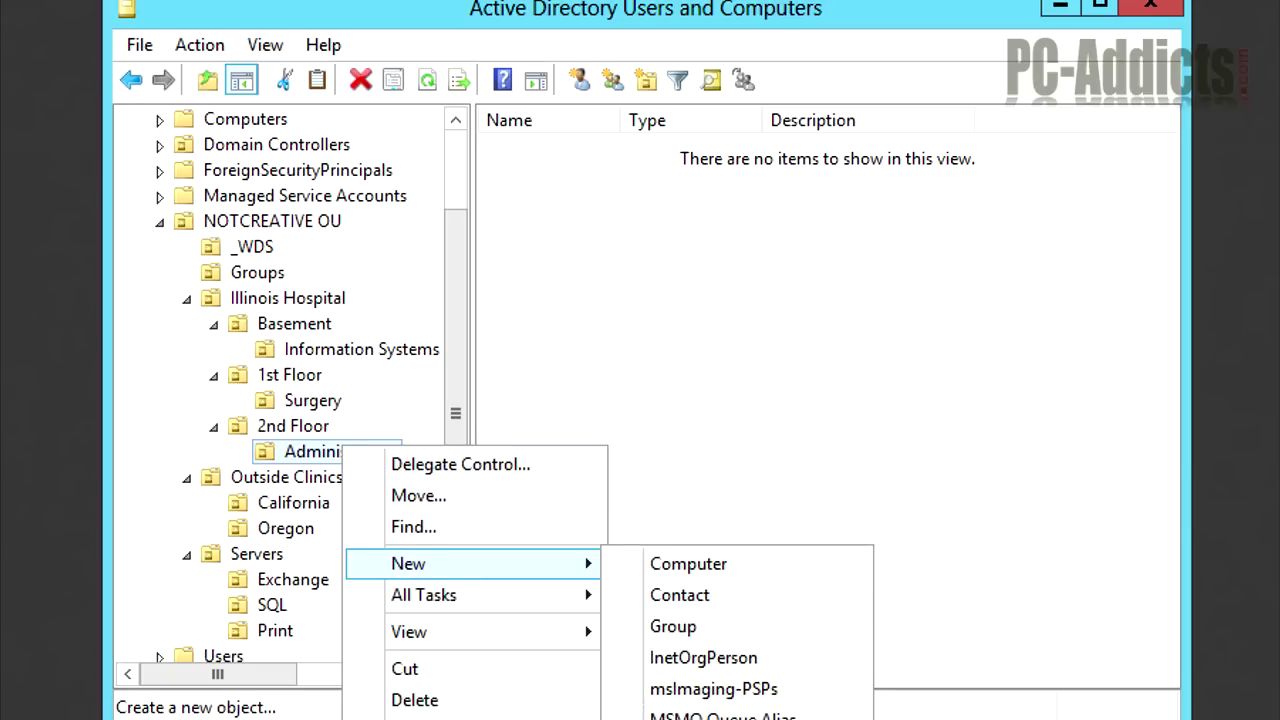
pyautogui.click(700, 715)
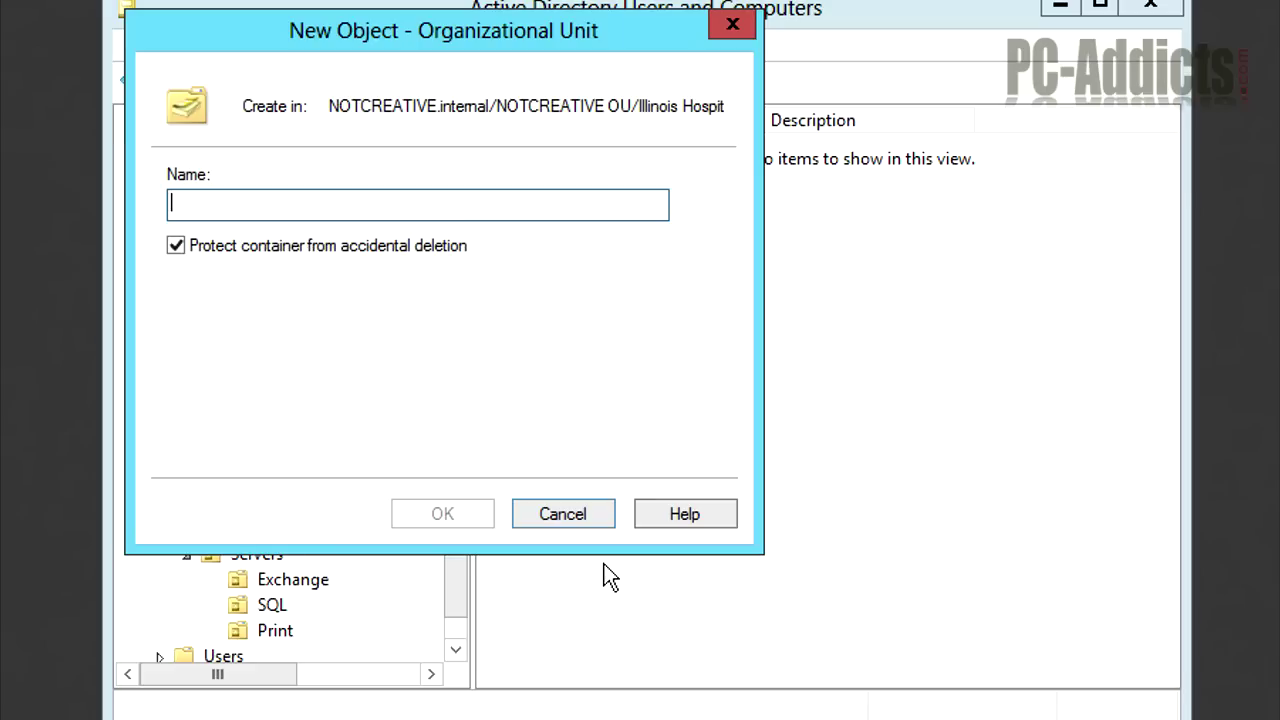
pyautogui.write('W')
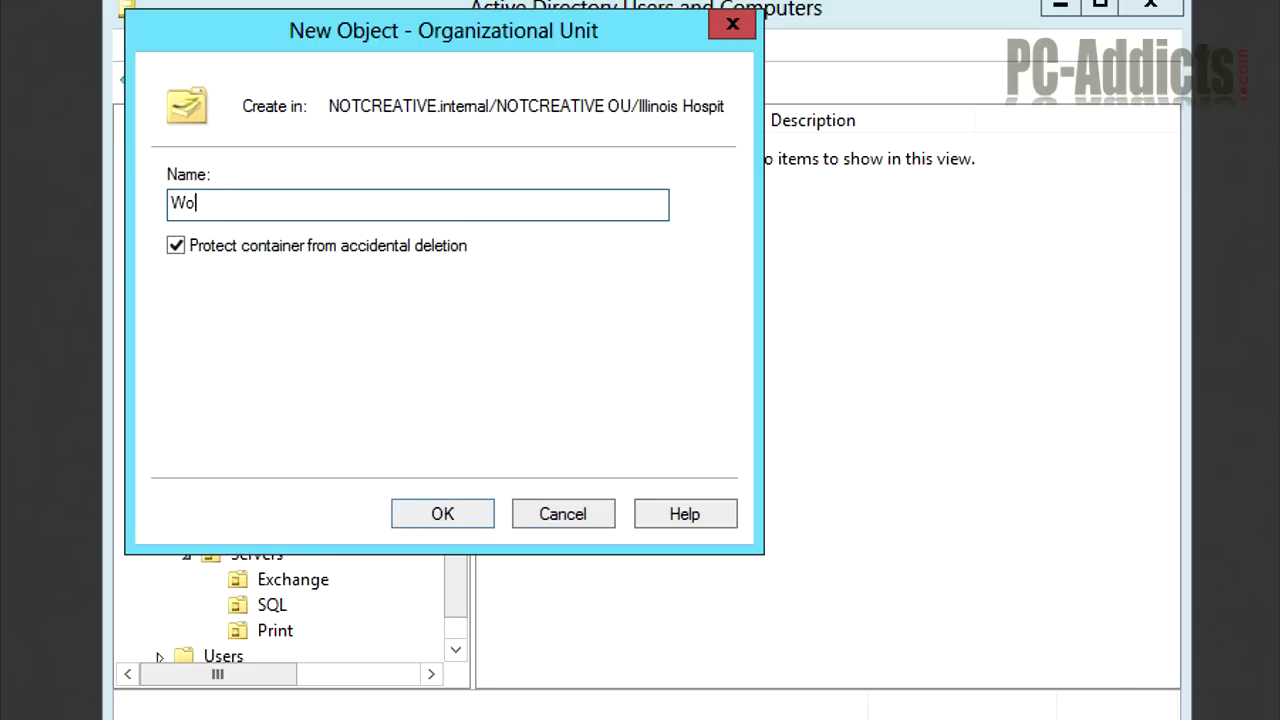
pyautogui.press('BackSpace')
pyautogui.write('Computers')
pyautogui.press('Return')
# Create an organizational unit named Users inside the Administration unit, alongside Computers.
pyautogui.rightClick(346, 448)
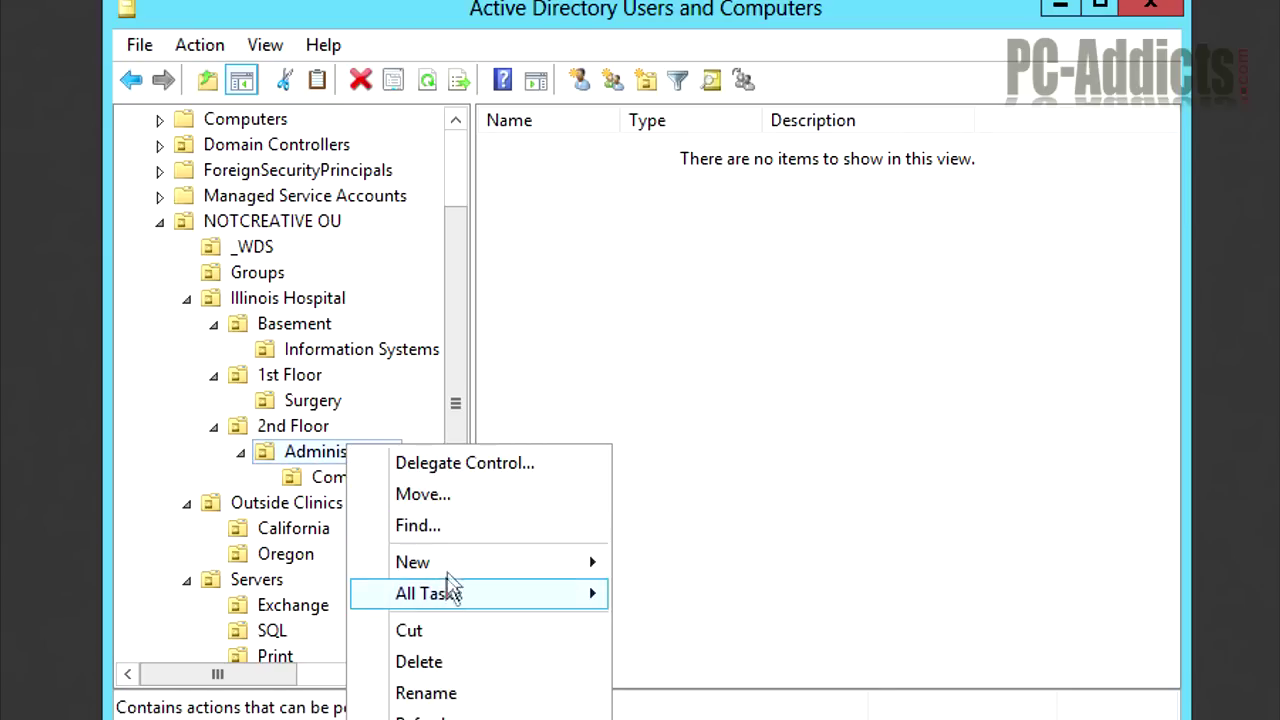
pyautogui.moveTo(470, 562)
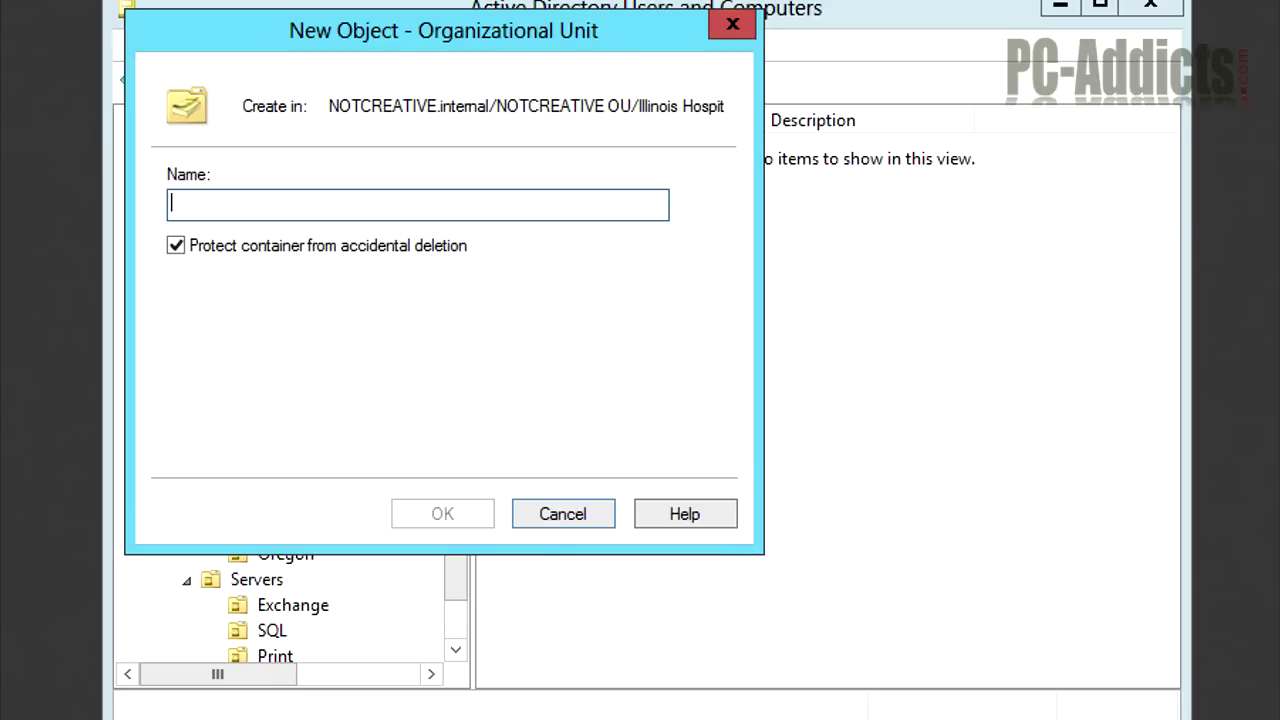
pyautogui.write('Users')
pyautogui.press('Return')
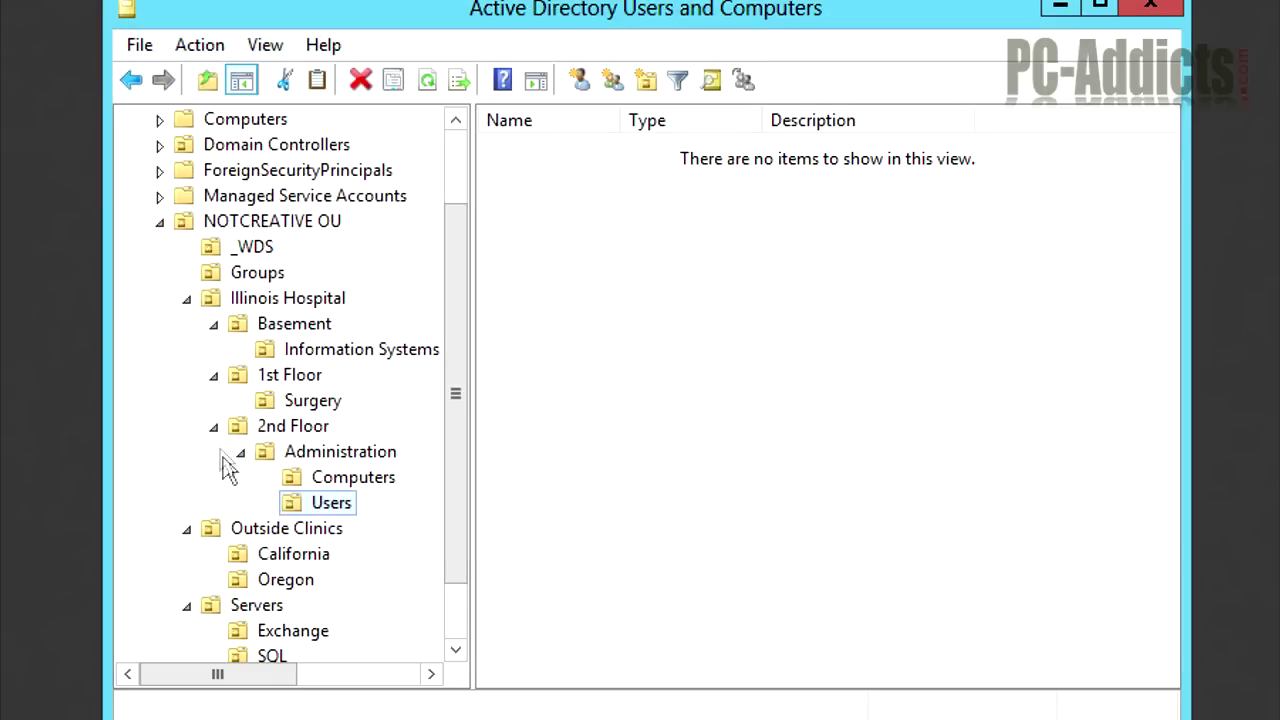
# Try to delete the Users unit inside Administration while its deletion protection is still enabled.
pyautogui.rightClick(336, 512)
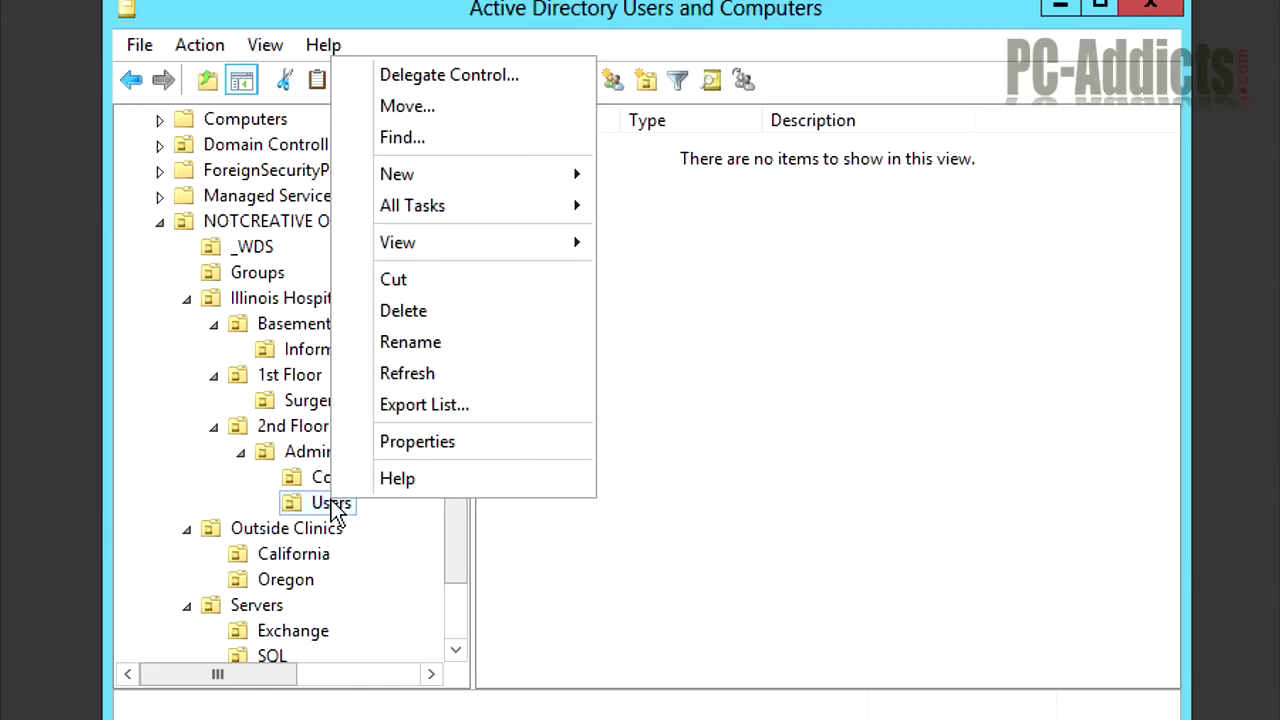
pyautogui.click(416, 313)
pyautogui.click(757, 493)
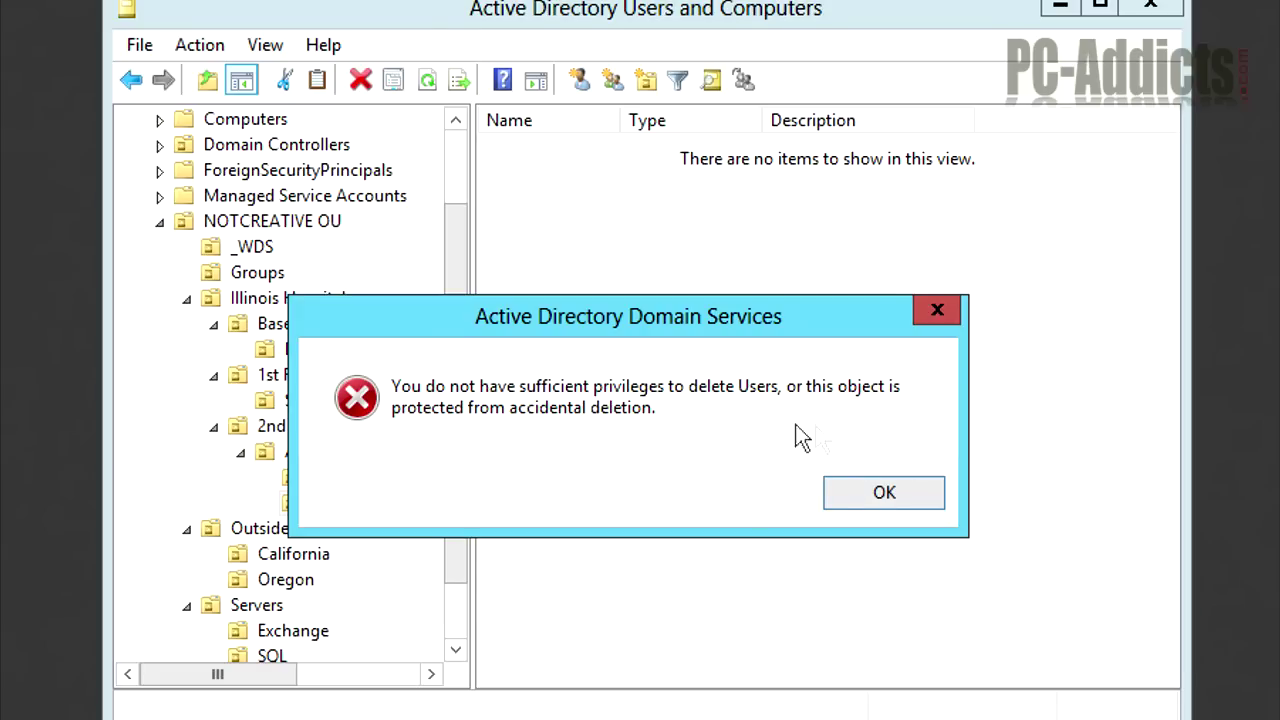
pyautogui.click(903, 492)
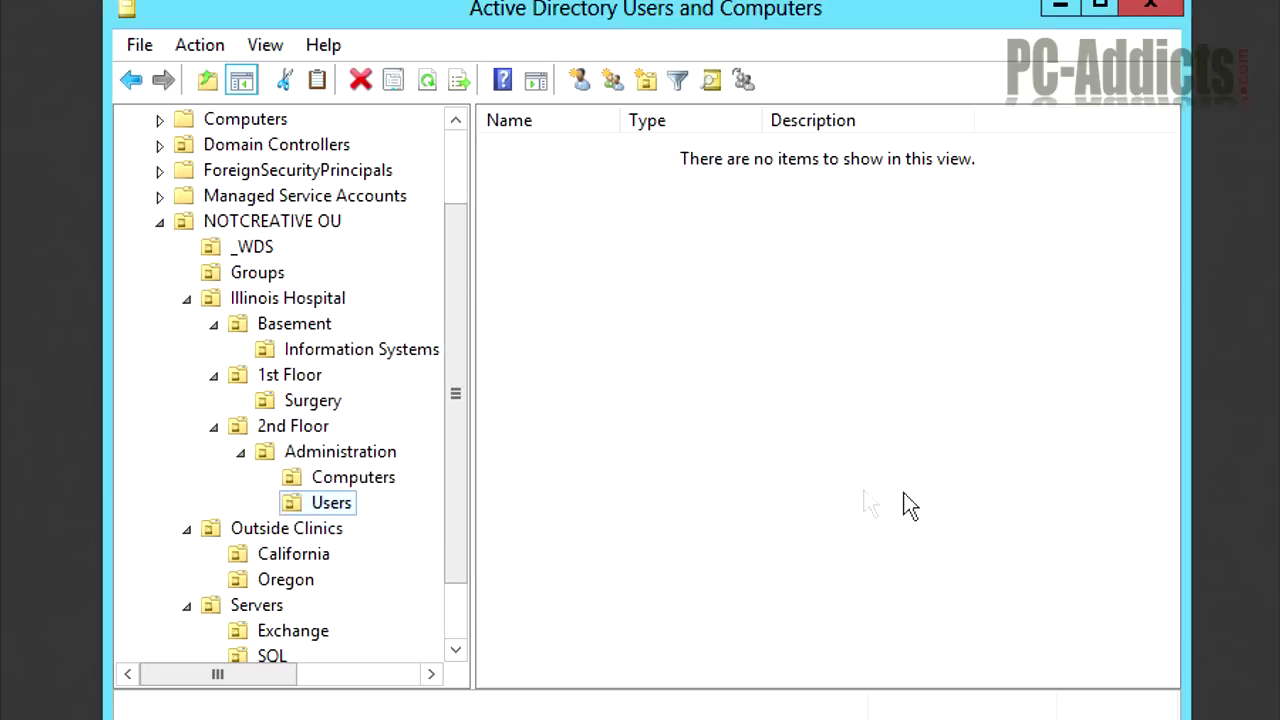
# Enable Advanced Features and expand NOTCREATIVE OU through Illinois Hospital and 2nd Floor down to the contents of Administration.
pyautogui.click(268, 45)
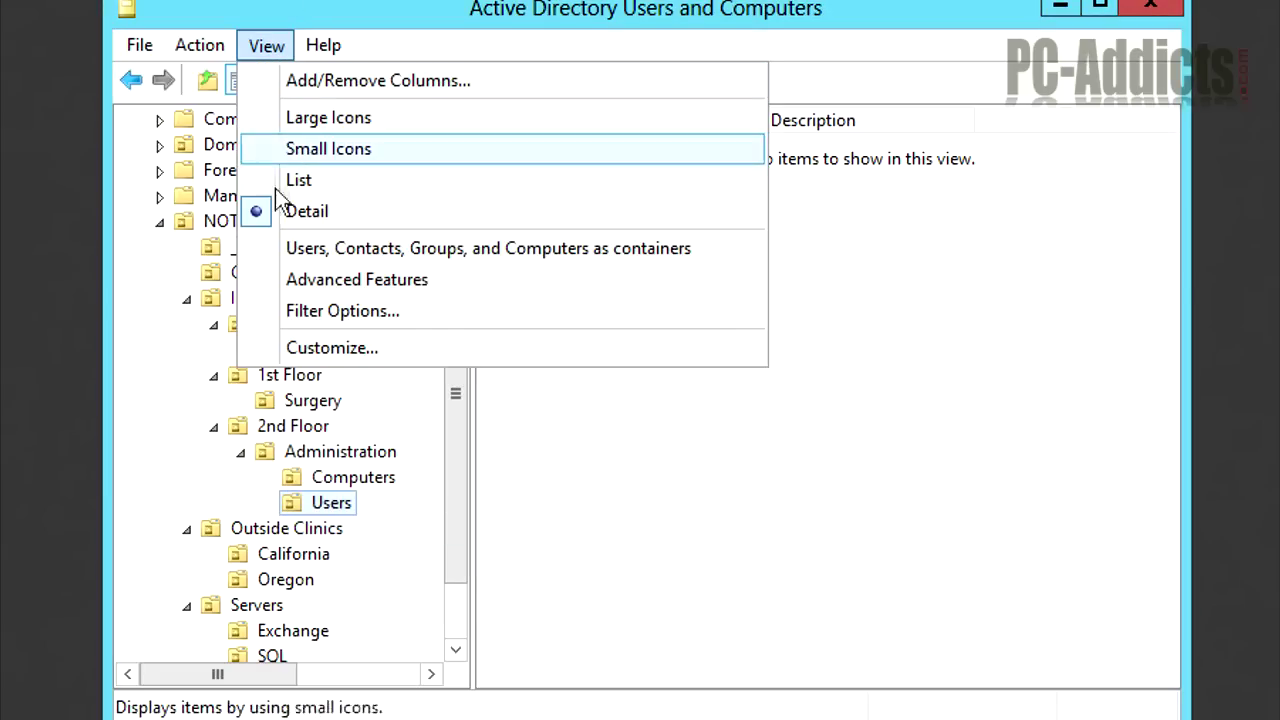
pyautogui.click(281, 279)
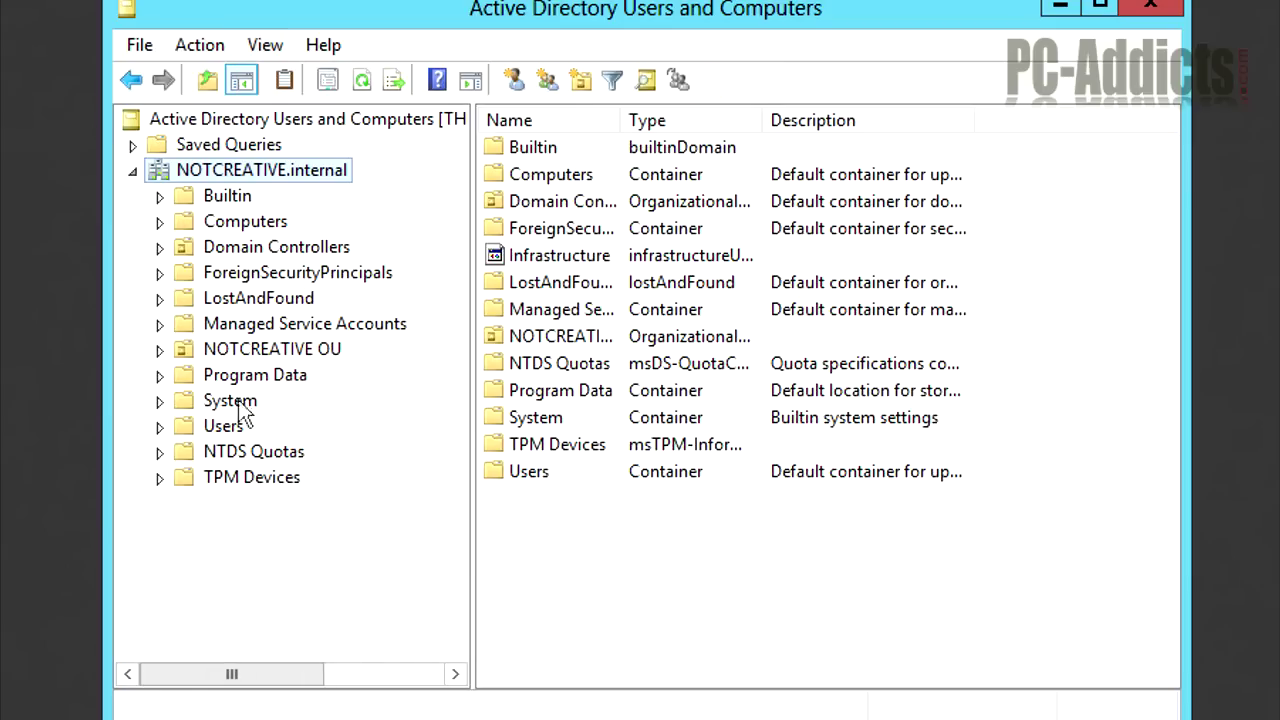
pyautogui.click(160, 350)
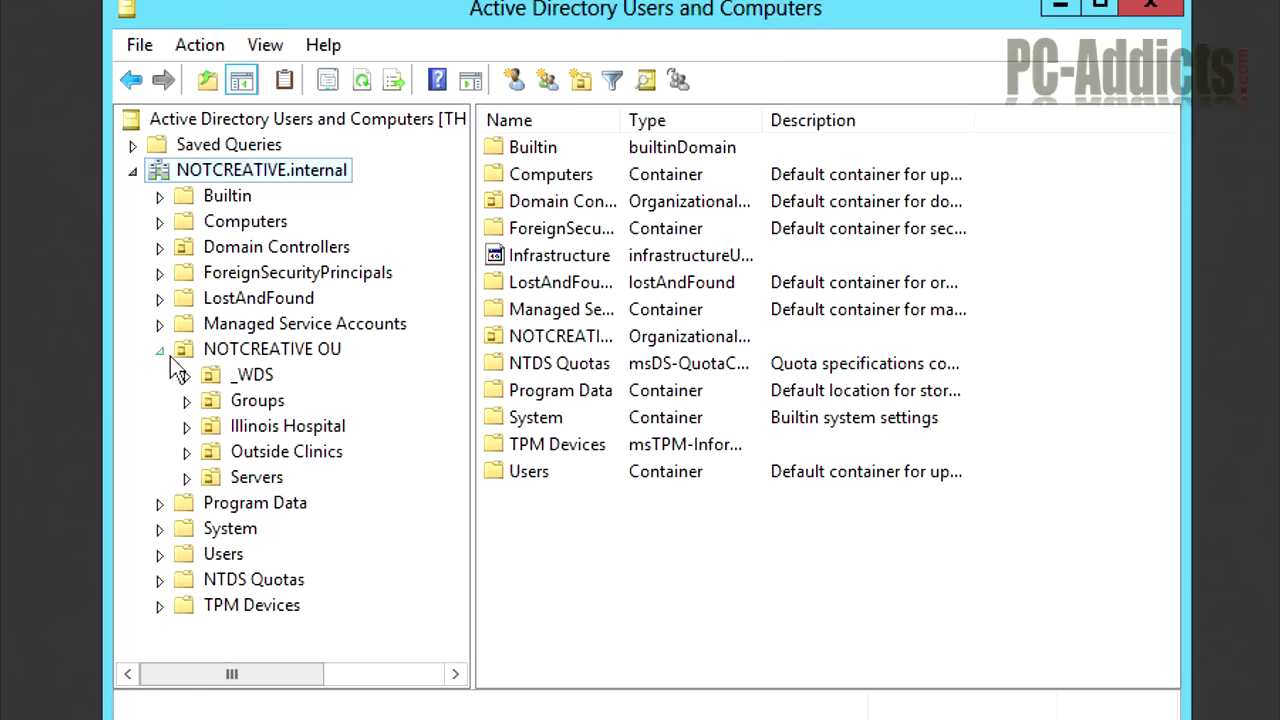
pyautogui.click(186, 427)
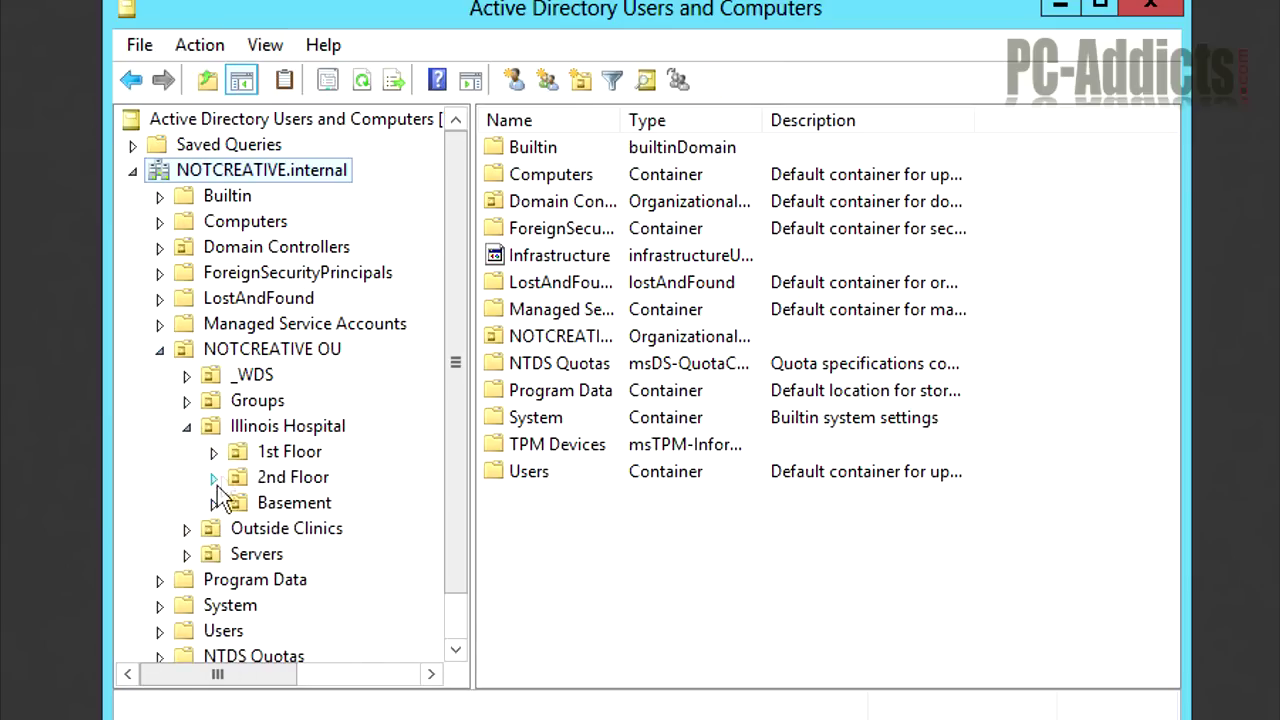
pyautogui.click(214, 478)
pyautogui.click(241, 504)
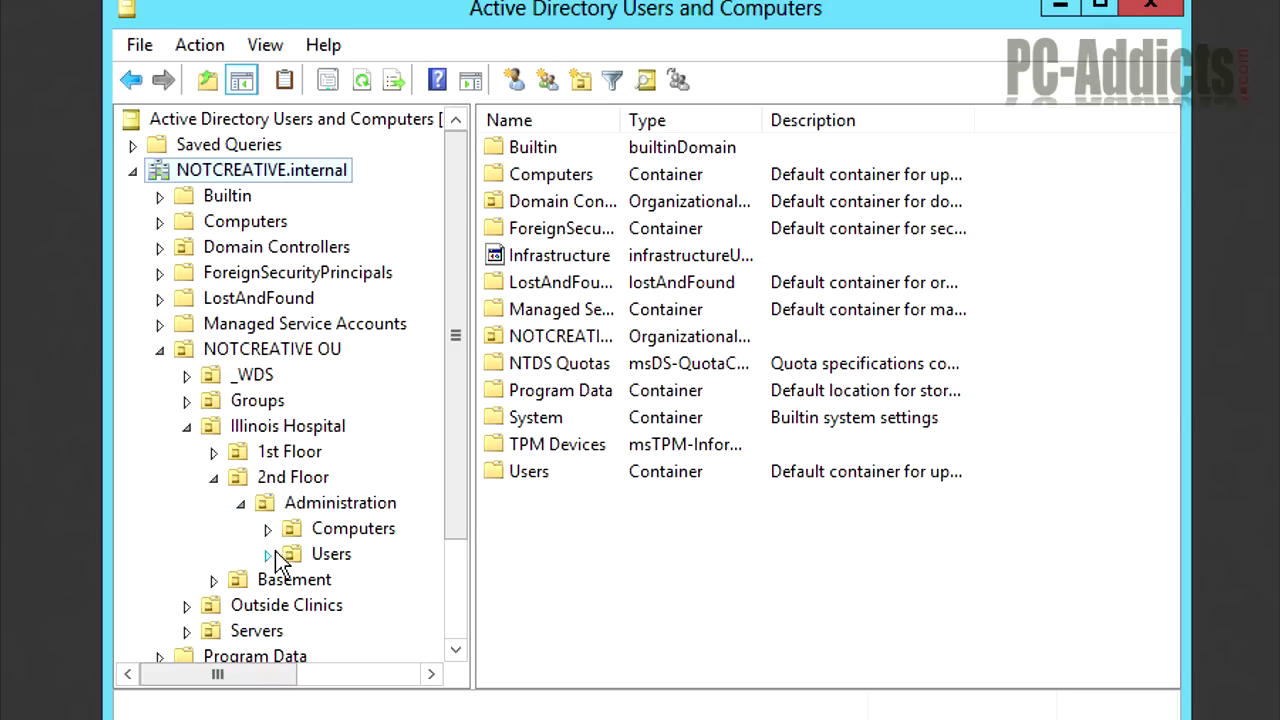
# Disable accidental deletion protection in the object properties of the Users unit inside Administration.
pyautogui.click(320, 556)
pyautogui.rightClick(320, 558)
pyautogui.click(410, 493)
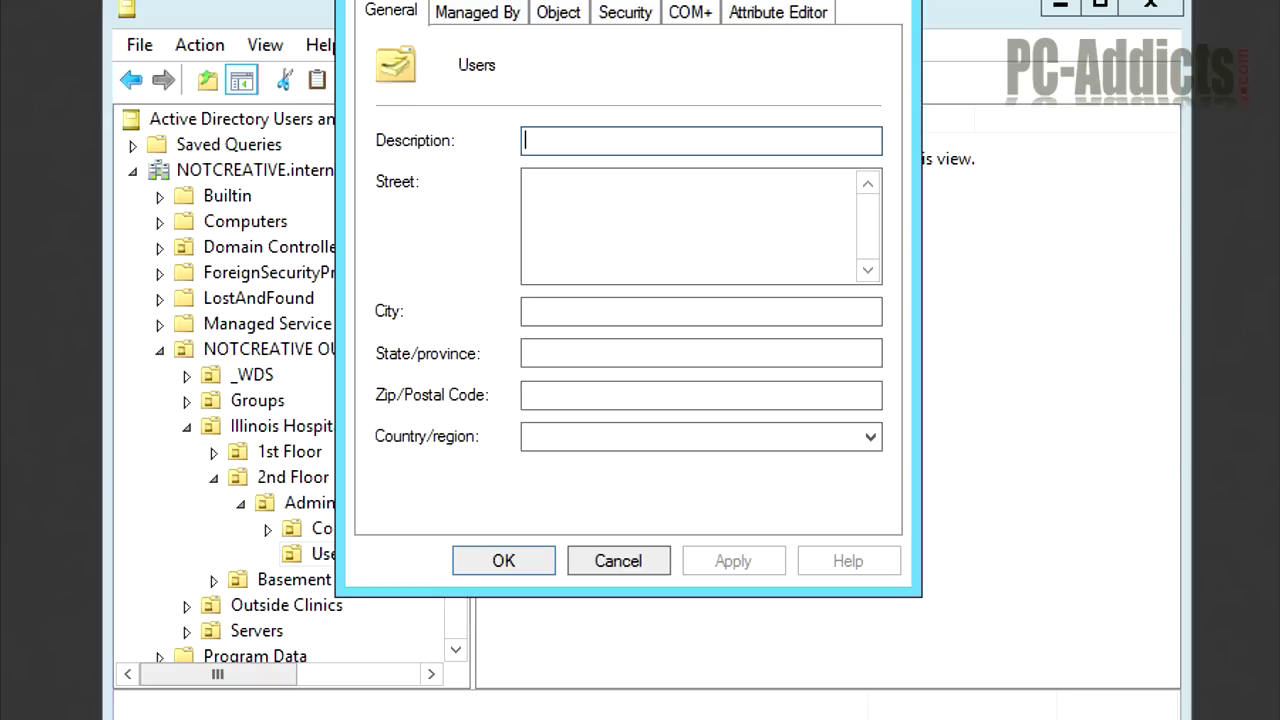
pyautogui.click(557, 14)
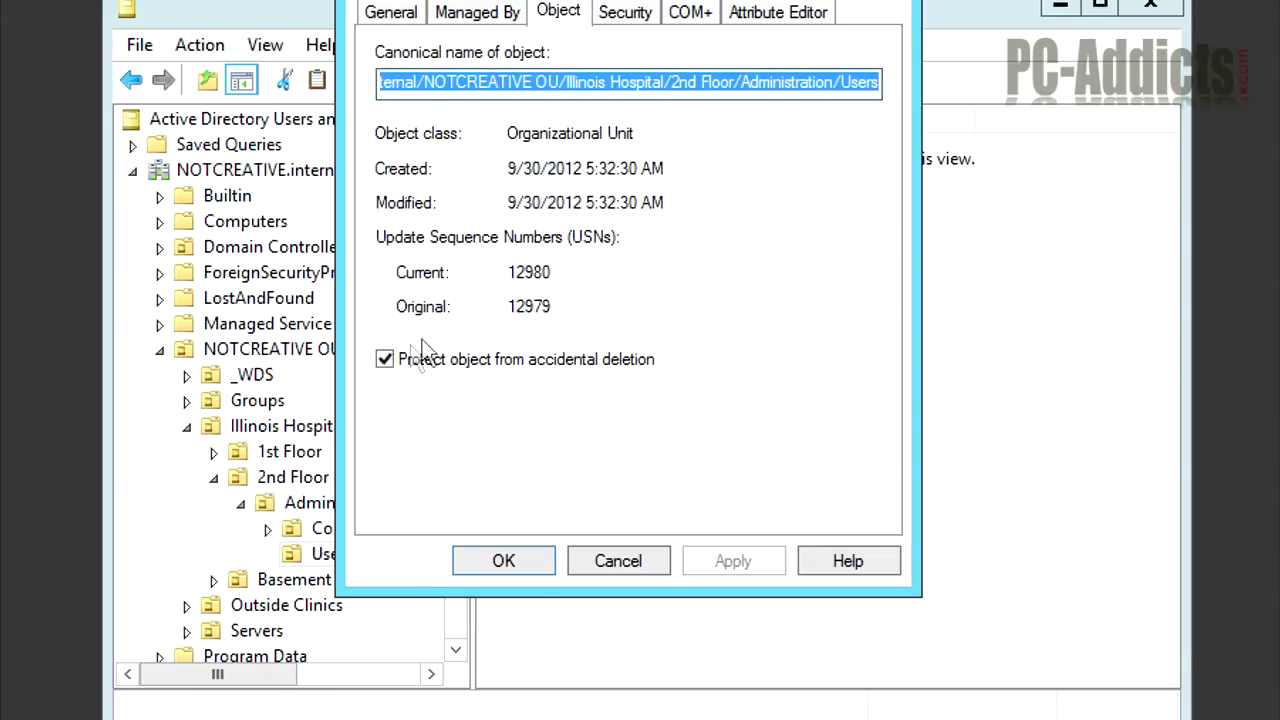
pyautogui.click(386, 362)
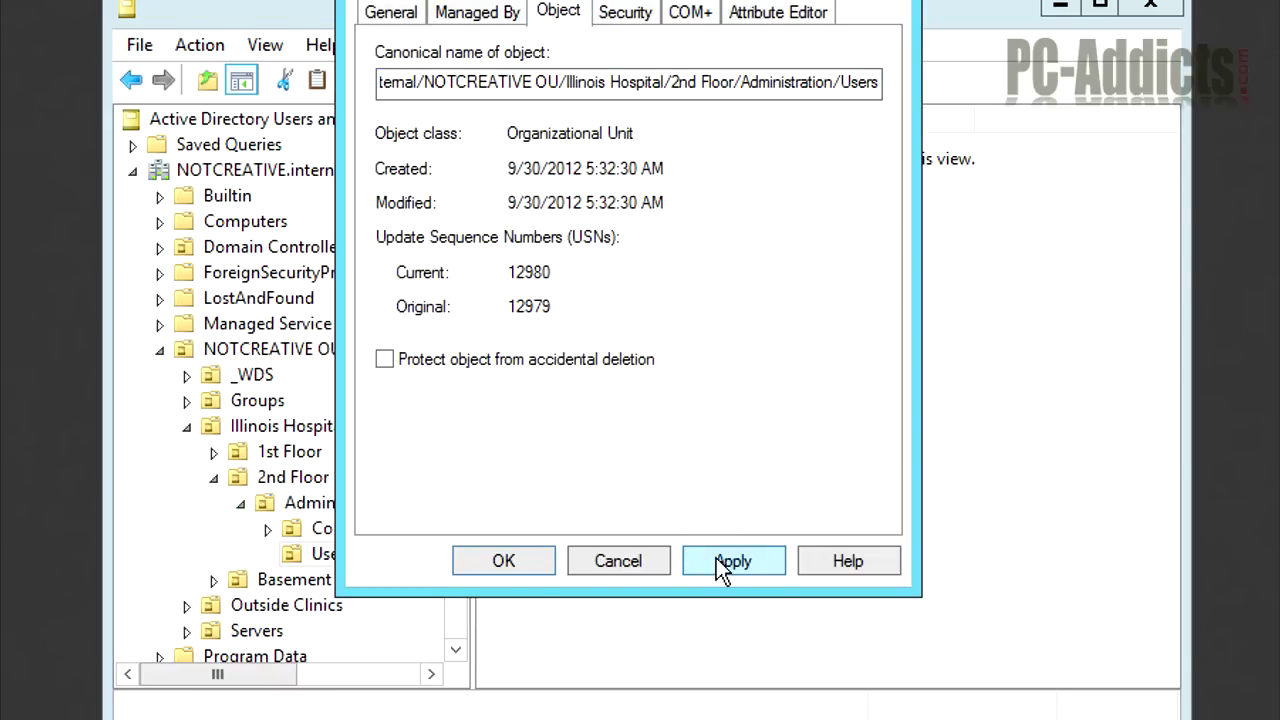
pyautogui.click(716, 558)
pyautogui.click(510, 560)
# Delete the Users unit from Administration and confirm the removal.
pyautogui.rightClick(336, 557)
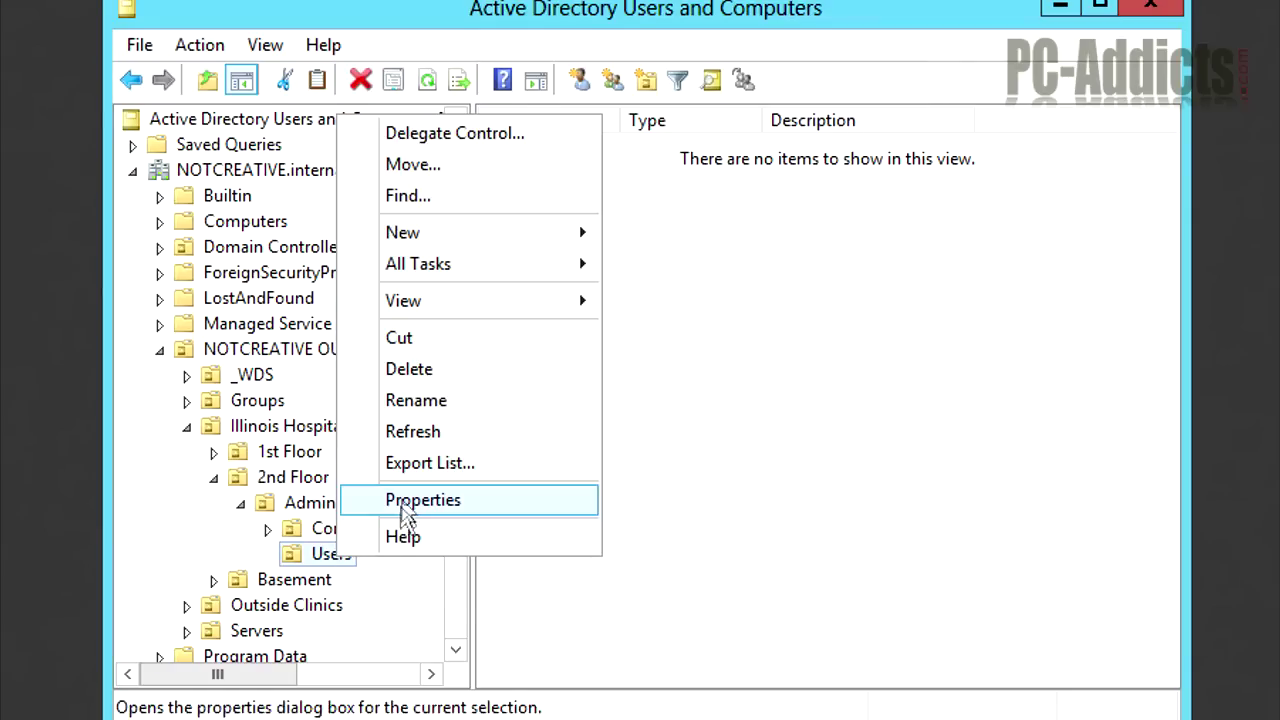
pyautogui.click(385, 366)
pyautogui.click(723, 490)
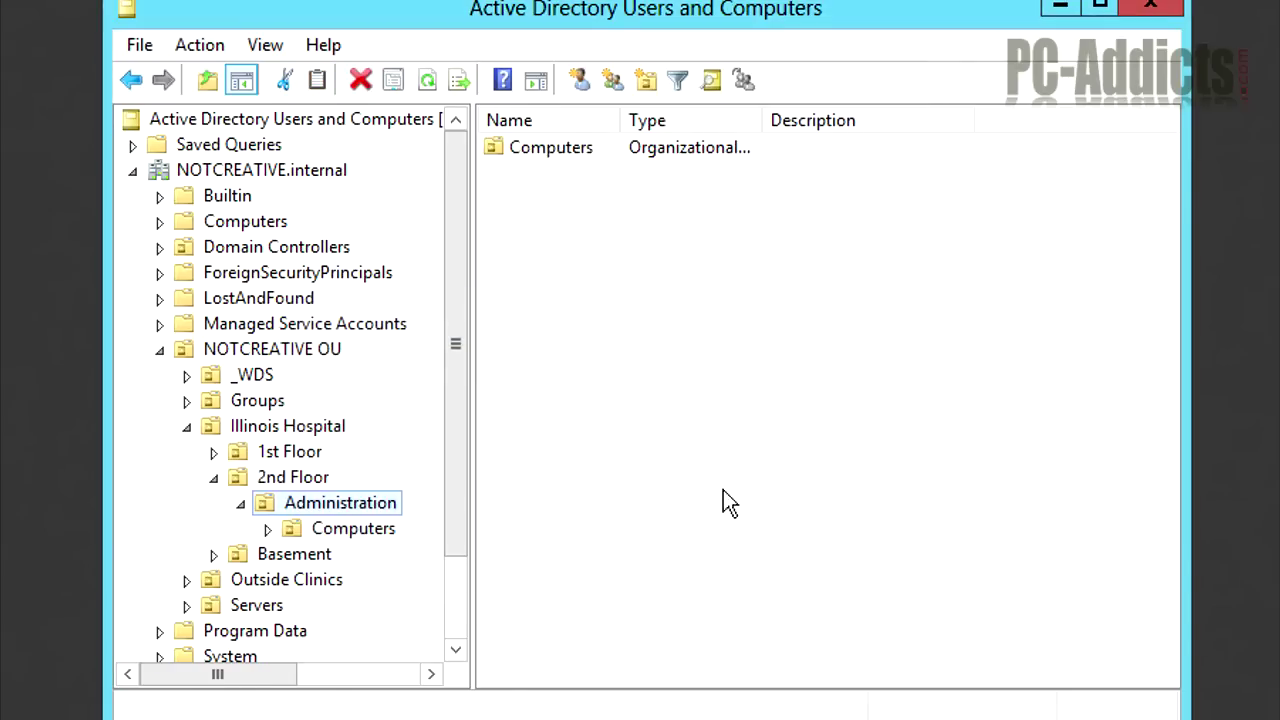
# Turn off the Advanced Features view of the domain.
pyautogui.click(371, 528)
pyautogui.click(280, 45)
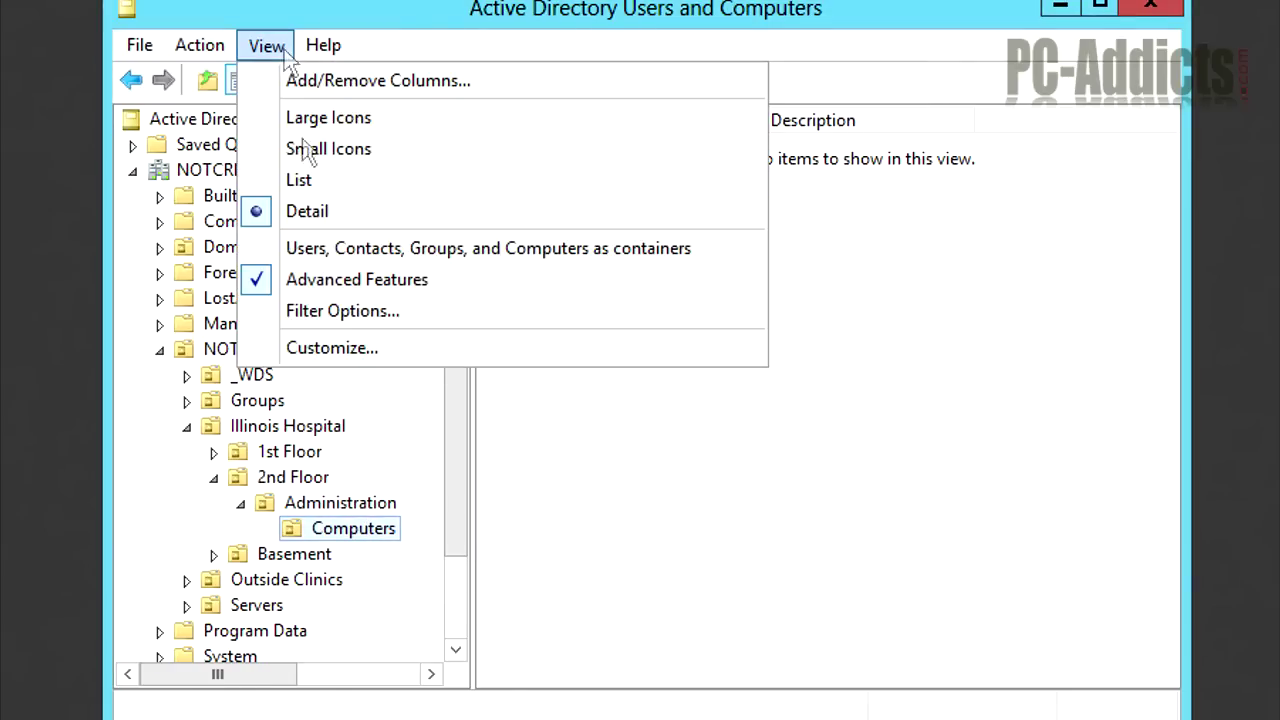
pyautogui.click(309, 290)
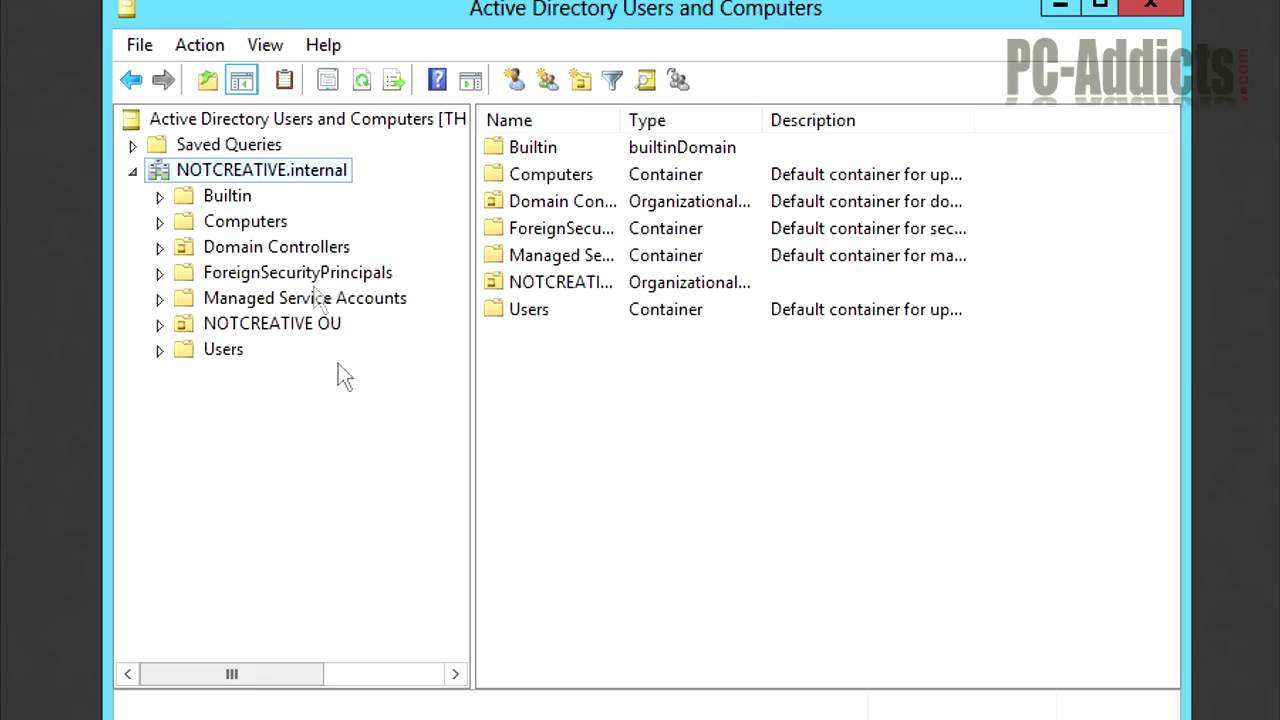
# Expand NOTCREATIVE OU down to Administration on the 2nd Floor and inspect the properties of its Computers unit without changing anything.
pyautogui.click(159, 324)
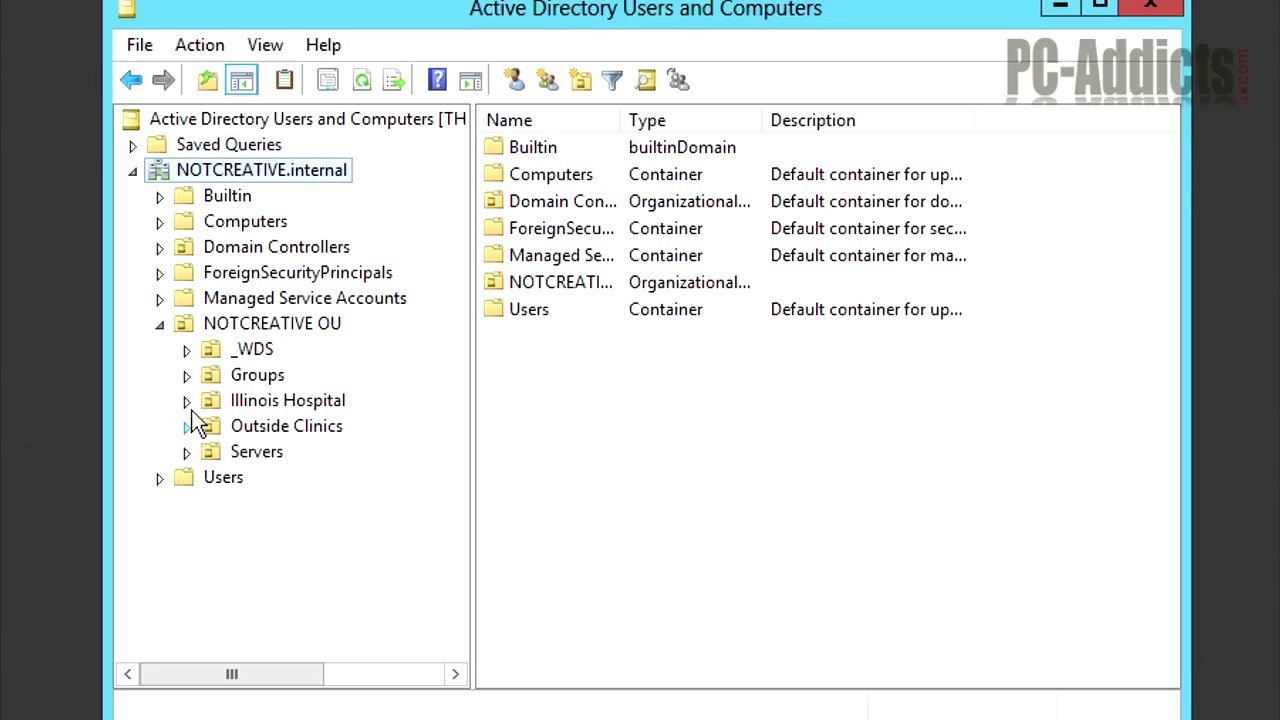
pyautogui.click(188, 402)
pyautogui.click(213, 452)
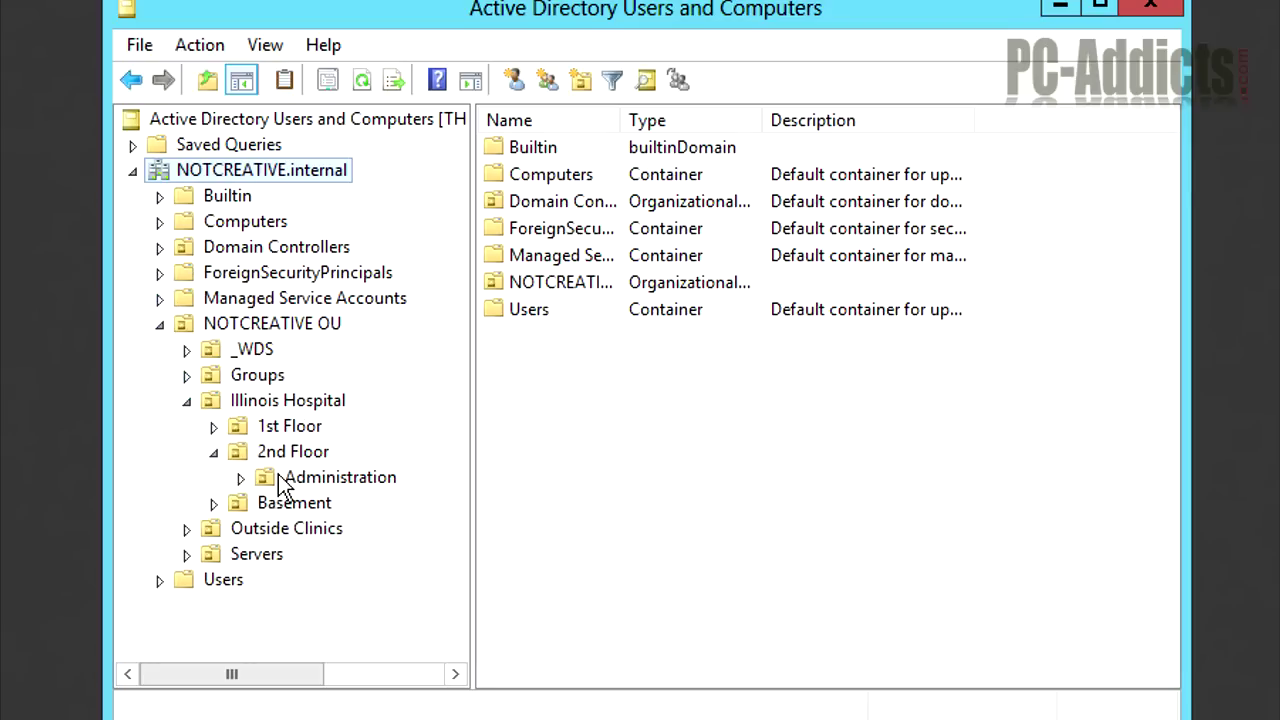
pyautogui.click(241, 478)
pyautogui.rightClick(350, 505)
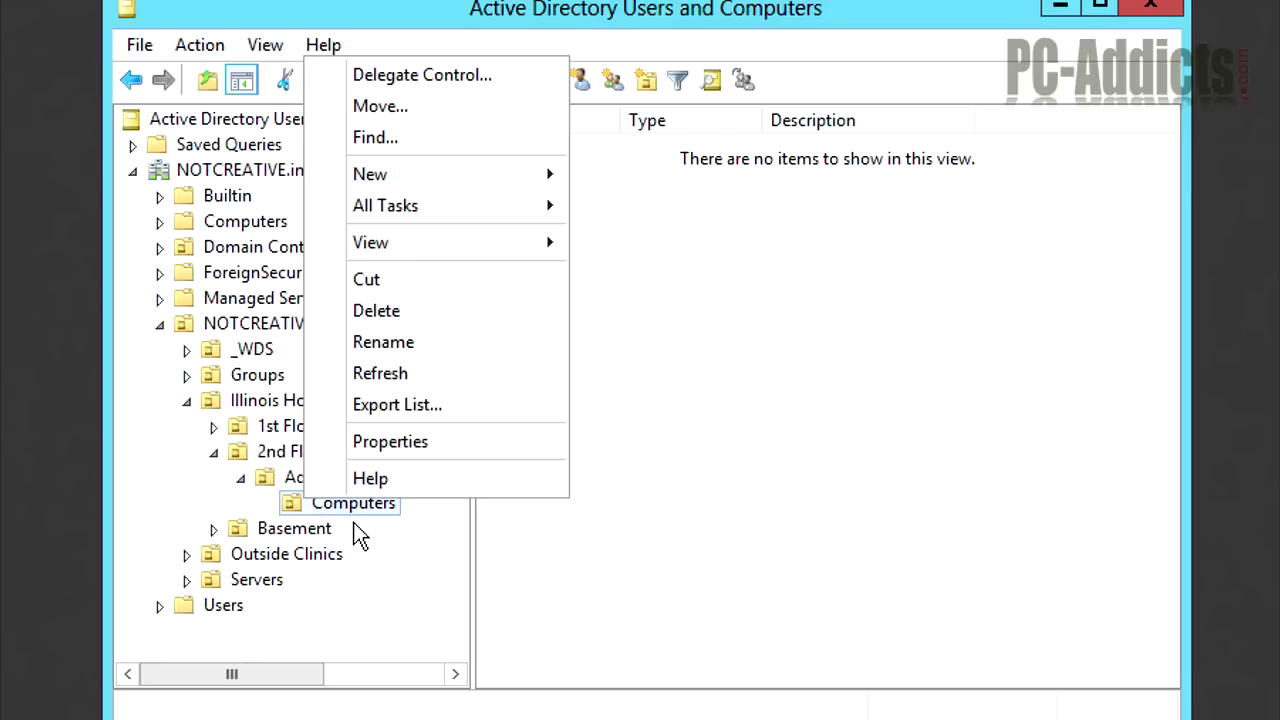
pyautogui.click(376, 442)
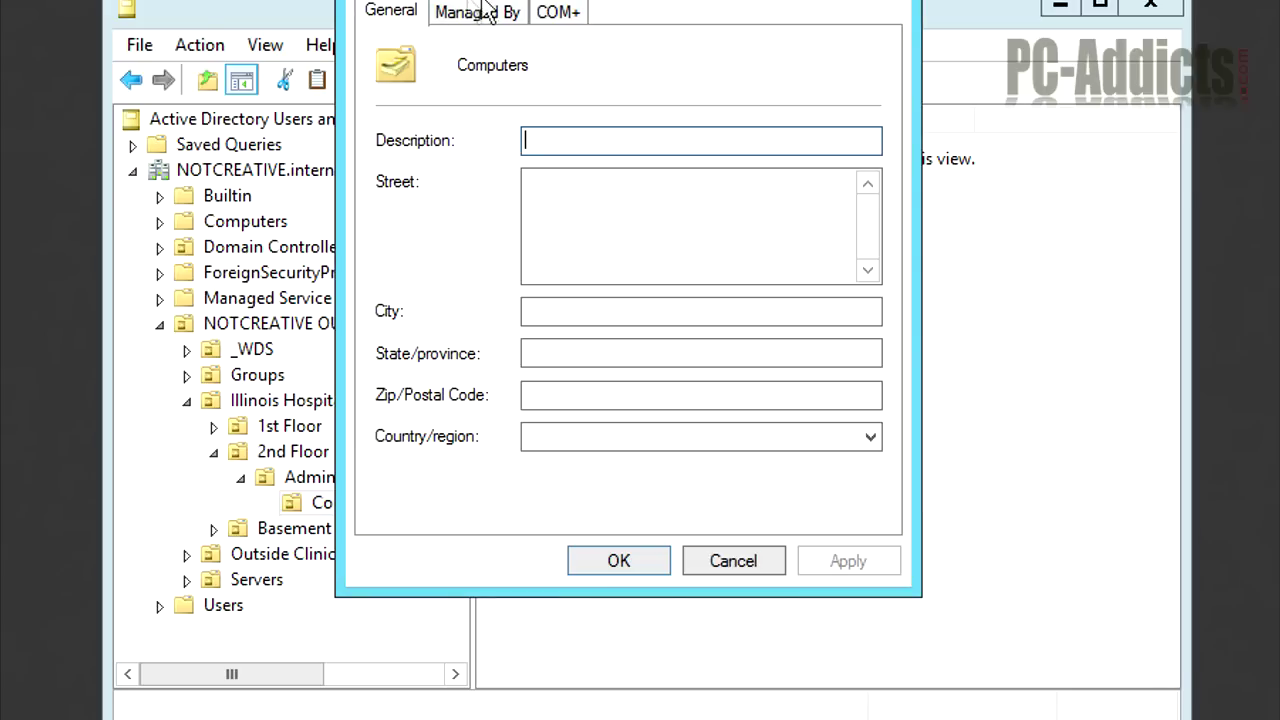
pyautogui.click(712, 560)
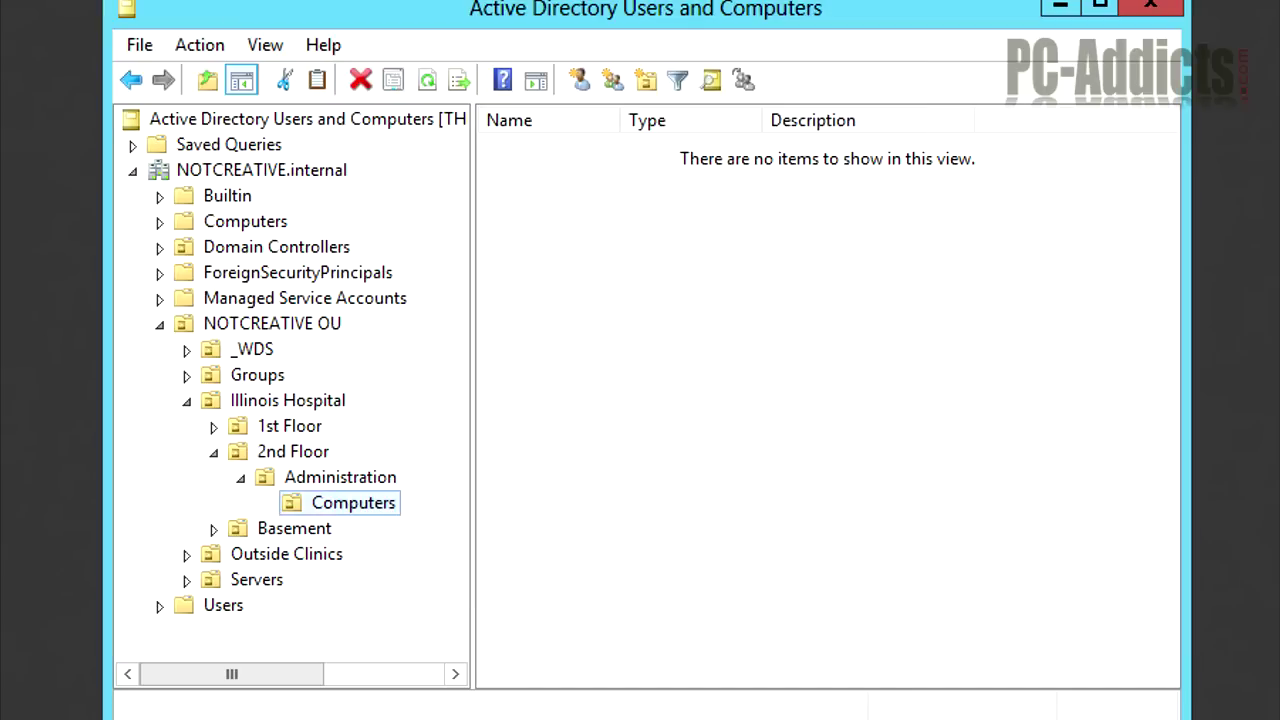
# Turn Advanced Features back on and expand NOTCREATIVE OU through Illinois Hospital and 2nd Floor to the contents of Administration.
pyautogui.click(268, 47)
pyautogui.click(339, 280)
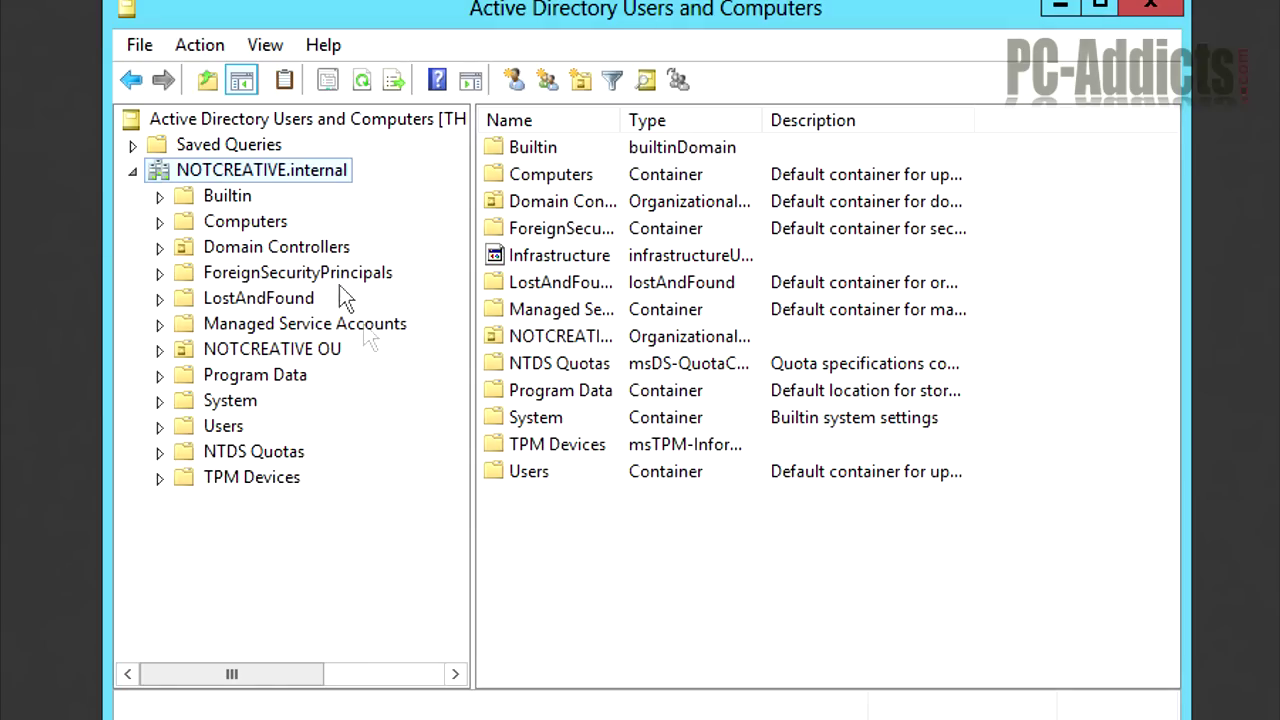
pyautogui.click(159, 349)
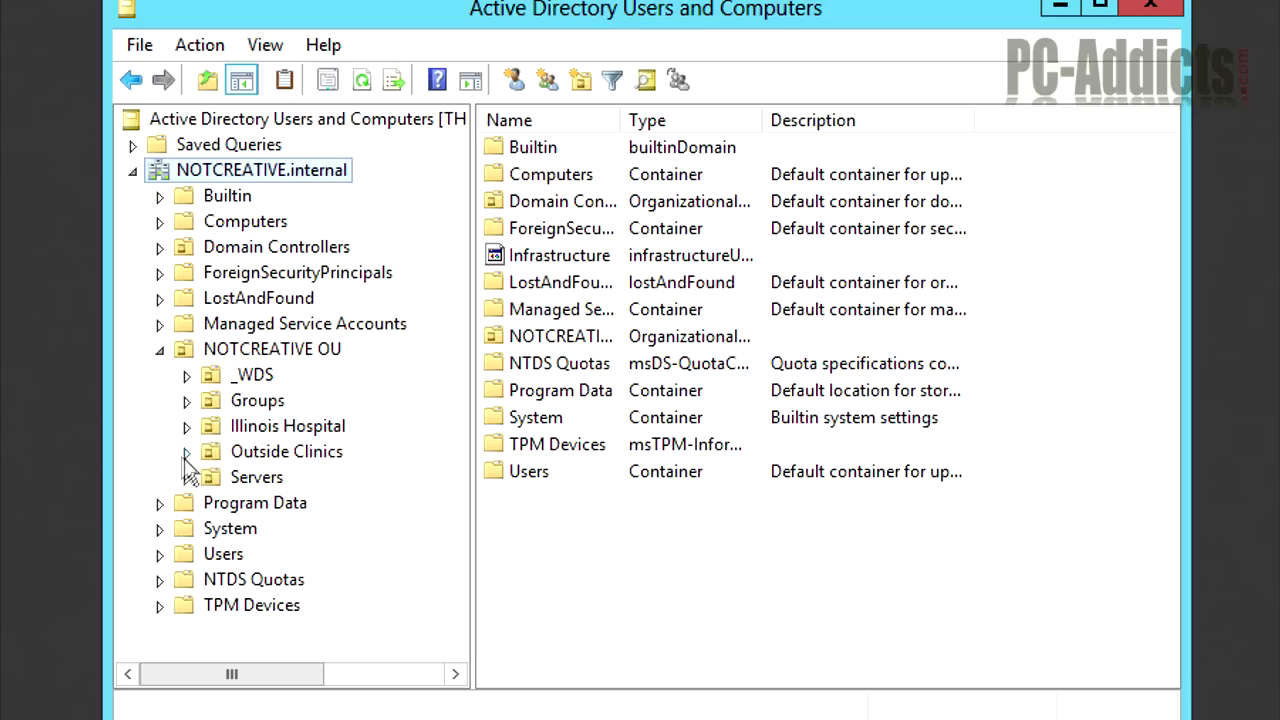
pyautogui.click(186, 426)
pyautogui.click(214, 477)
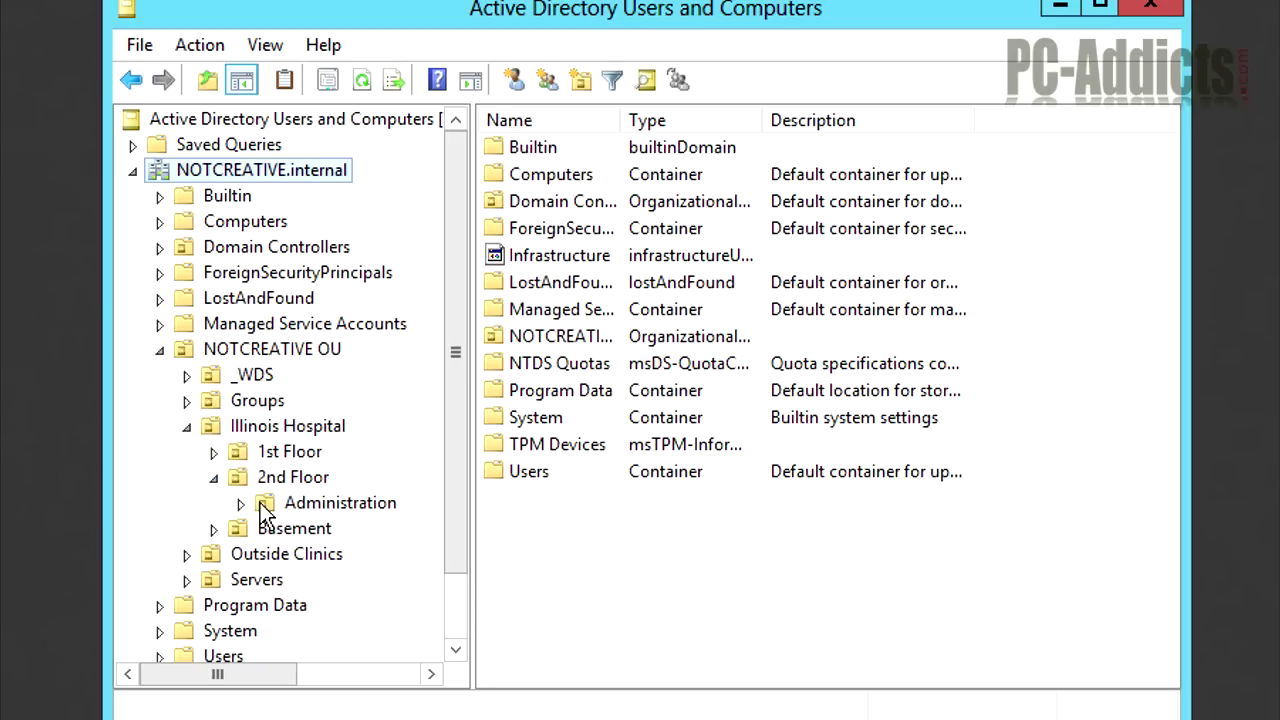
pyautogui.click(240, 503)
# Disable accidental deletion protection in the object properties of the Computers unit inside Administration.
pyautogui.rightClick(322, 527)
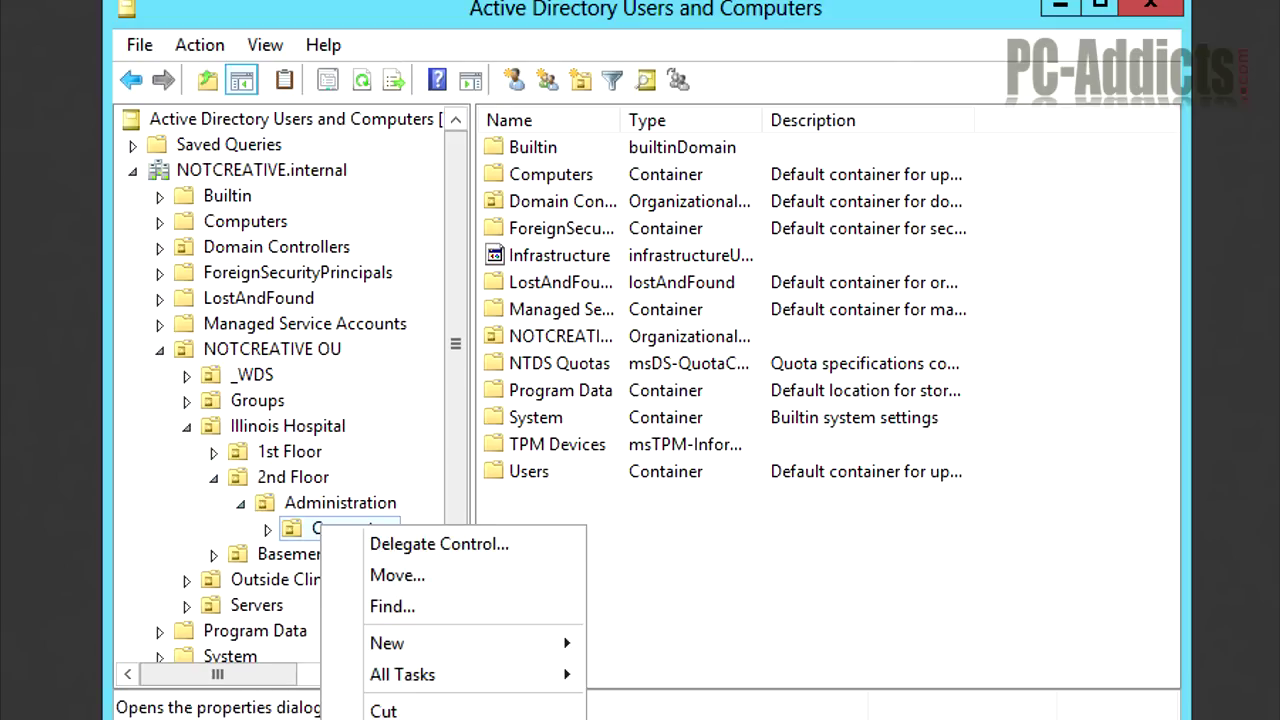
pyautogui.press('Return')
pyautogui.click(558, 14)
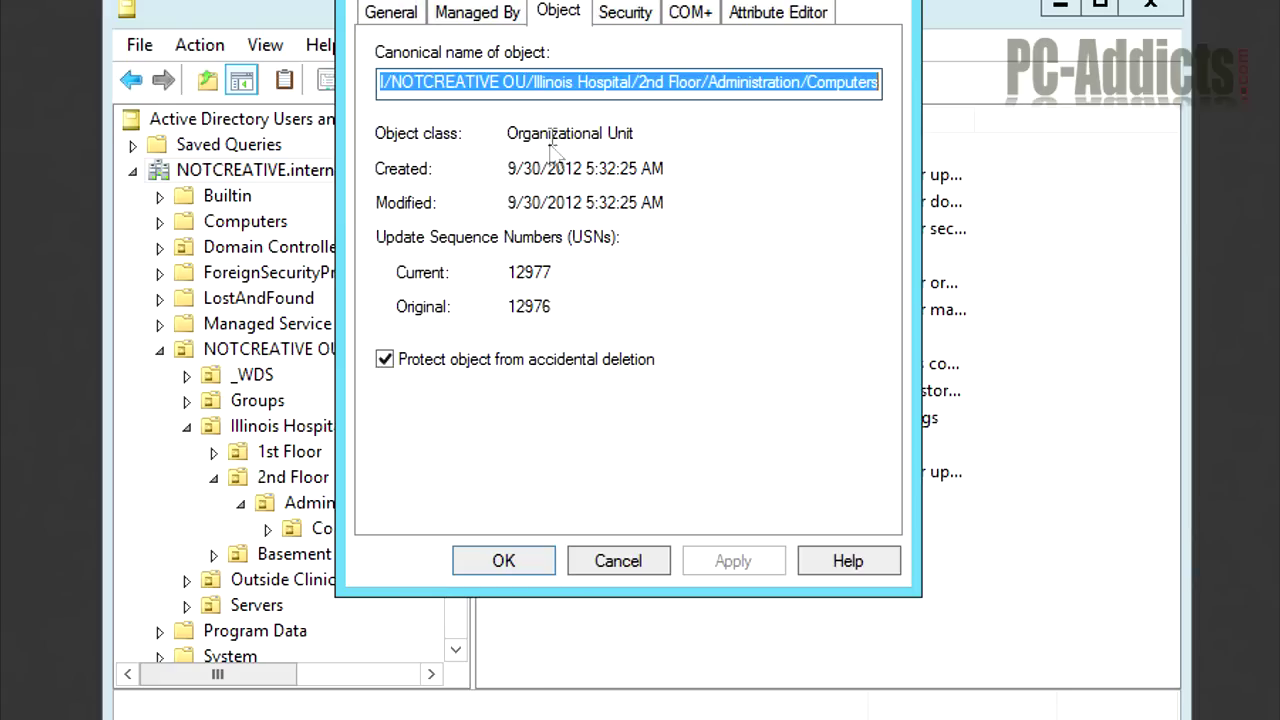
pyautogui.click(388, 359)
pyautogui.click(481, 570)
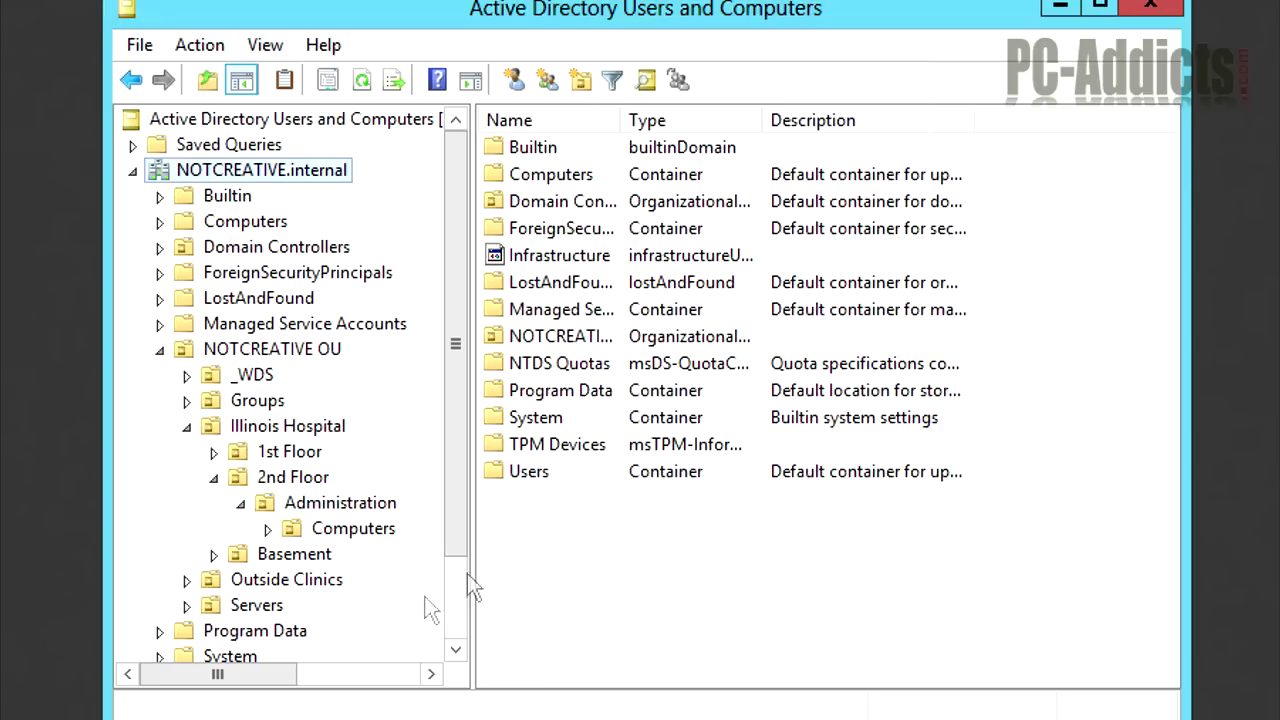
# Delete the Computers unit from Administration and confirm the removal.
pyautogui.rightClick(312, 528)
pyautogui.click(410, 716)
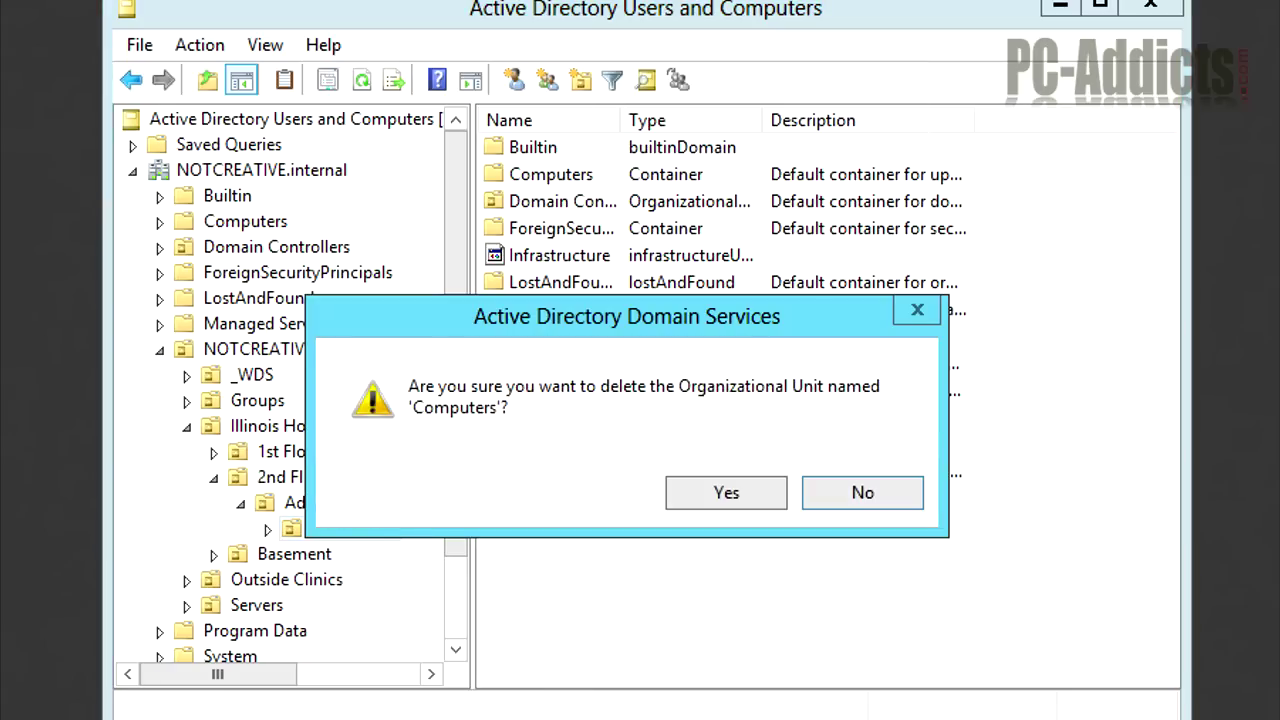
pyautogui.click(714, 500)
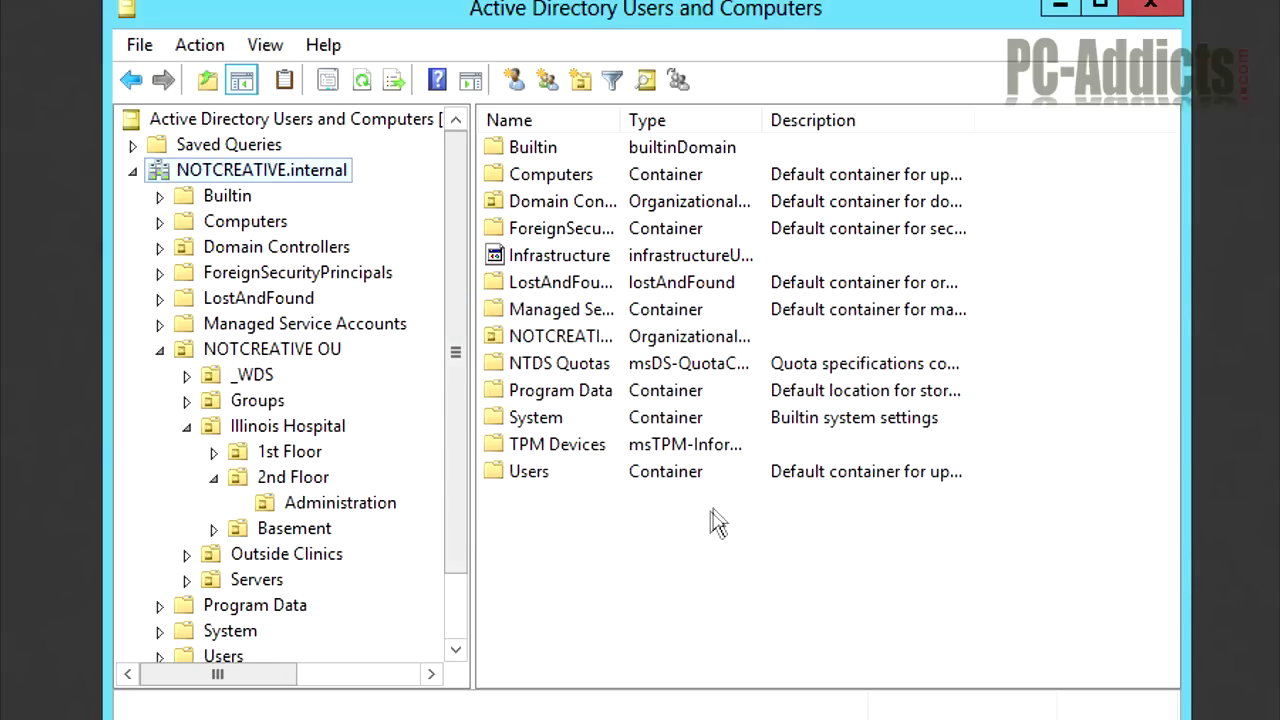
# Review the unit hierarchy under NOTCREATIVE OU, examining the floors of Illinois Hospital, the Outside Clinics locations and the contents of Servers.
pyautogui.click(332, 508)
pyautogui.click(213, 452)
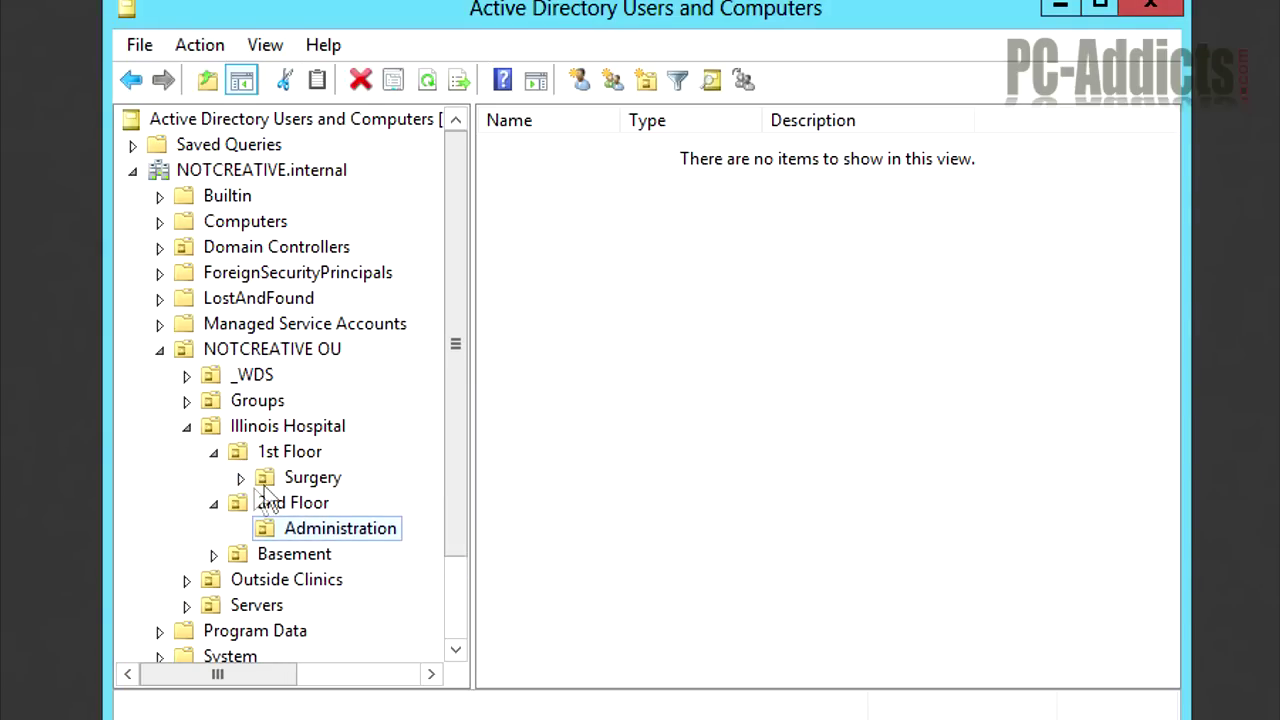
pyautogui.click(264, 479)
pyautogui.click(214, 554)
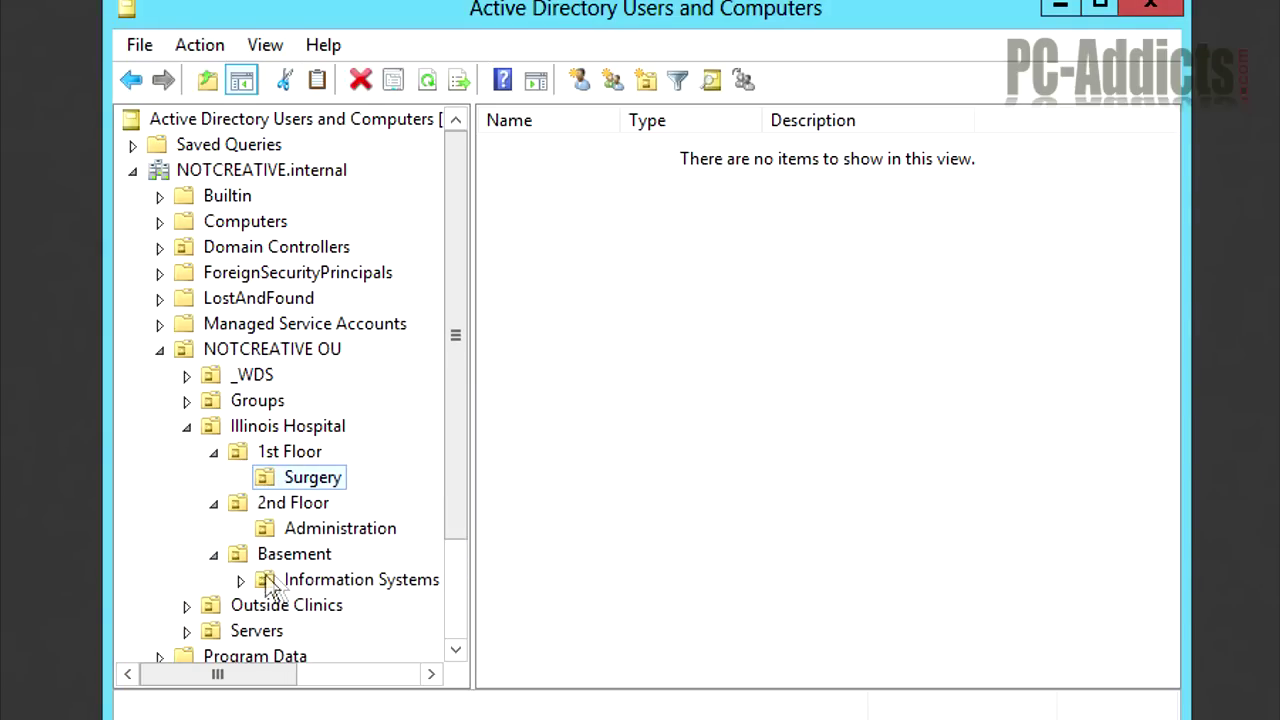
pyautogui.click(288, 585)
pyautogui.click(187, 606)
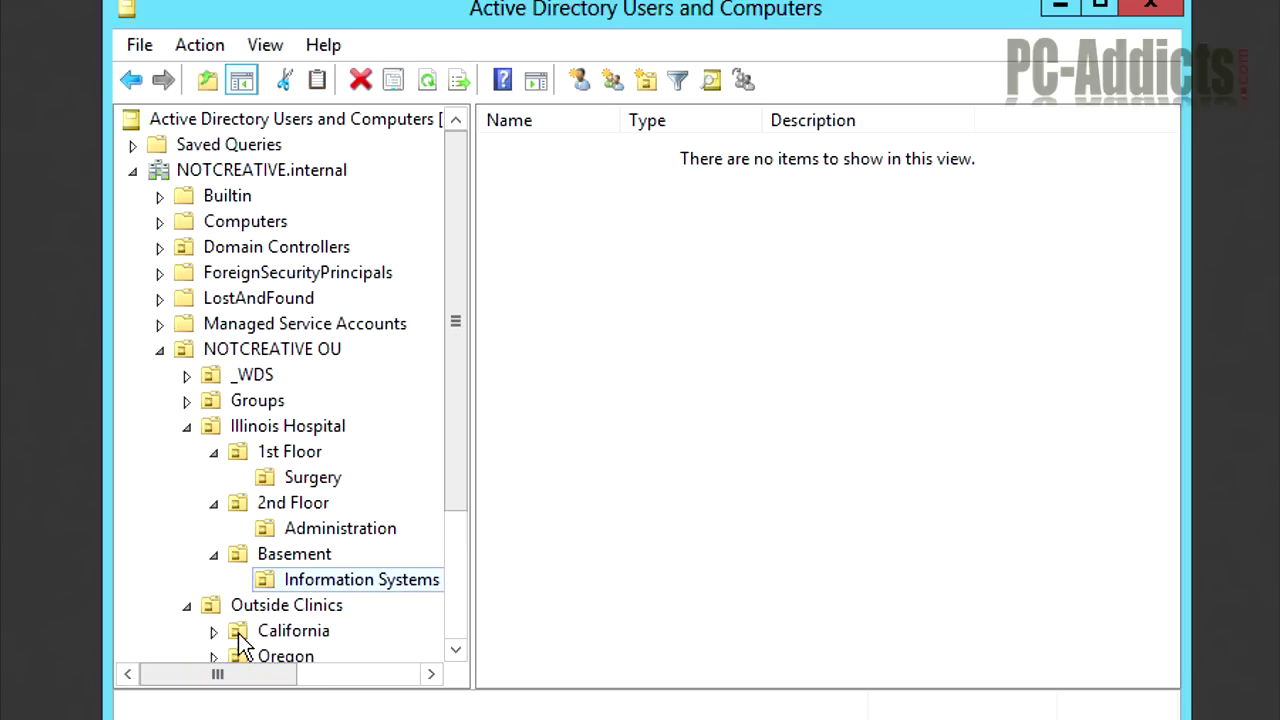
pyautogui.click(239, 633)
pyautogui.scroll(-1, 250, 637)
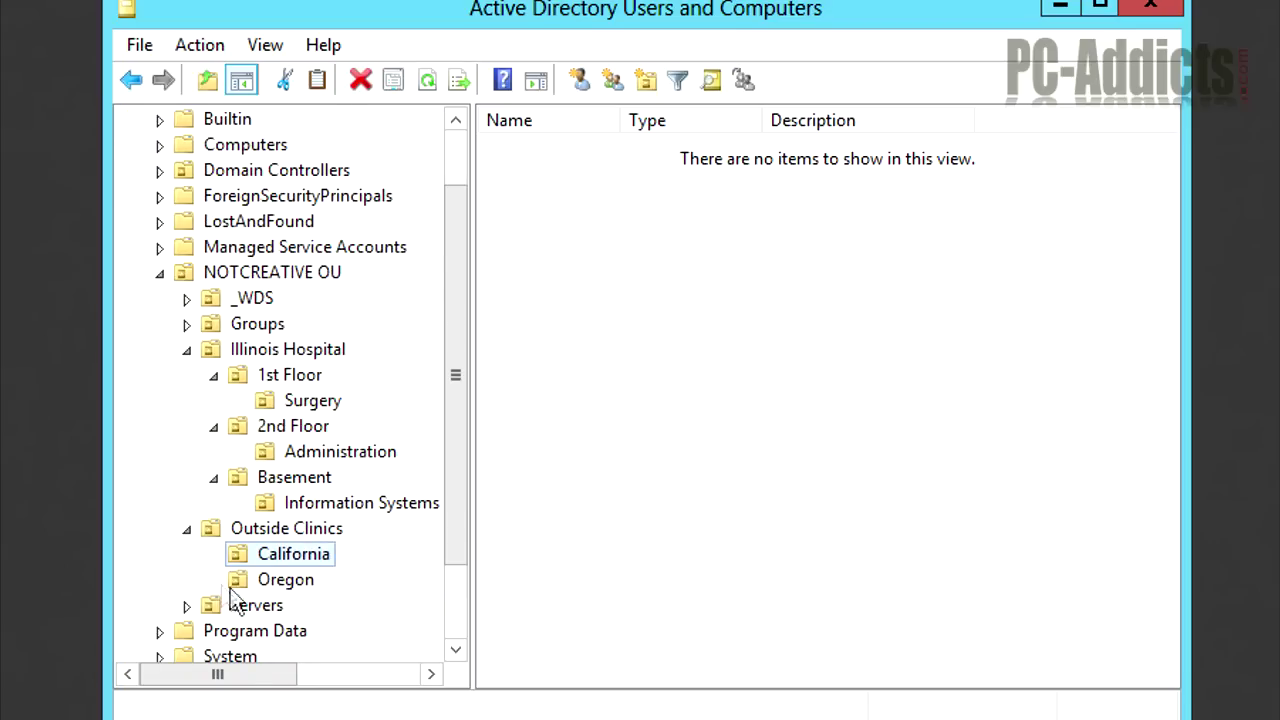
pyautogui.doubleClick(235, 603)
pyautogui.scroll(3, 290, 550)
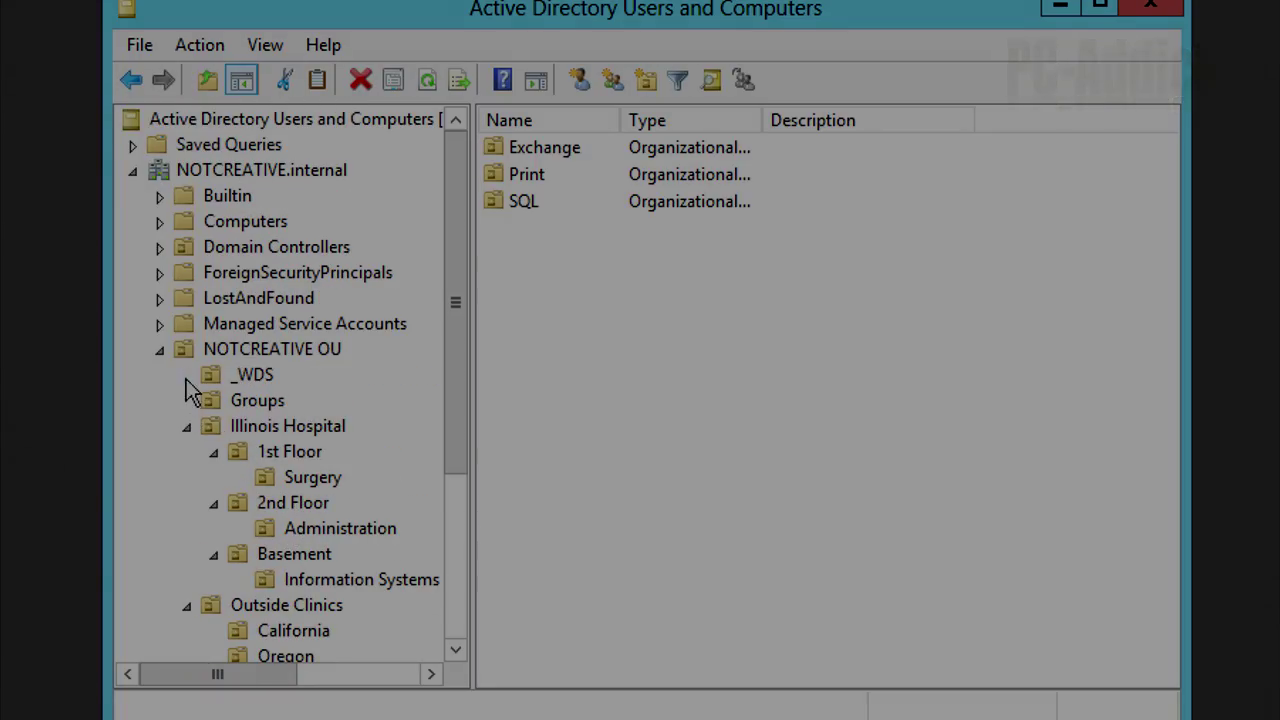